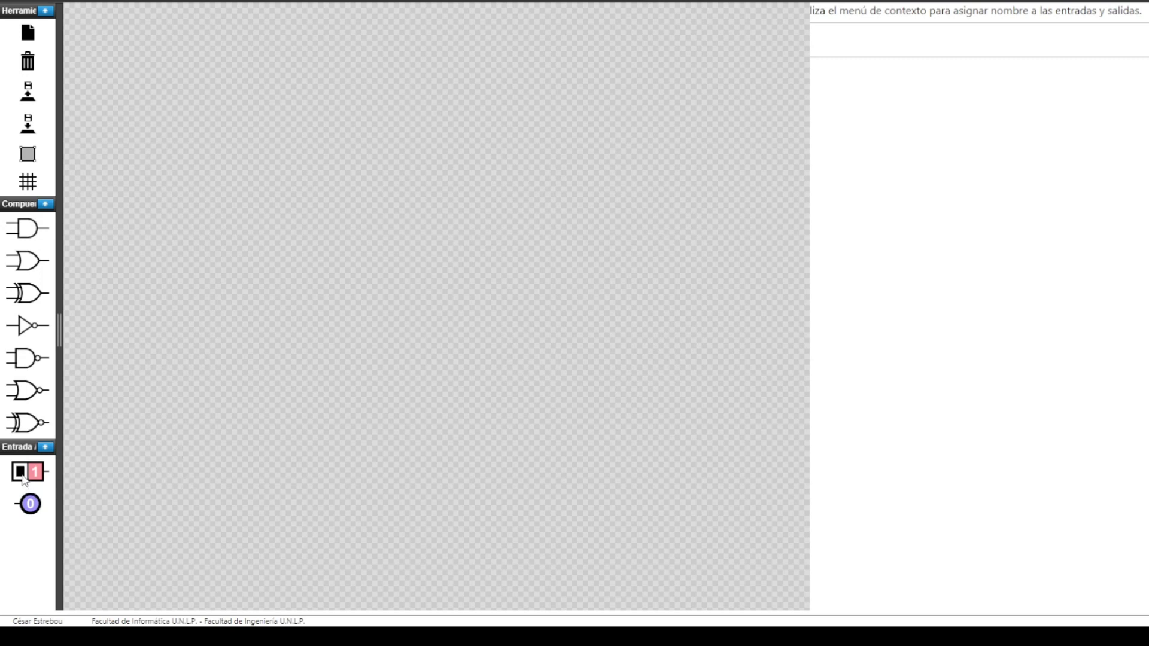
Step: Place two input switches one above the other near the canvas's upper-left area and set the upper one to 0
{"action": "left_click_drag", "start_coordinate": [24, 479], "coordinate": [95, 148]}
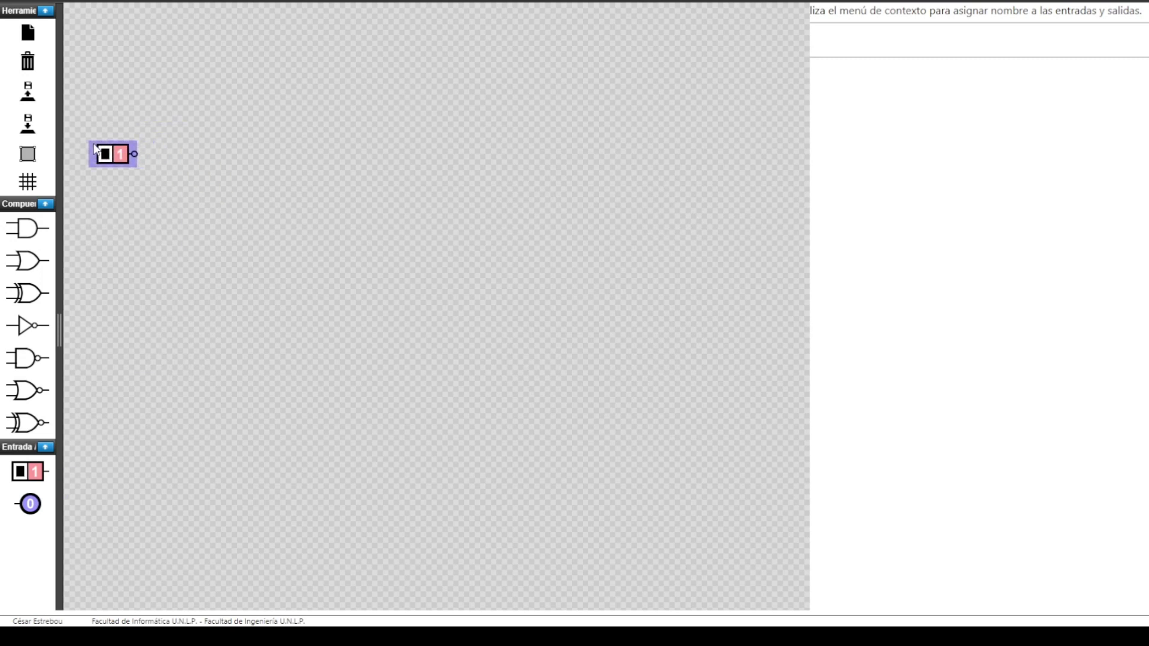
{"action": "left_click_drag", "start_coordinate": [21, 472], "coordinate": [99, 190]}
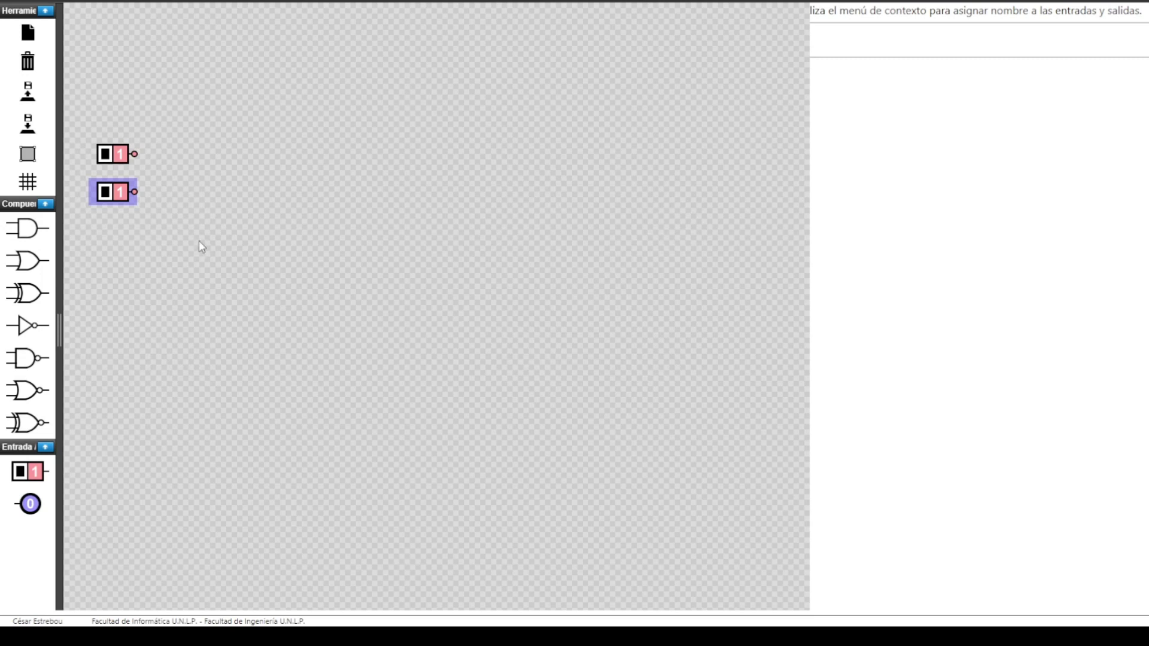
{"action": "left_click", "coordinate": [113, 157]}
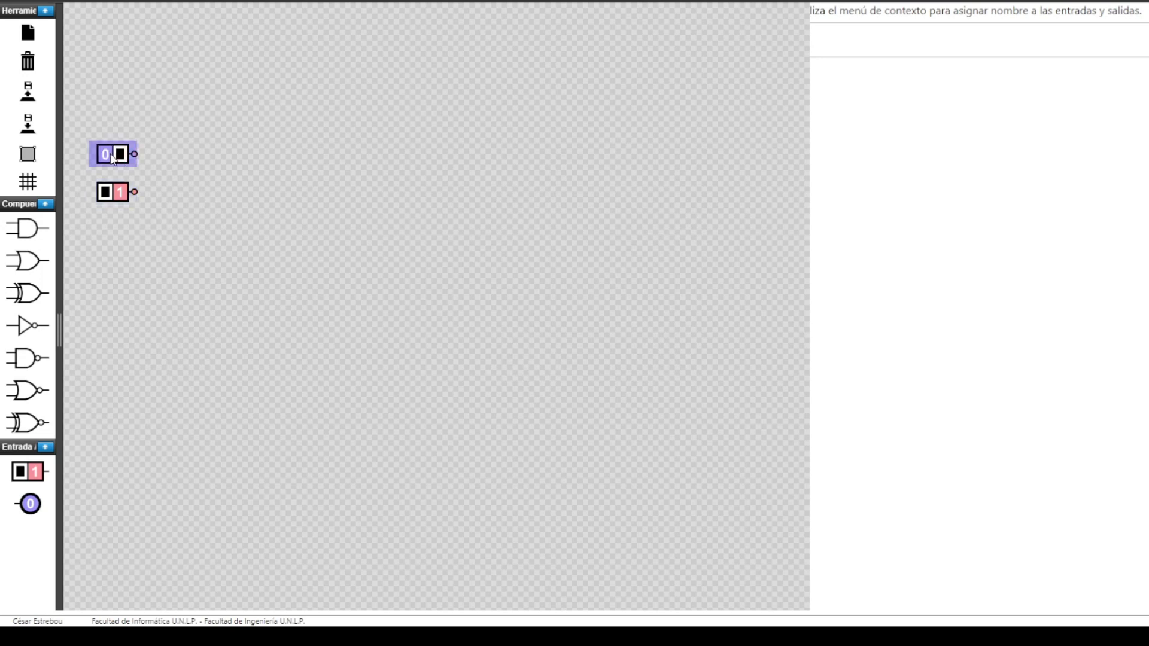
Step: Label the upper input switch A and the one below it B
{"action": "right_click", "coordinate": [113, 156]}
{"action": "left_click", "coordinate": [135, 162]}
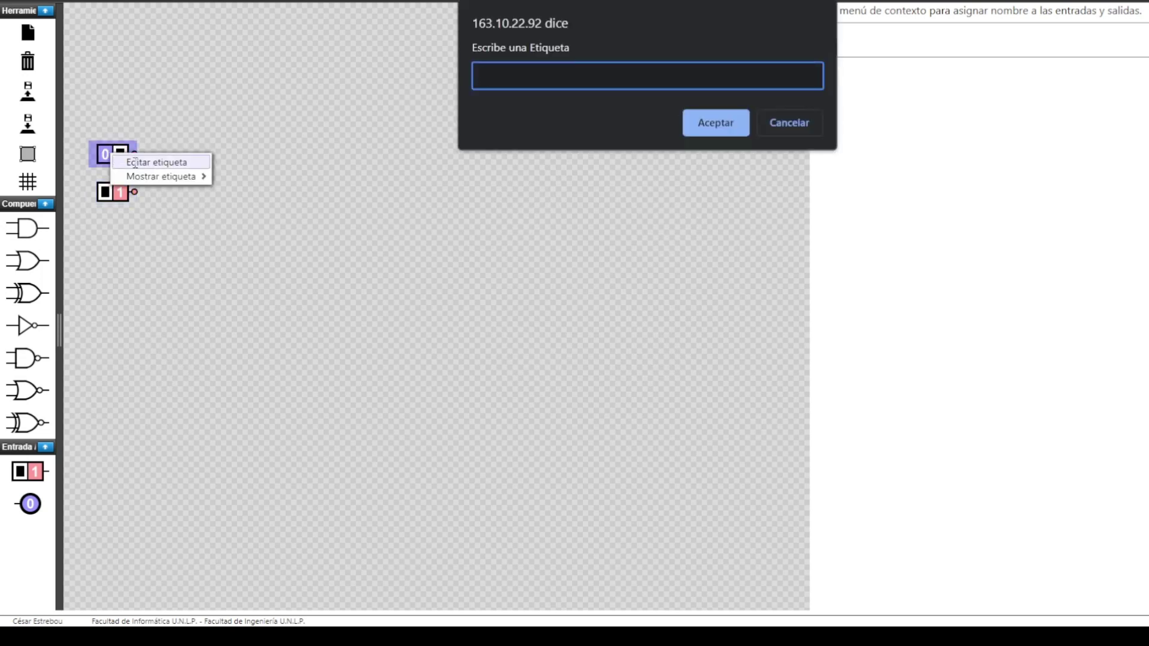
{"action": "type", "text": "A"}
{"action": "left_click", "coordinate": [727, 118]}
{"action": "right_click", "coordinate": [102, 195]}
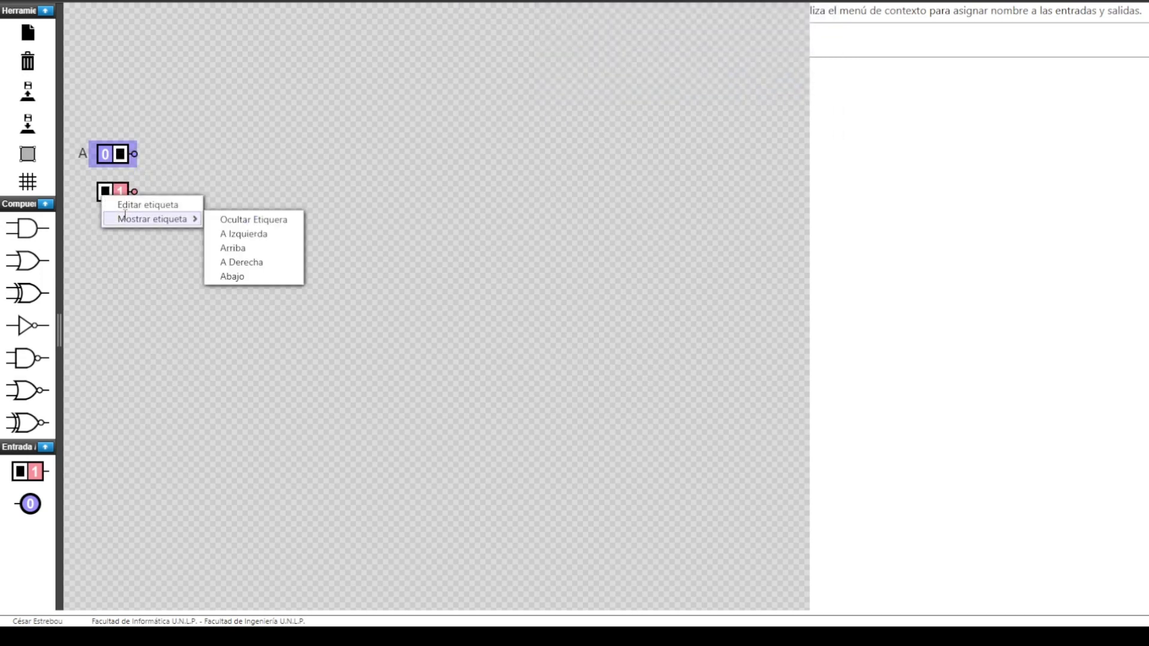
{"action": "left_click", "coordinate": [129, 206]}
{"action": "type", "text": "B"}
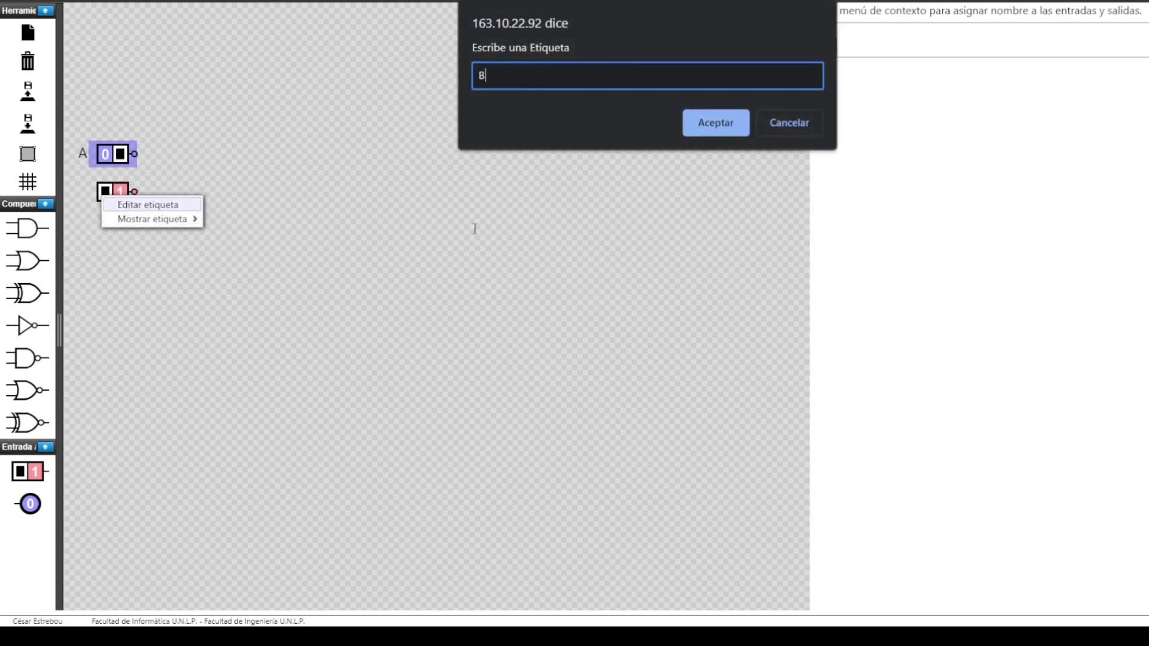
{"action": "left_click", "coordinate": [702, 121]}
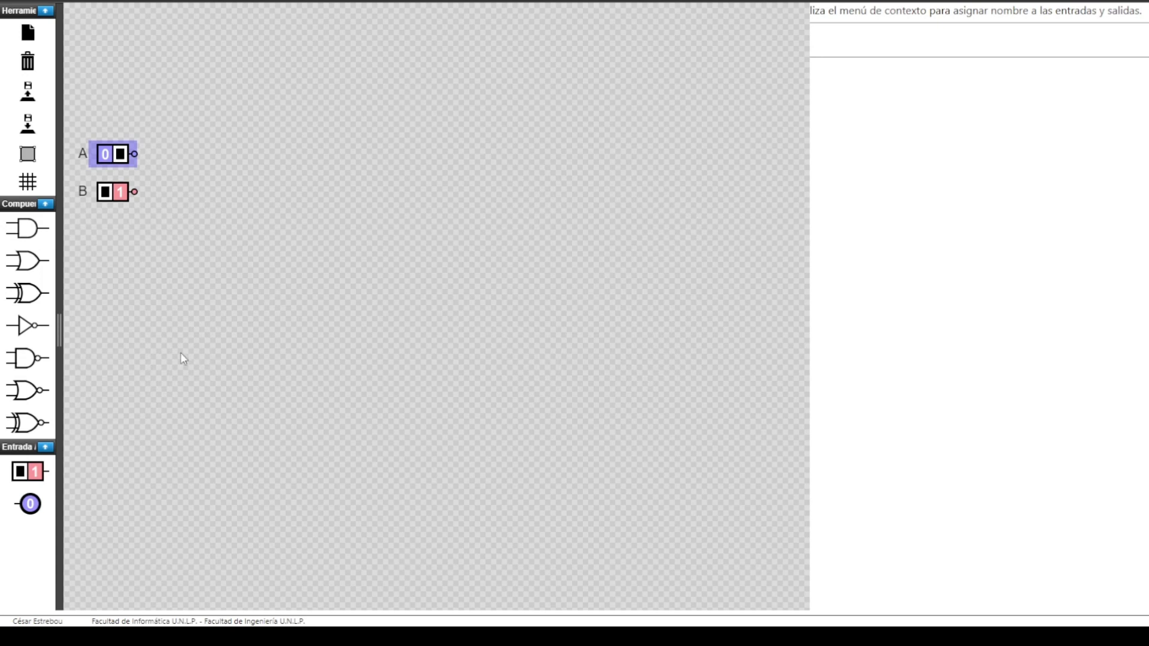
Step: Add two more input switches well below B, label the upper one F0 and shift it slightly right
{"action": "left_click_drag", "start_coordinate": [30, 477], "coordinate": [87, 398]}
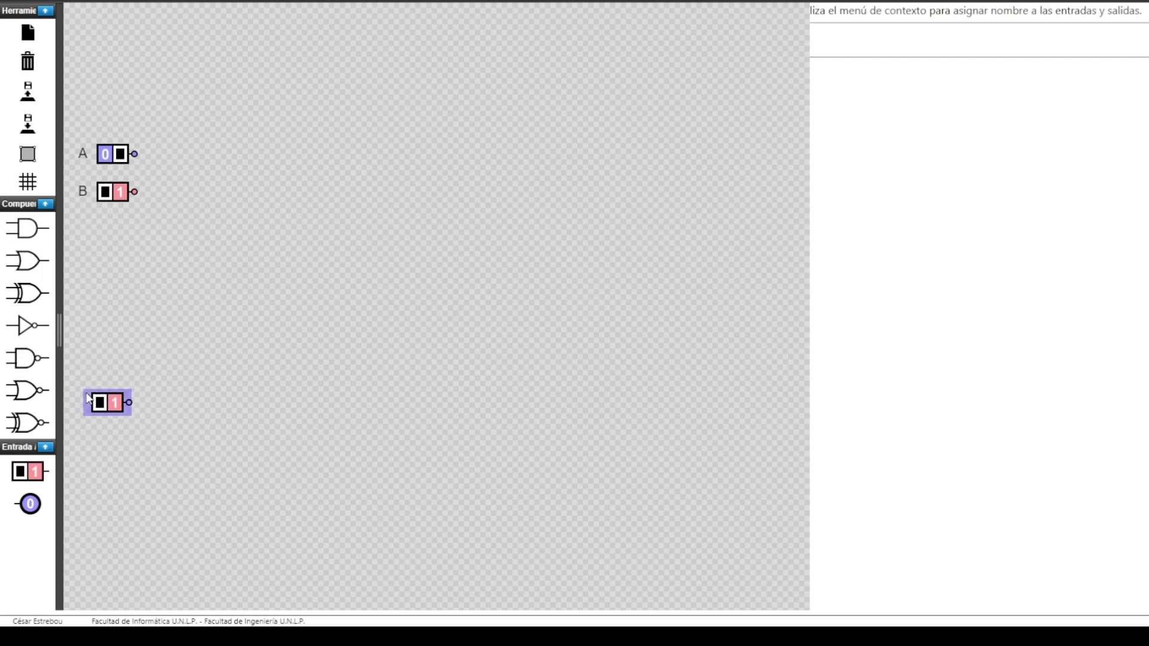
{"action": "left_click_drag", "start_coordinate": [23, 473], "coordinate": [102, 441]}
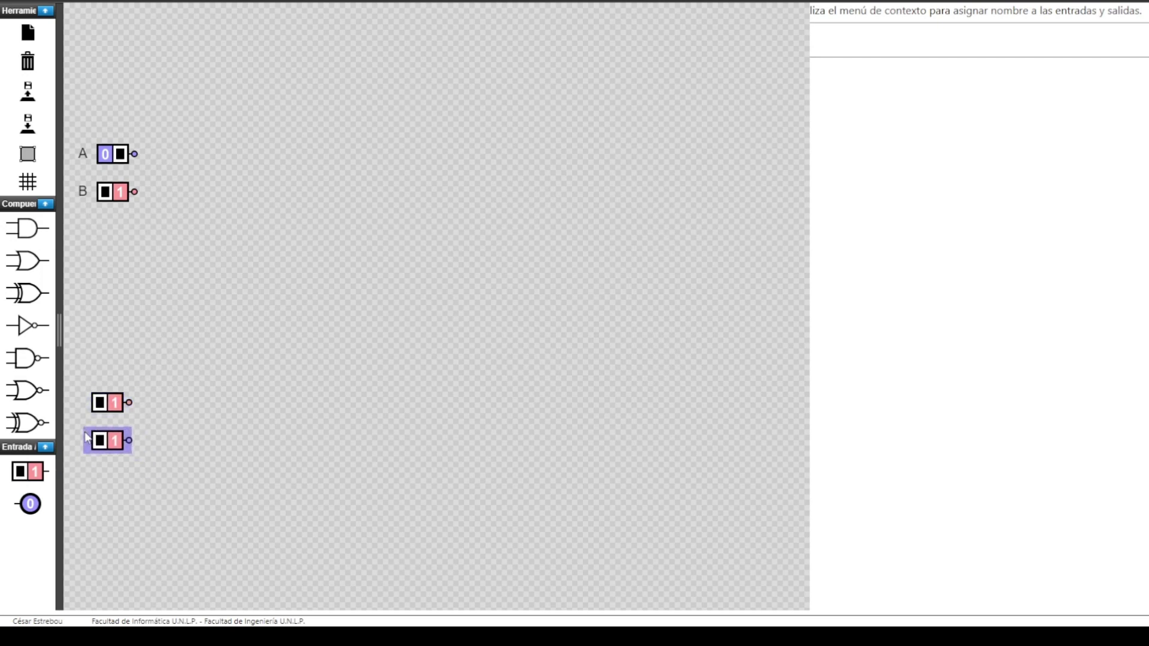
{"action": "right_click", "coordinate": [105, 405]}
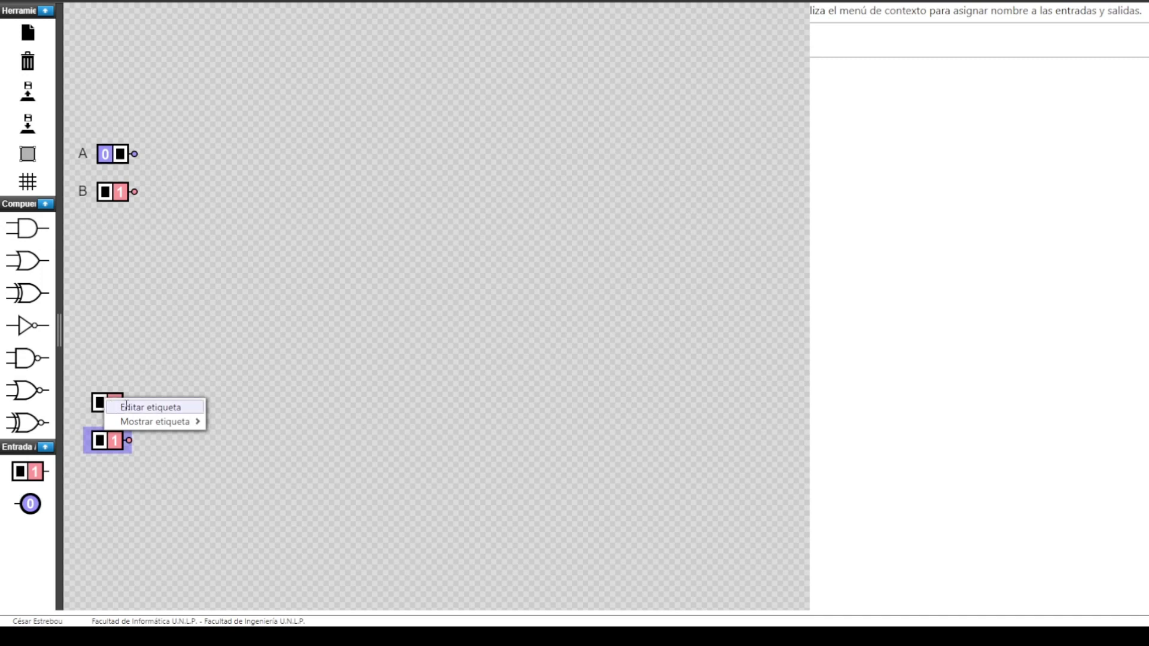
{"action": "left_click", "coordinate": [127, 406]}
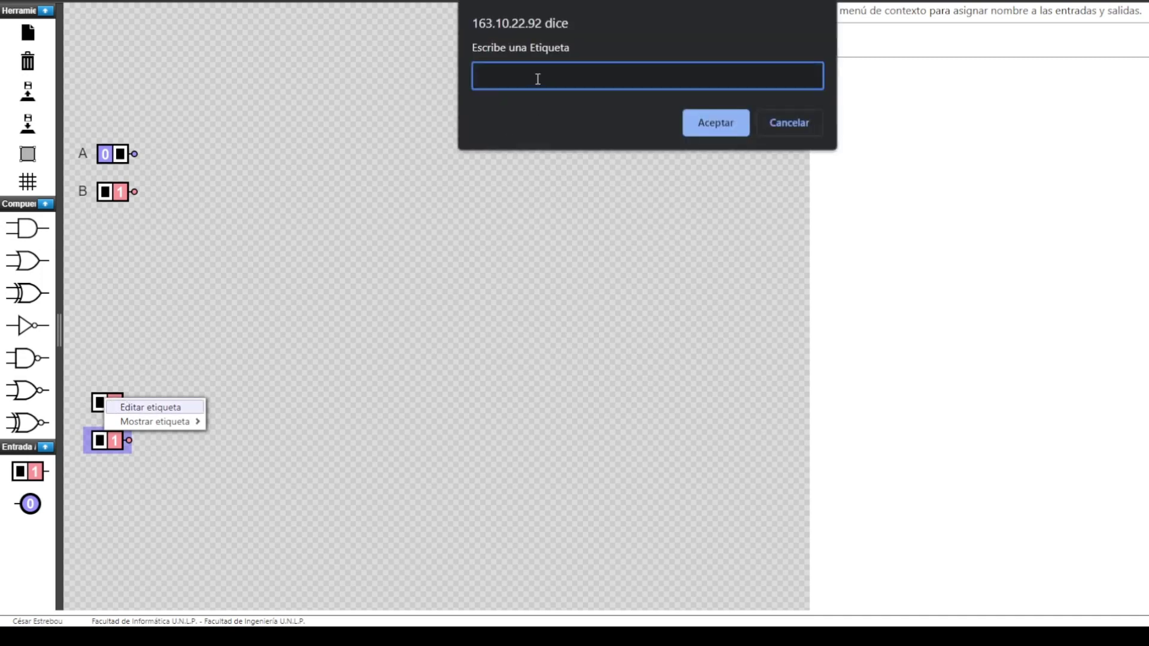
{"action": "type", "text": "F0"}
{"action": "left_click", "coordinate": [719, 115]}
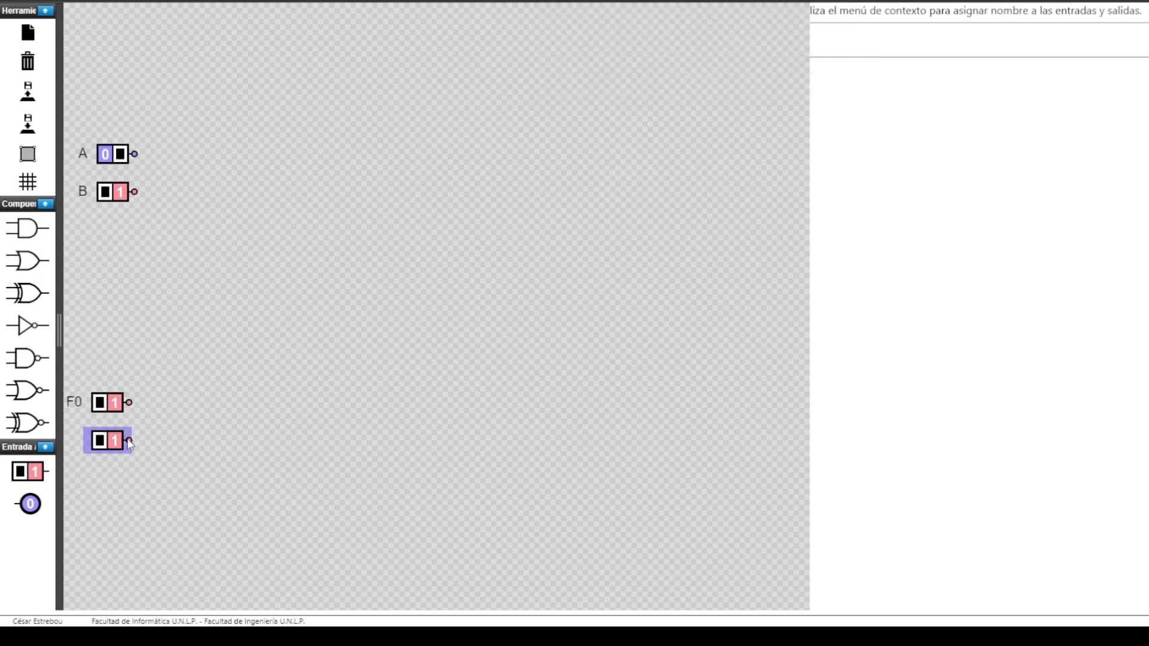
{"action": "left_click_drag", "start_coordinate": [102, 412], "coordinate": [112, 411]}
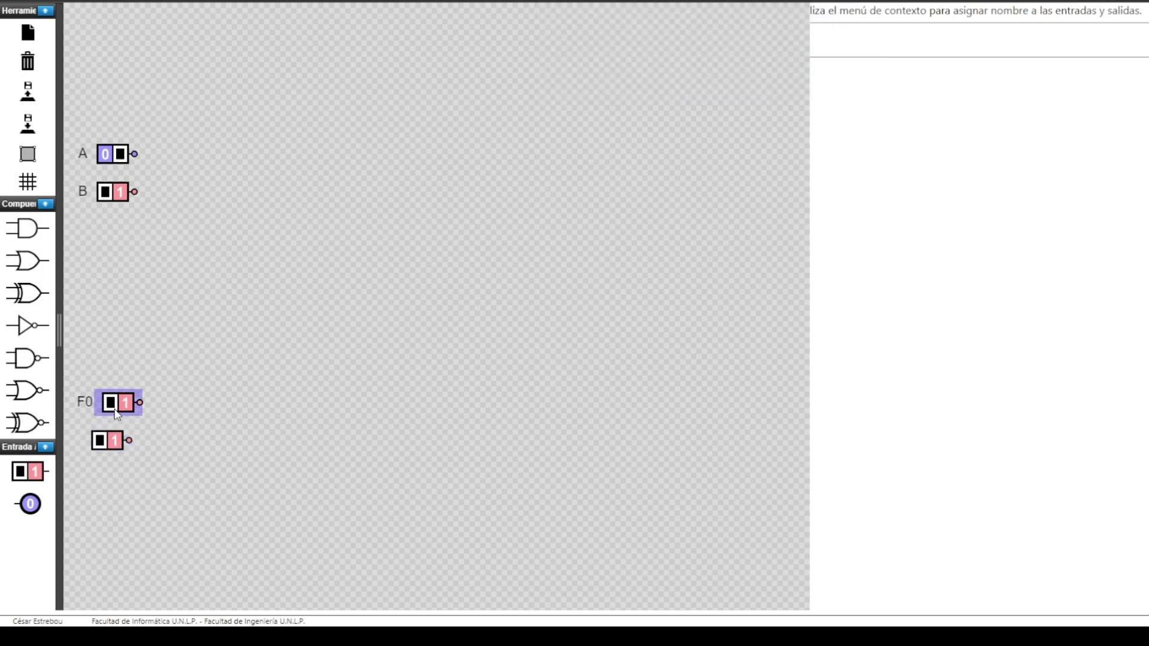
Step: Label the input switch below F0 as F1 and align it under F0
{"action": "right_click", "coordinate": [112, 441]}
{"action": "left_click", "coordinate": [123, 445]}
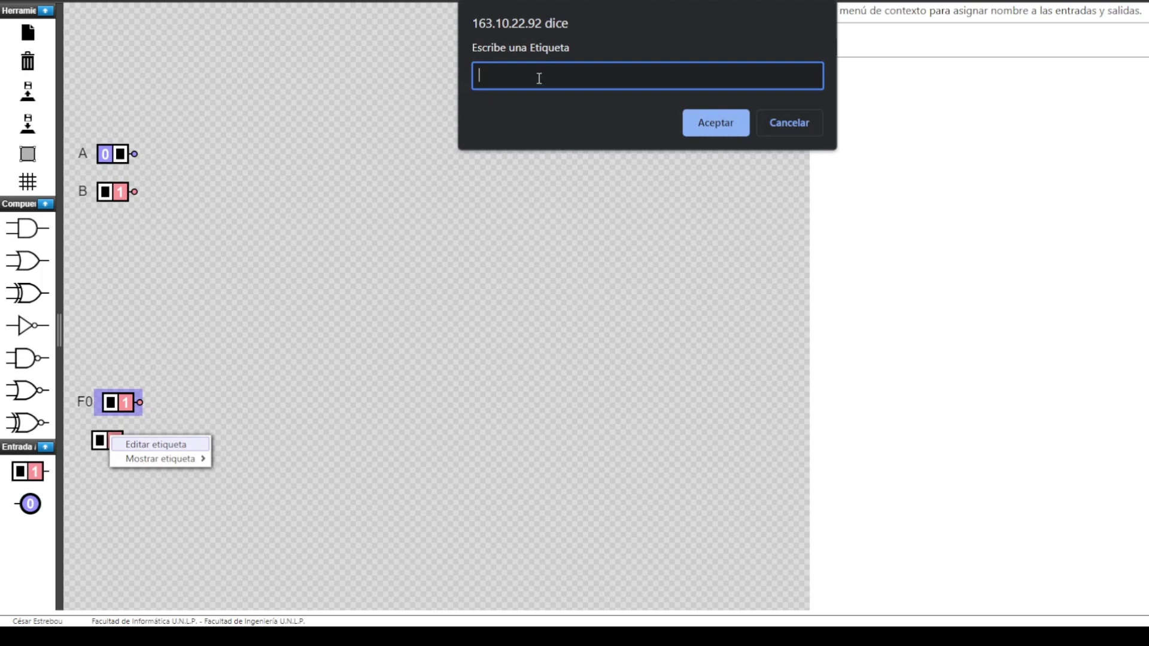
{"action": "type", "text": "F1"}
{"action": "left_click", "coordinate": [694, 122]}
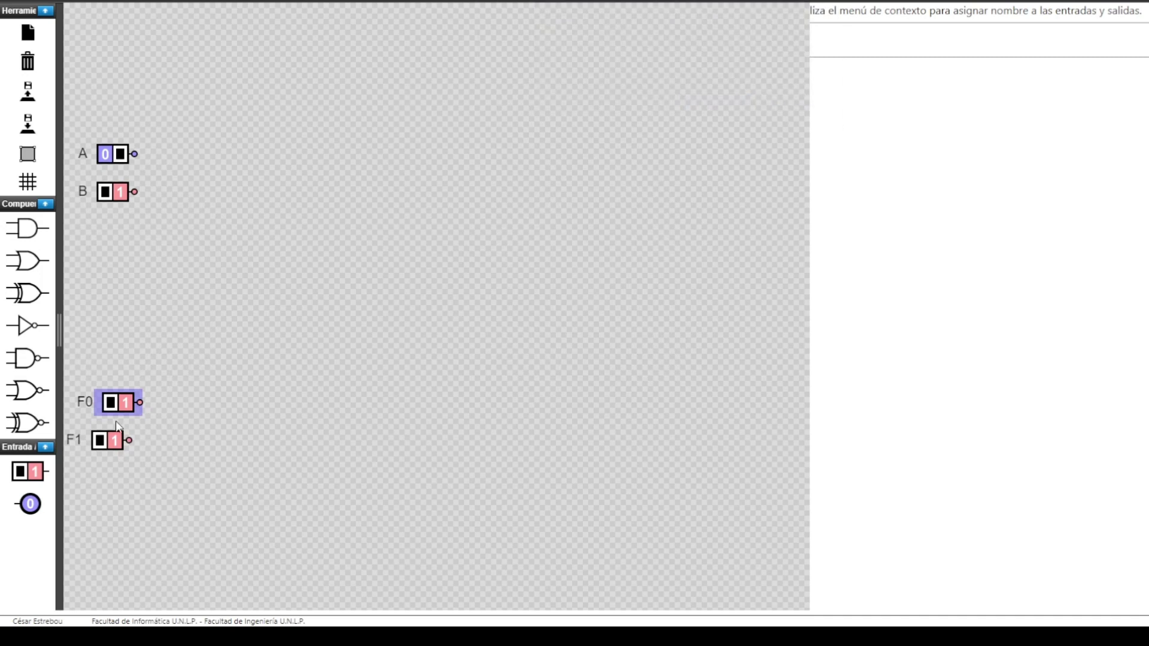
{"action": "left_click_drag", "start_coordinate": [106, 443], "coordinate": [118, 443]}
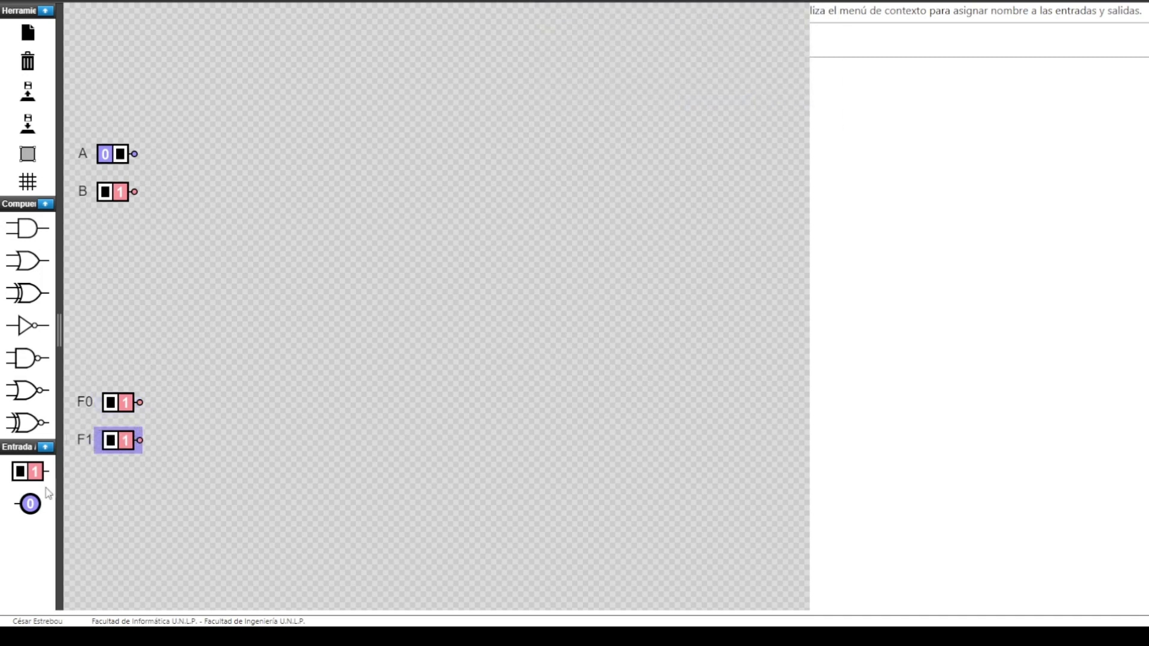
Step: Place an input switch near the bottom centre of the canvas and label it C in
{"action": "left_click_drag", "start_coordinate": [34, 478], "coordinate": [293, 270]}
{"action": "left_click_drag", "start_coordinate": [274, 232], "coordinate": [457, 548]}
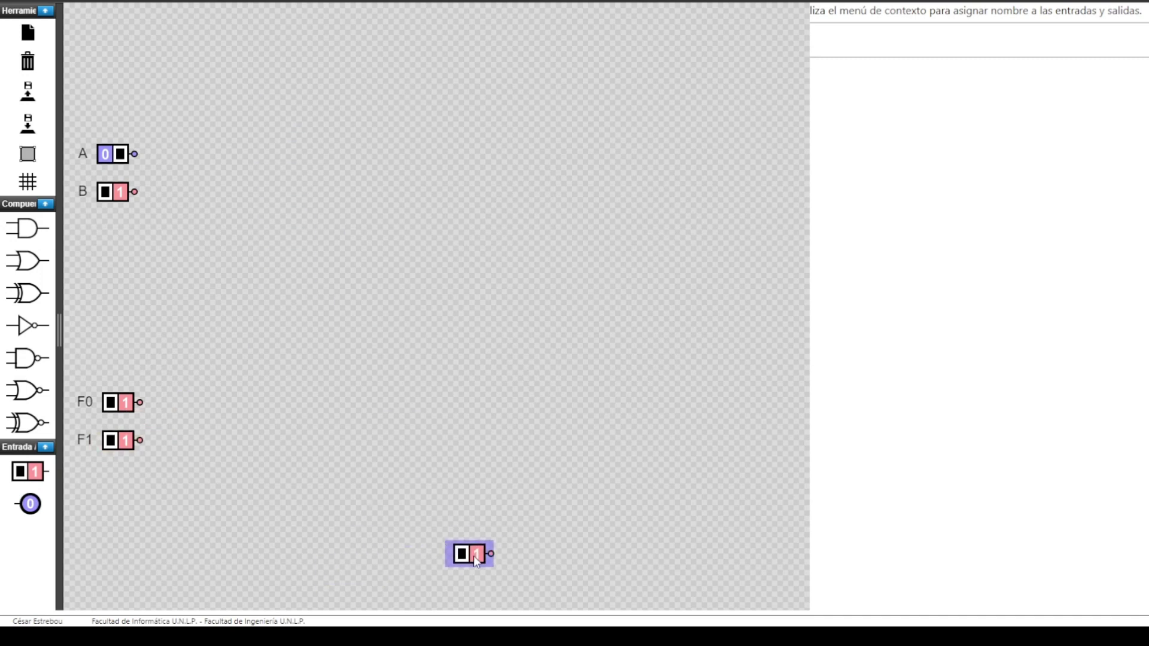
{"action": "right_click", "coordinate": [473, 555]}
{"action": "left_click", "coordinate": [498, 563]}
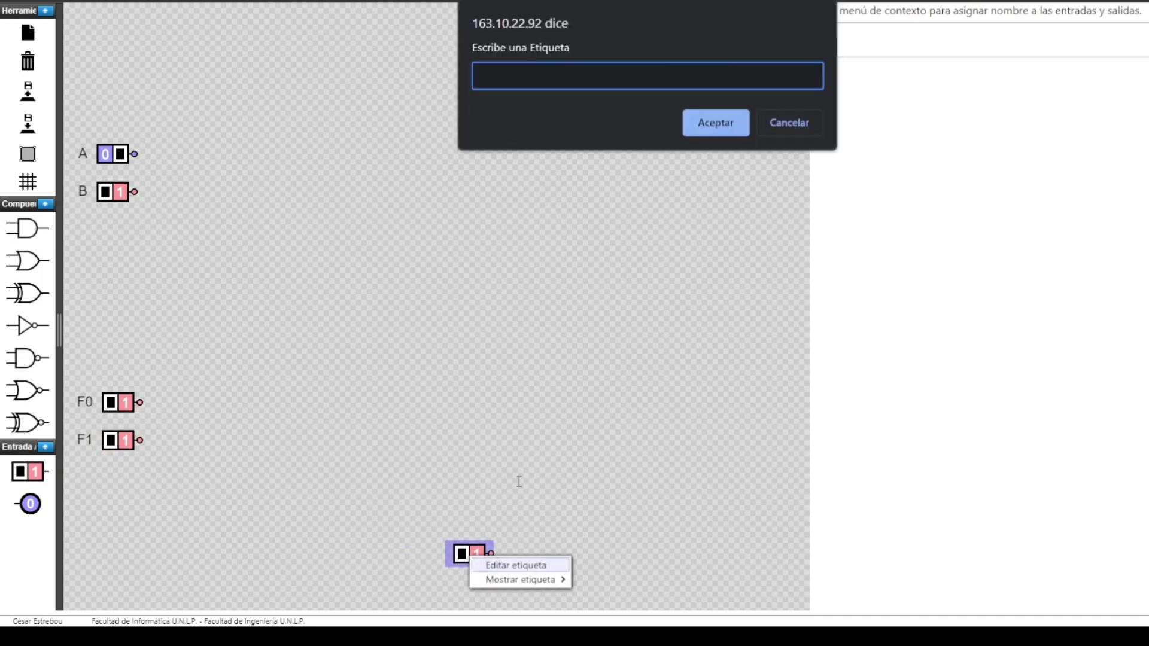
{"action": "type", "text": "C in"}
{"action": "left_click", "coordinate": [708, 125]}
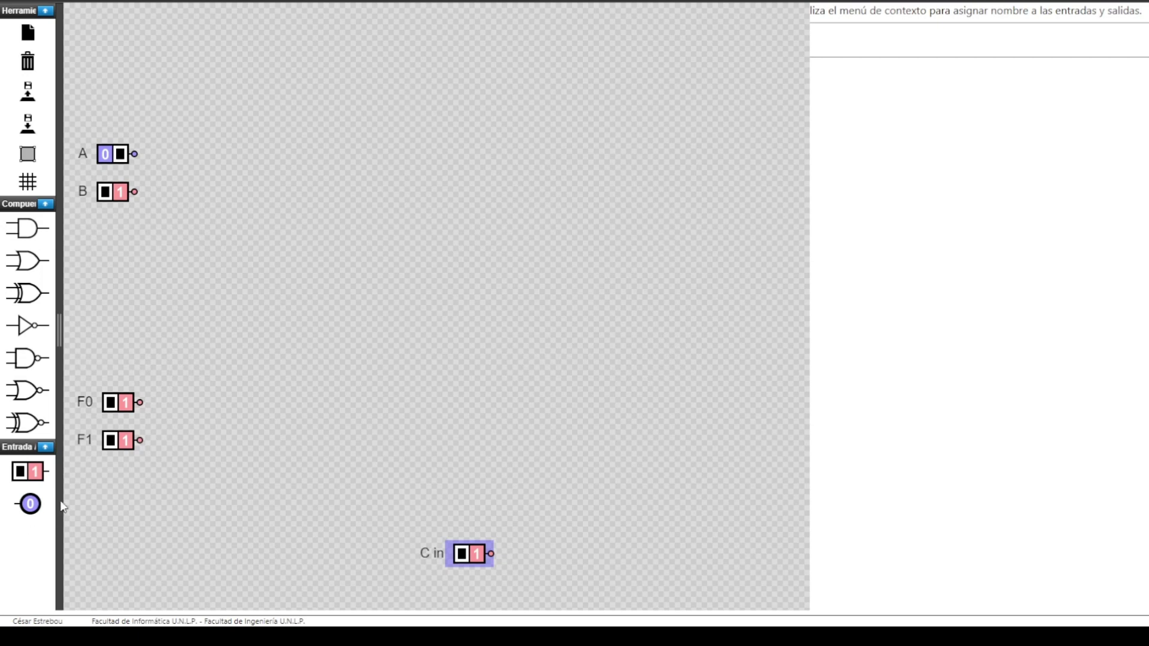
Step: Place an output on the far right of the canvas, label it S and lower it to about input B's level
{"action": "left_click_drag", "start_coordinate": [35, 509], "coordinate": [737, 146]}
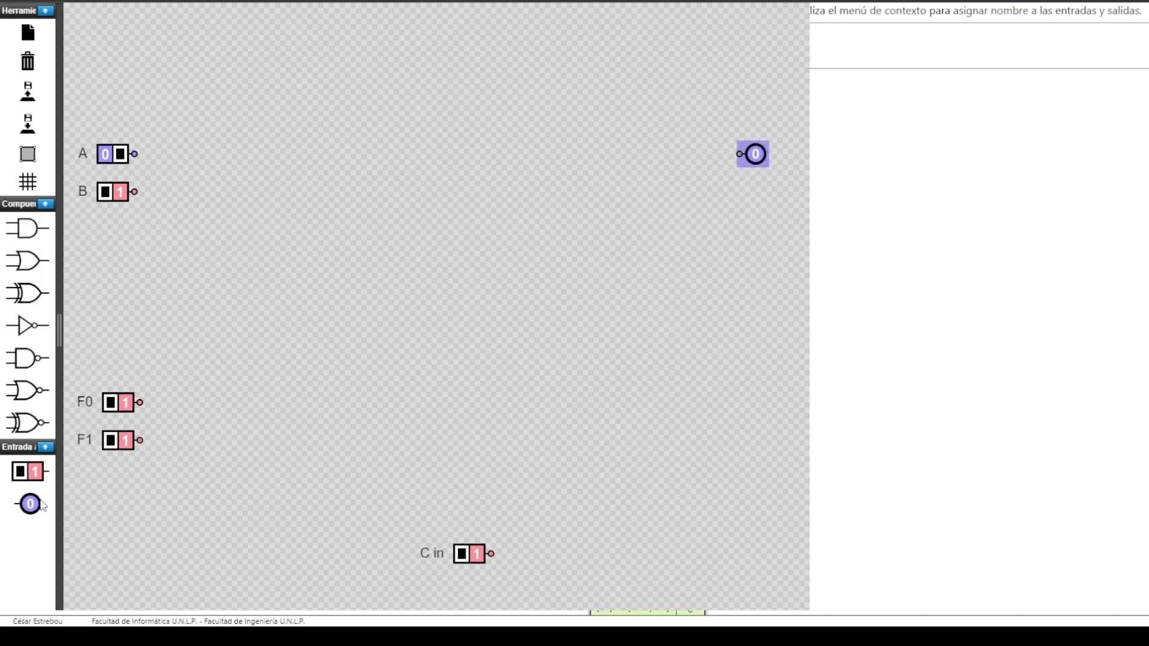
{"action": "right_click", "coordinate": [758, 154]}
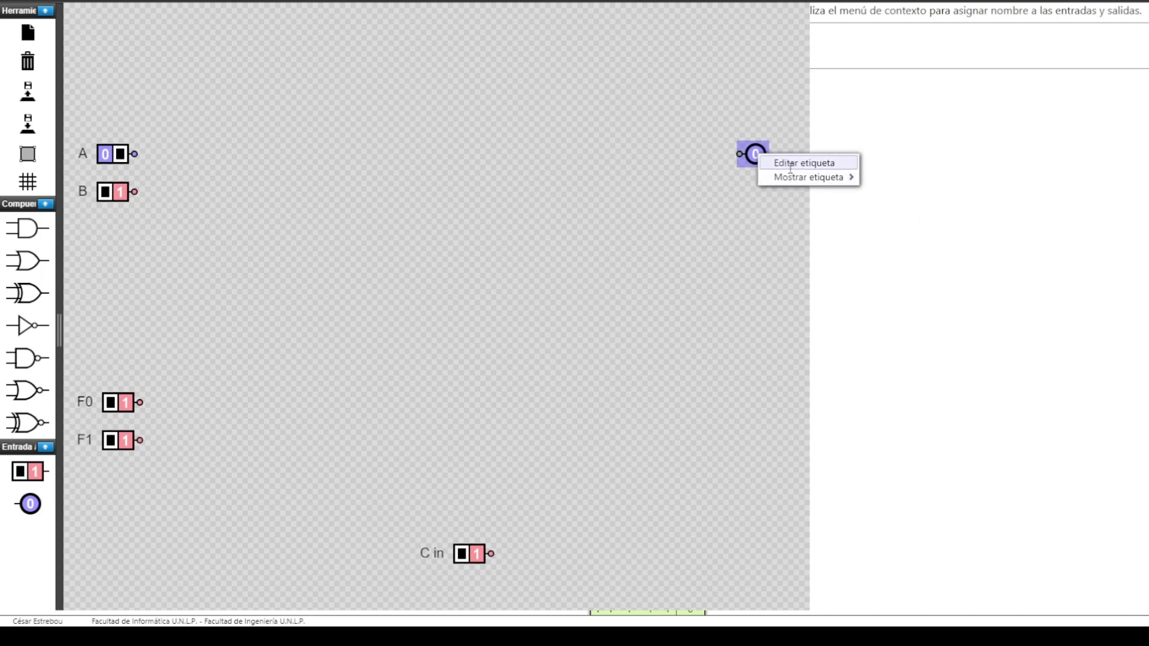
{"action": "left_click", "coordinate": [790, 166]}
{"action": "type", "text": "S"}
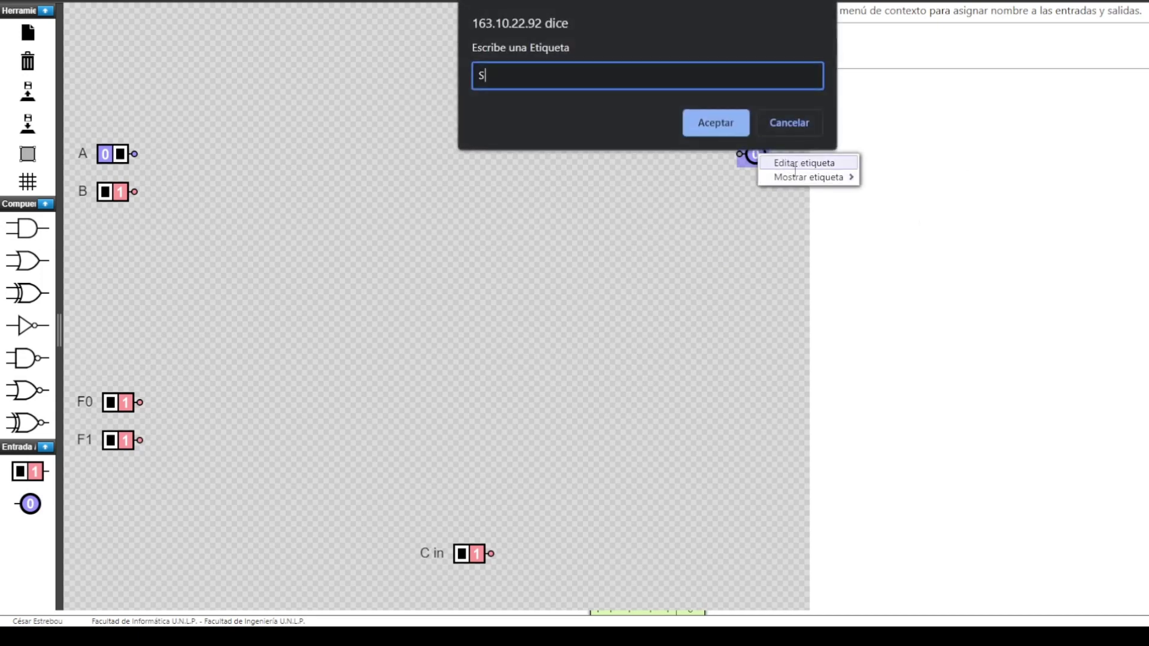
{"action": "left_click", "coordinate": [719, 122]}
{"action": "left_click_drag", "start_coordinate": [761, 162], "coordinate": [760, 191]}
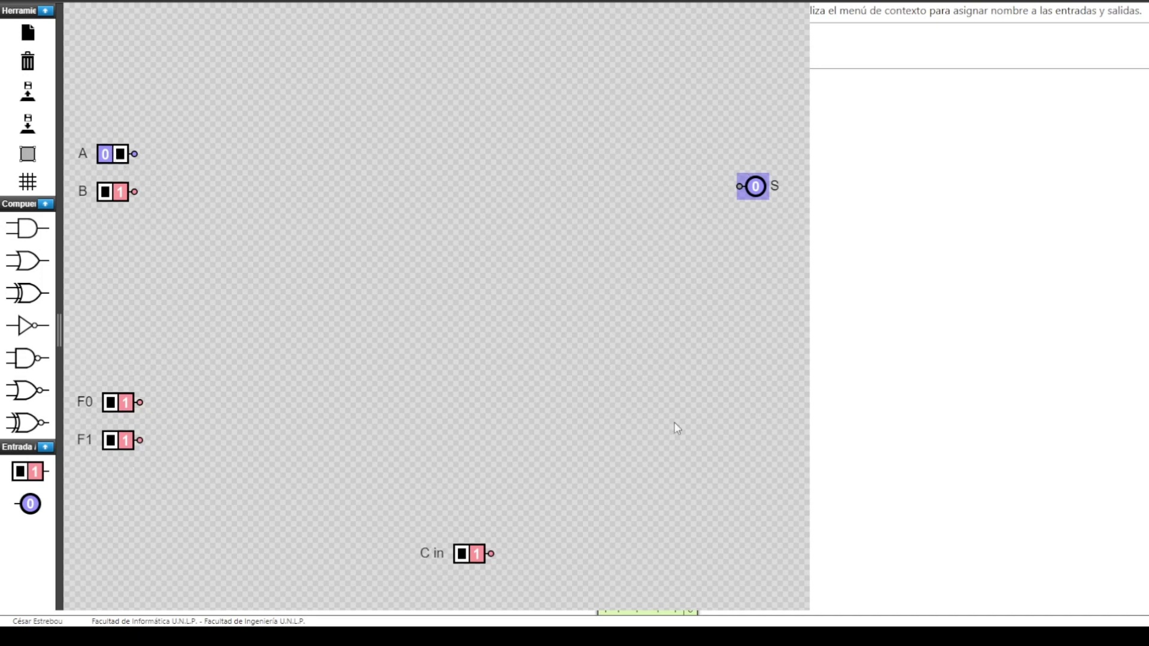
Step: Place a second output well below S, roughly aligned with it, and label it C out
{"action": "left_click_drag", "start_coordinate": [32, 504], "coordinate": [880, 339]}
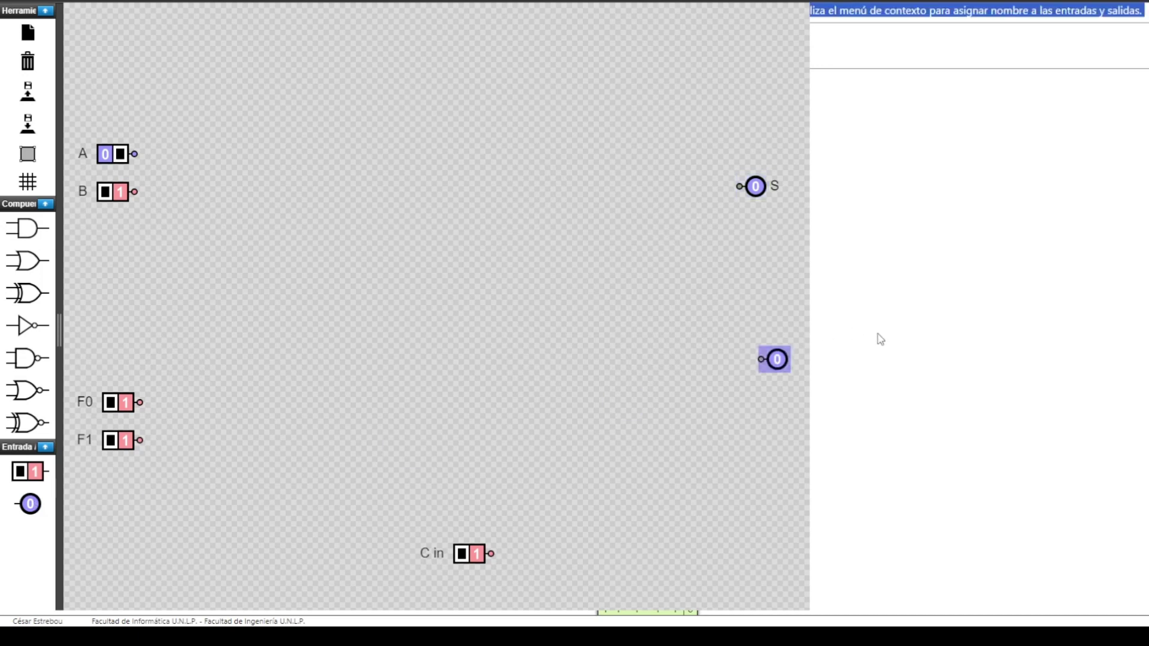
{"action": "left_click_drag", "start_coordinate": [761, 353], "coordinate": [736, 360]}
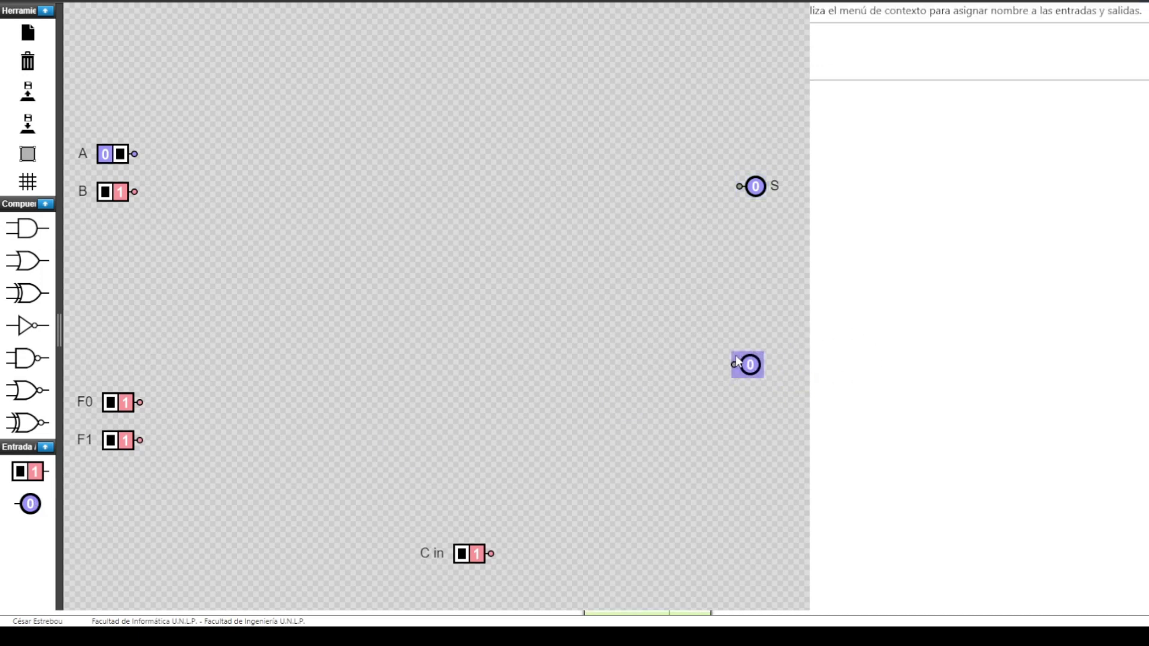
{"action": "right_click", "coordinate": [751, 367]}
{"action": "left_click", "coordinate": [771, 376]}
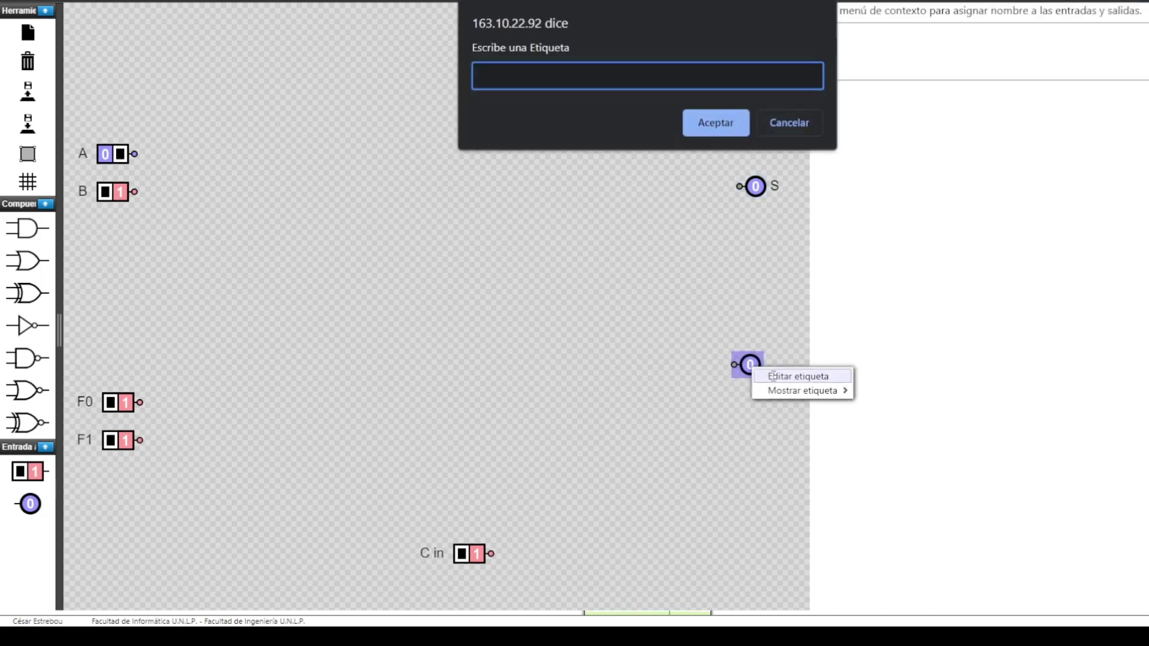
{"action": "type", "text": "C out"}
{"action": "key", "text": "Return"}
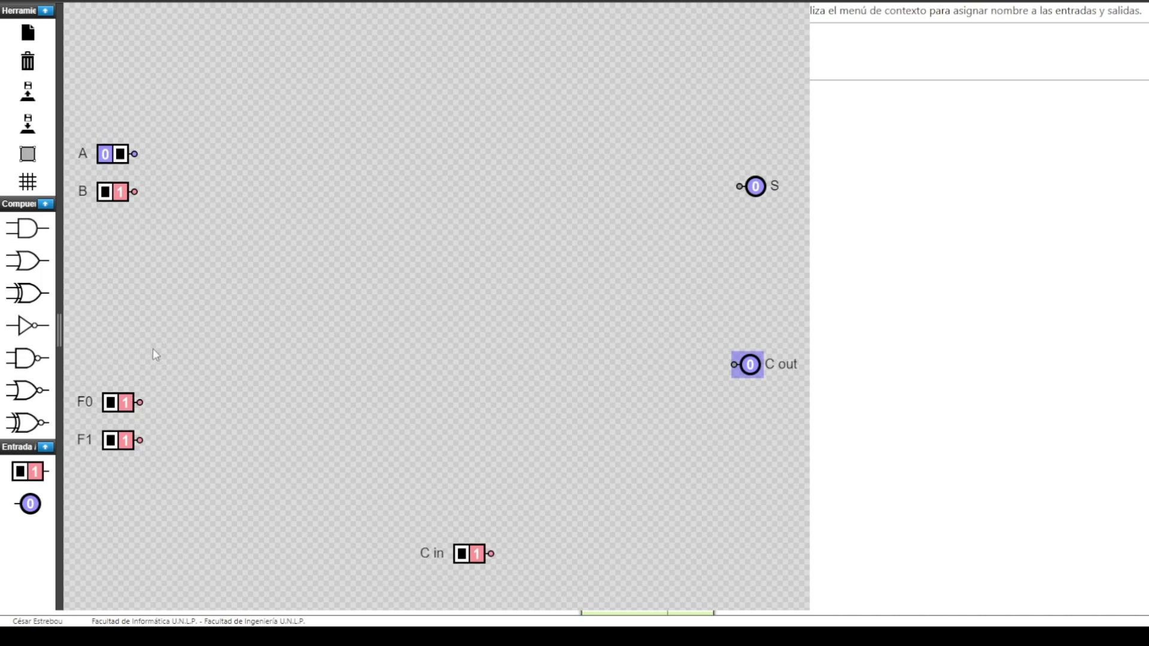
Step: Draw two parallel vertical wires just to the right of the F0 and F1 inputs
{"action": "left_click_drag", "start_coordinate": [164, 353], "coordinate": [162, 454]}
{"action": "mouse_move", "coordinate": [155, 541]}
{"action": "left_mouse_down"}
{"action": "mouse_move", "coordinate": [161, 561]}
{"action": "mouse_move", "coordinate": [194, 388]}
{"action": "mouse_move", "coordinate": [180, 366]}
{"action": "mouse_move", "coordinate": [163, 382]}
{"action": "mouse_move", "coordinate": [183, 431]}
{"action": "mouse_move", "coordinate": [184, 561]}
{"action": "mouse_move", "coordinate": [183, 179]}
{"action": "mouse_move", "coordinate": [188, 531]}
{"action": "mouse_move", "coordinate": [185, 475]}
{"action": "left_mouse_up"}
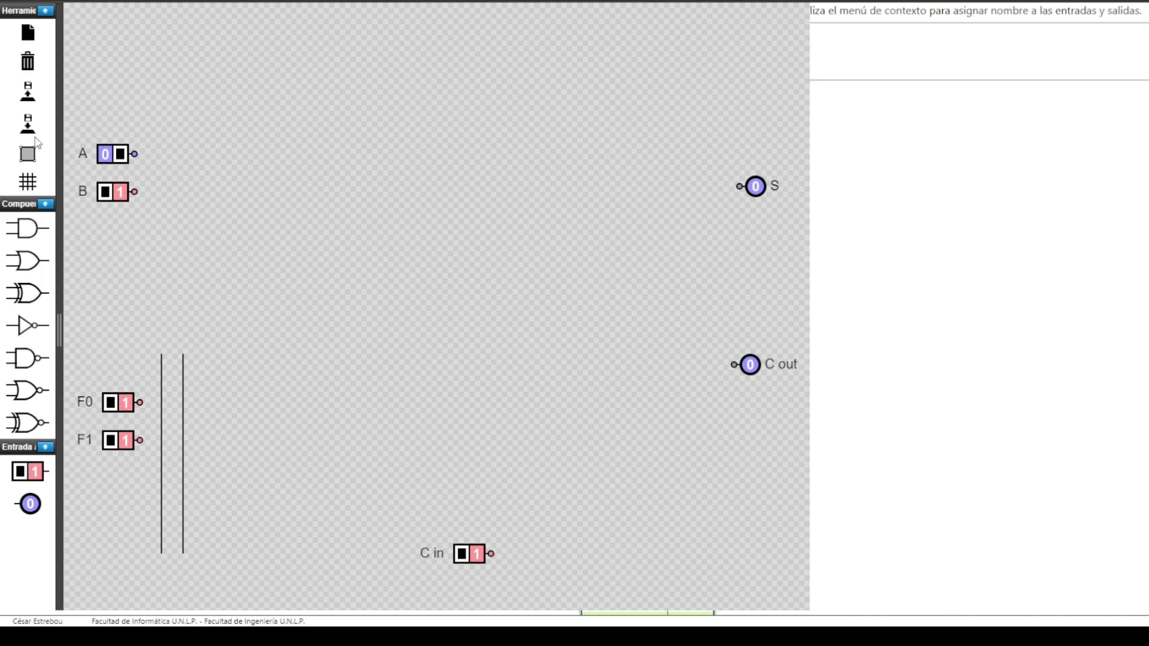
Step: Delete the right-hand vertical wire and redraw it closer to the first one
{"action": "left_click", "coordinate": [27, 61]}
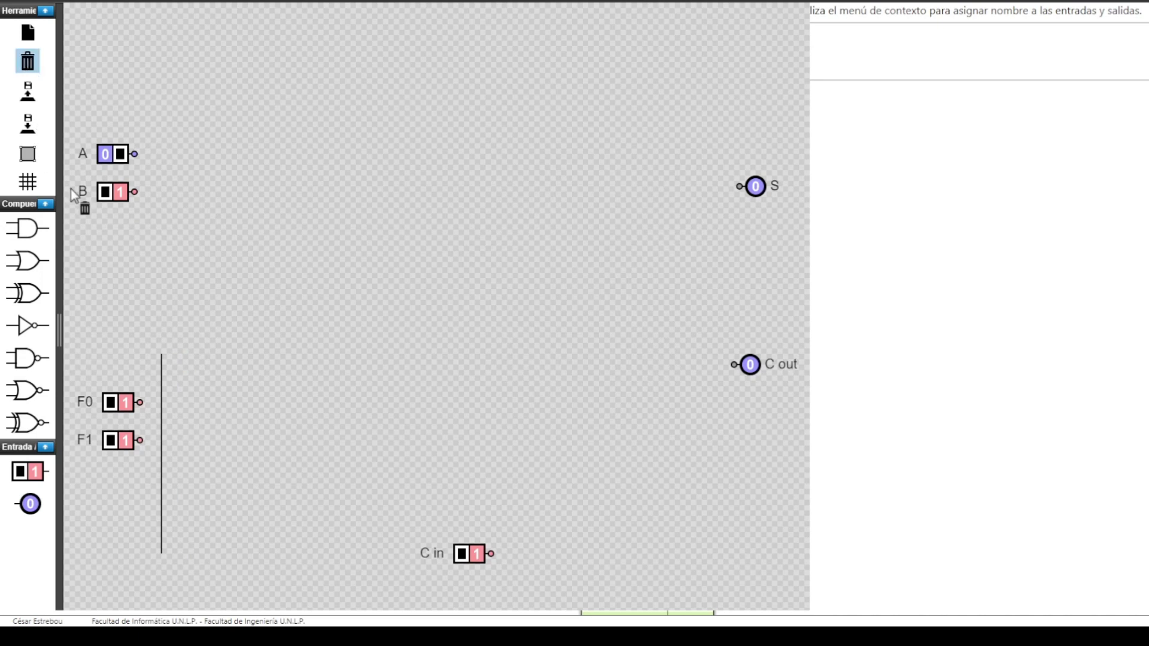
{"action": "left_click", "coordinate": [27, 60]}
{"action": "left_click_drag", "start_coordinate": [175, 359], "coordinate": [188, 516]}
{"action": "left_click", "coordinate": [189, 552]}
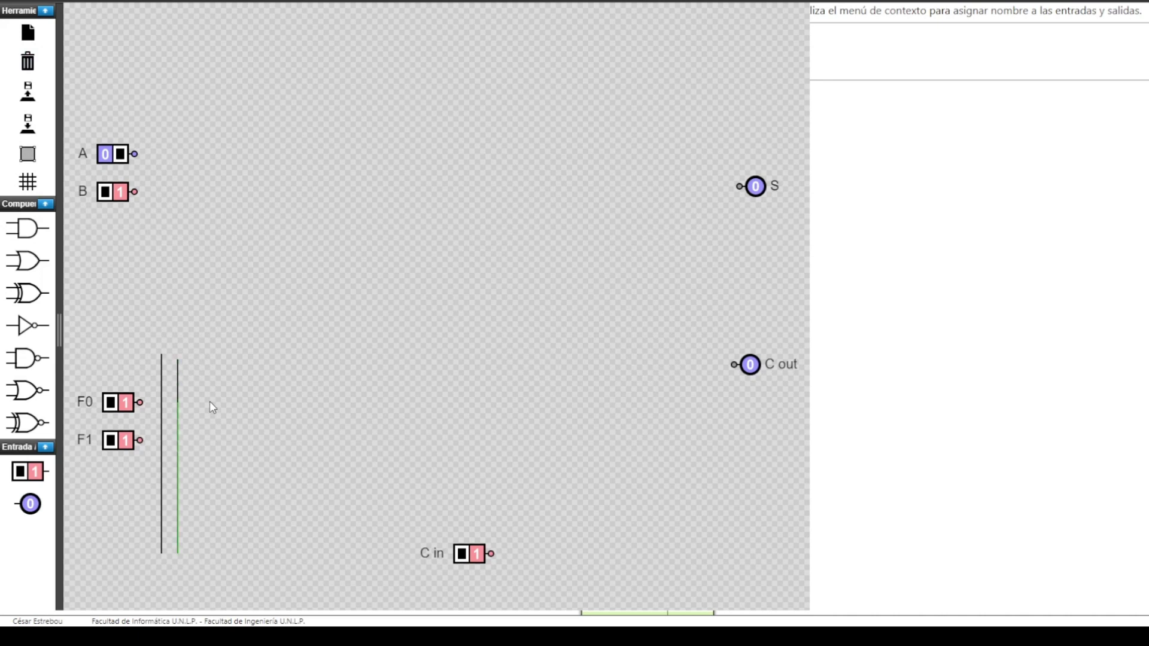
{"action": "key", "text": "Escape"}
Step: Connect F0 to the left vertical wire and F1 to the right vertical wire
{"action": "left_click_drag", "start_coordinate": [141, 403], "coordinate": [162, 402]}
{"action": "left_click_drag", "start_coordinate": [141, 442], "coordinate": [178, 440]}
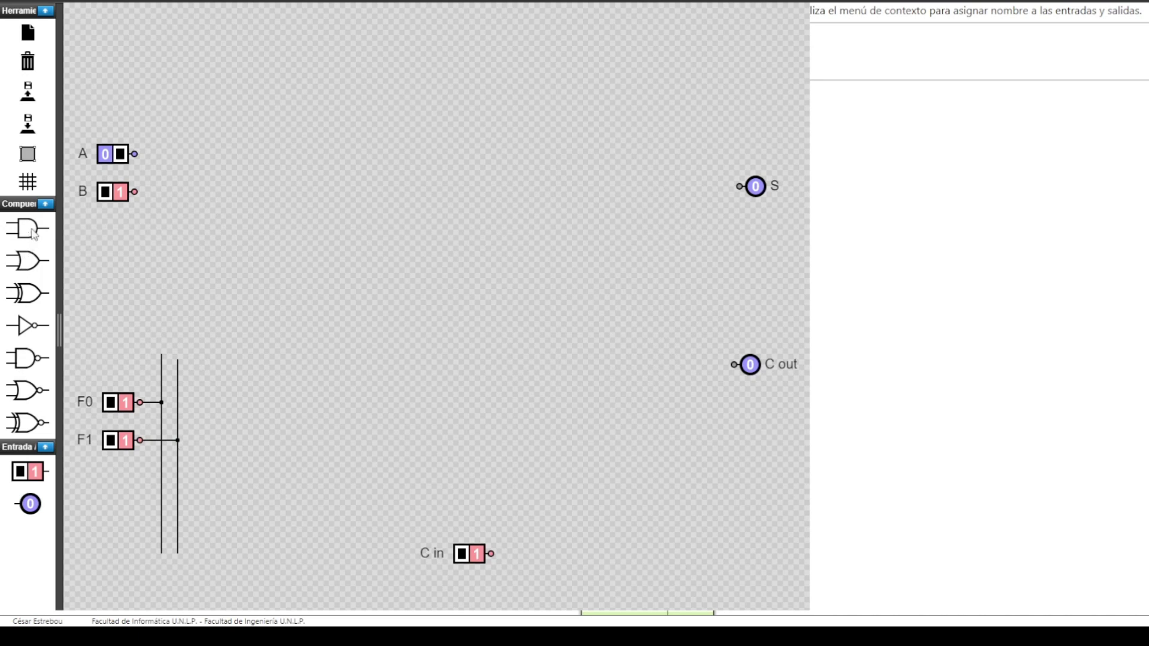
Step: Stack four AND gates in a column right of the vertical wires, leaving a gap between wires and gates
{"action": "left_click_drag", "start_coordinate": [33, 234], "coordinate": [195, 391]}
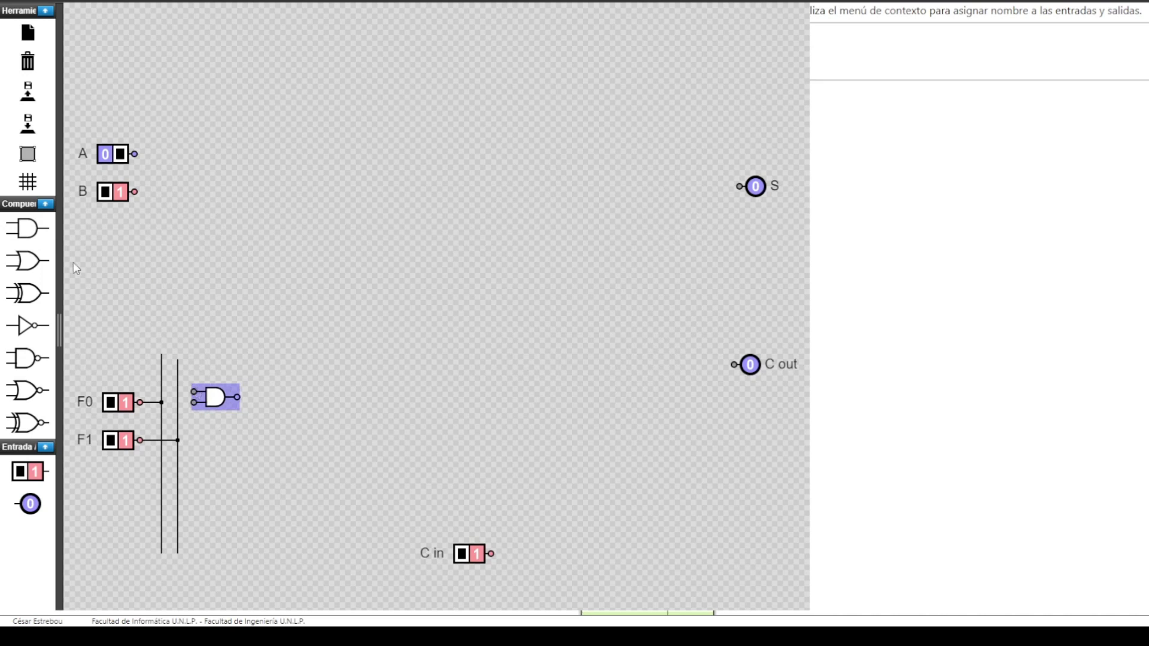
{"action": "left_click_drag", "start_coordinate": [33, 228], "coordinate": [196, 422]}
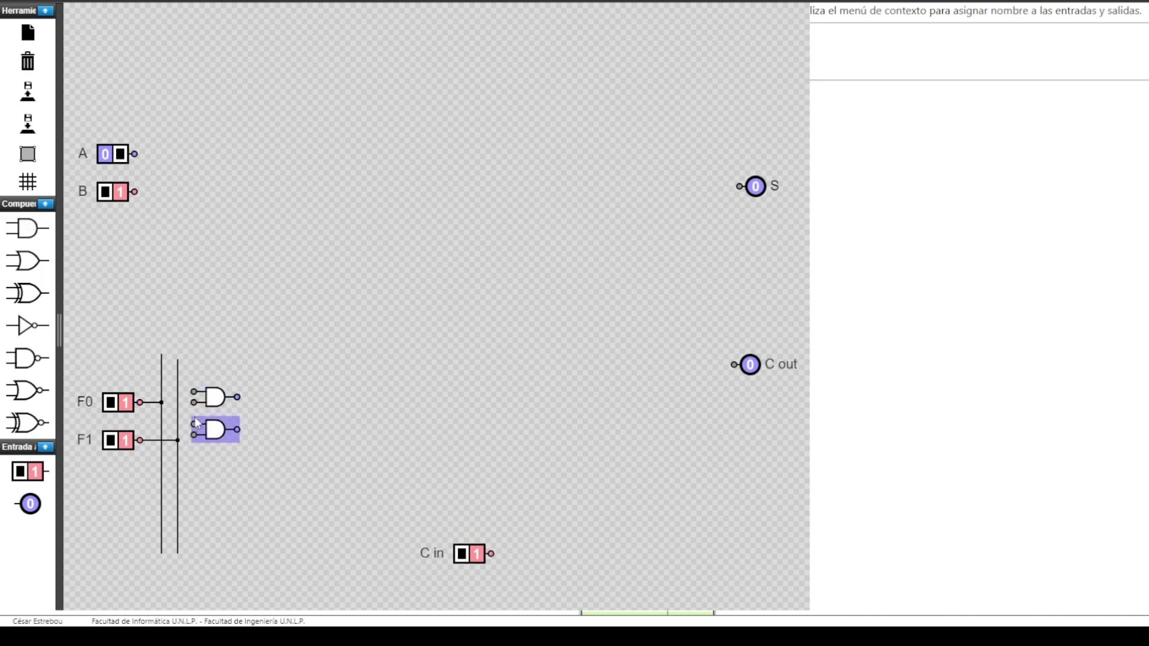
{"action": "left_click_drag", "start_coordinate": [33, 229], "coordinate": [197, 457]}
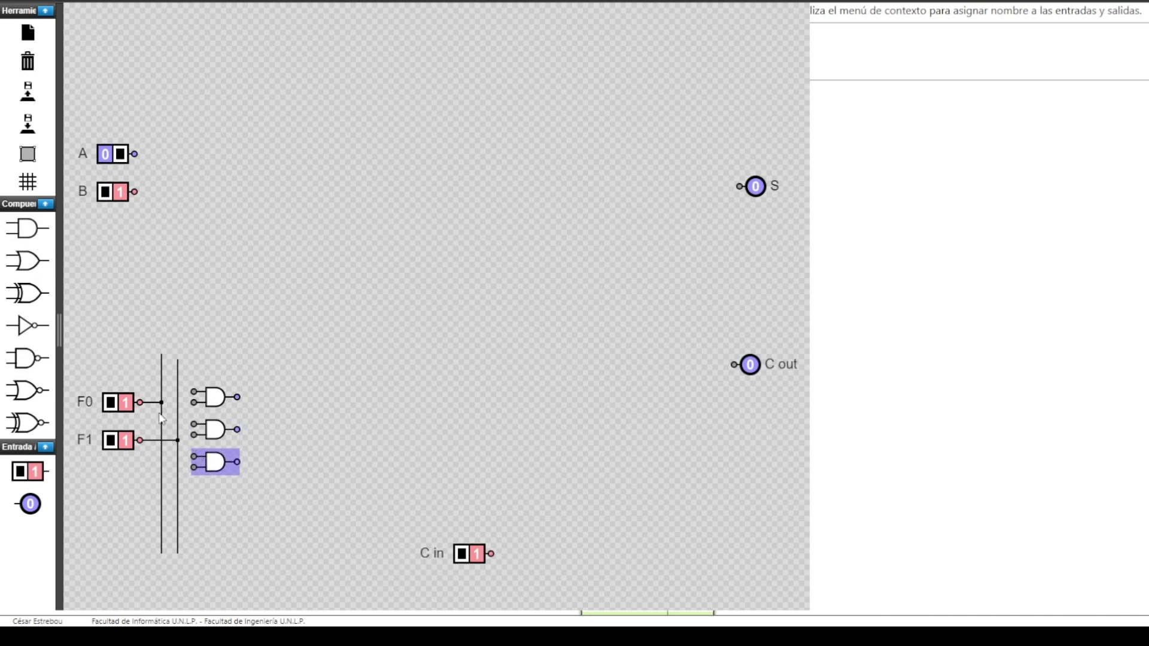
{"action": "left_click_drag", "start_coordinate": [27, 229], "coordinate": [195, 484]}
{"action": "left_click_drag", "start_coordinate": [212, 401], "coordinate": [245, 401]}
{"action": "mouse_move", "coordinate": [216, 441]}
{"action": "left_mouse_down"}
{"action": "mouse_move", "coordinate": [253, 444]}
{"action": "mouse_move", "coordinate": [241, 436]}
{"action": "mouse_move", "coordinate": [257, 498]}
{"action": "left_mouse_up"}
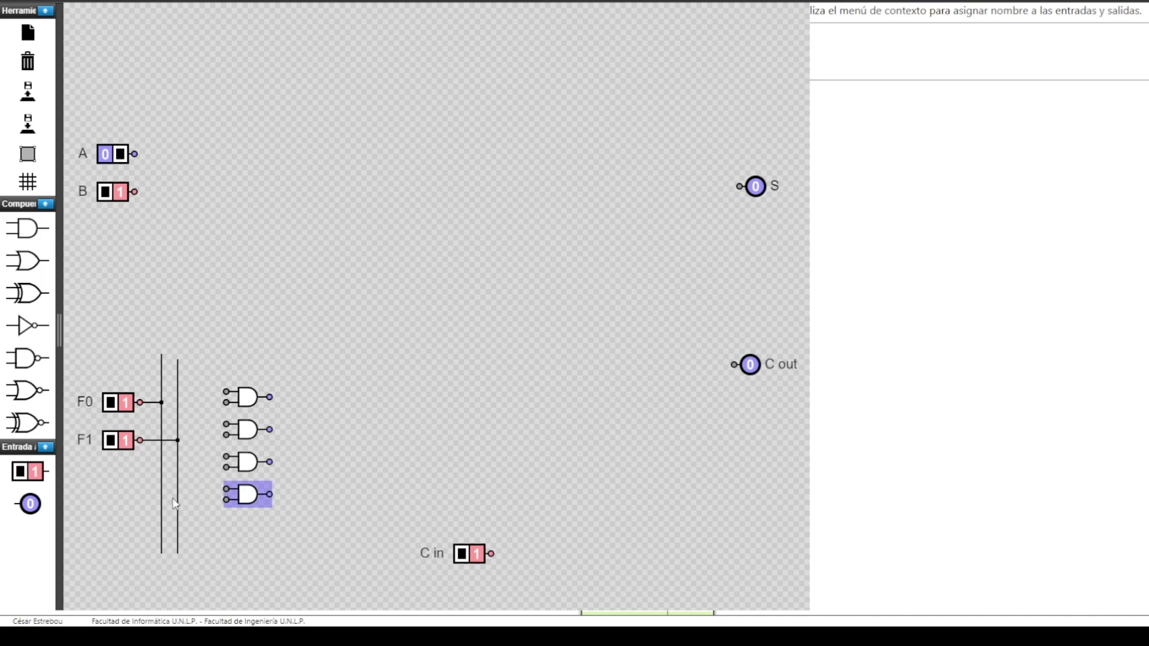
Step: Shift the AND gates right and attach NOT gates to both inputs of the bottom gate, the second's upper input and the third's lower input
{"action": "left_click_drag", "start_coordinate": [27, 325], "coordinate": [185, 480]}
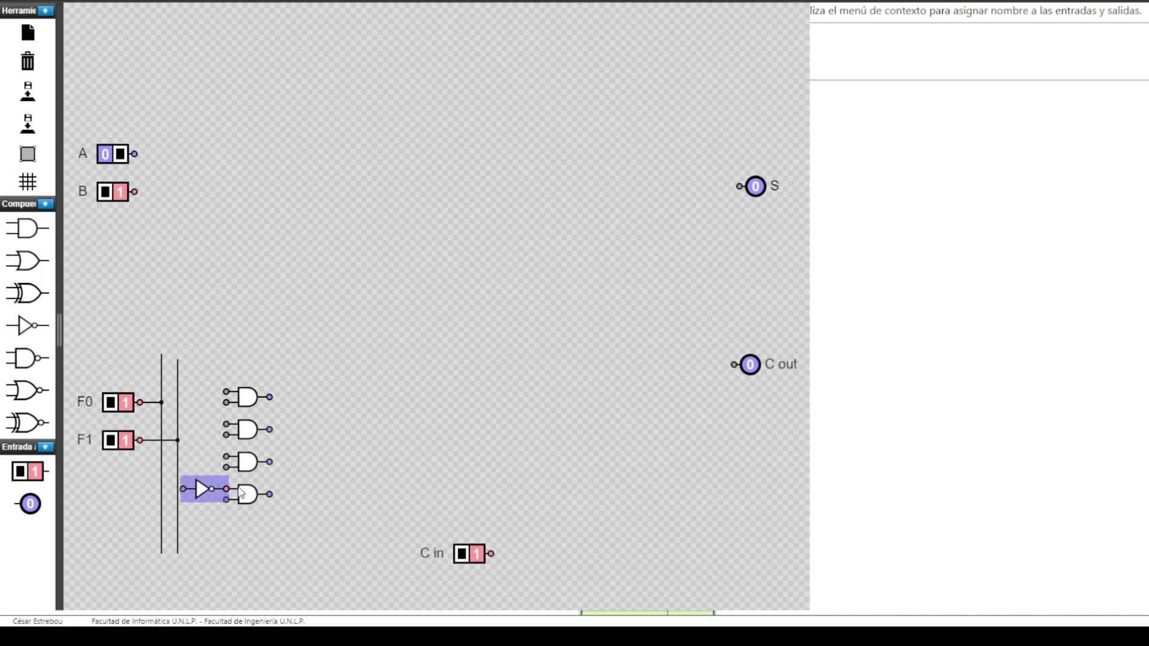
{"action": "left_click_drag", "start_coordinate": [242, 493], "coordinate": [217, 487]}
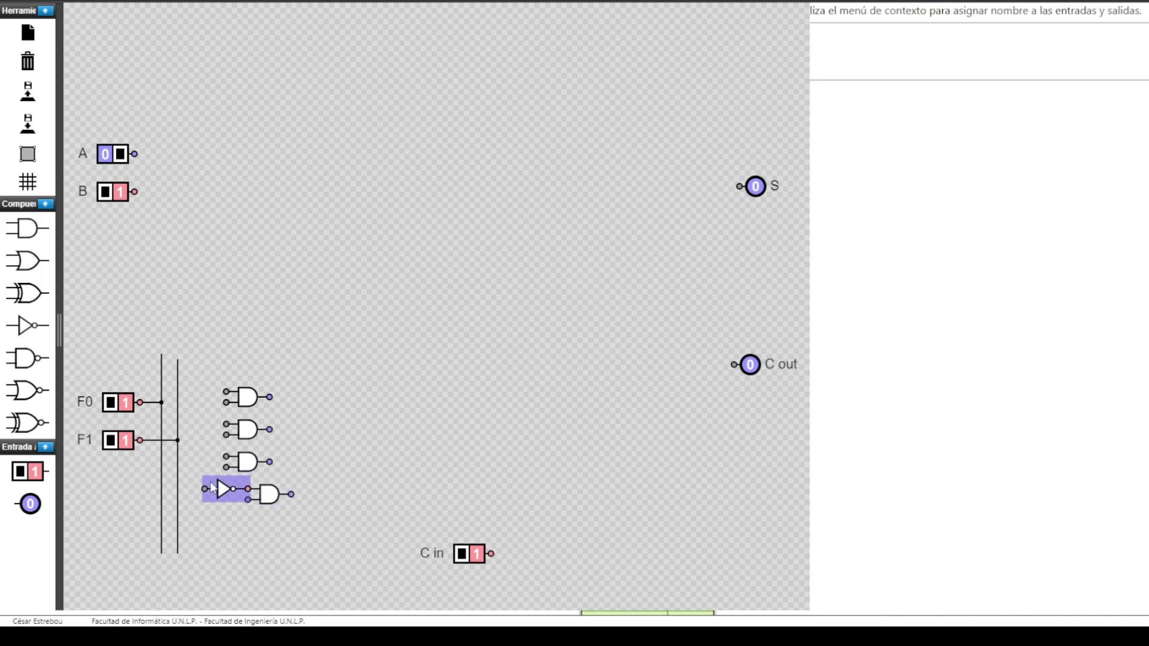
{"action": "left_click_drag", "start_coordinate": [28, 325], "coordinate": [277, 401]}
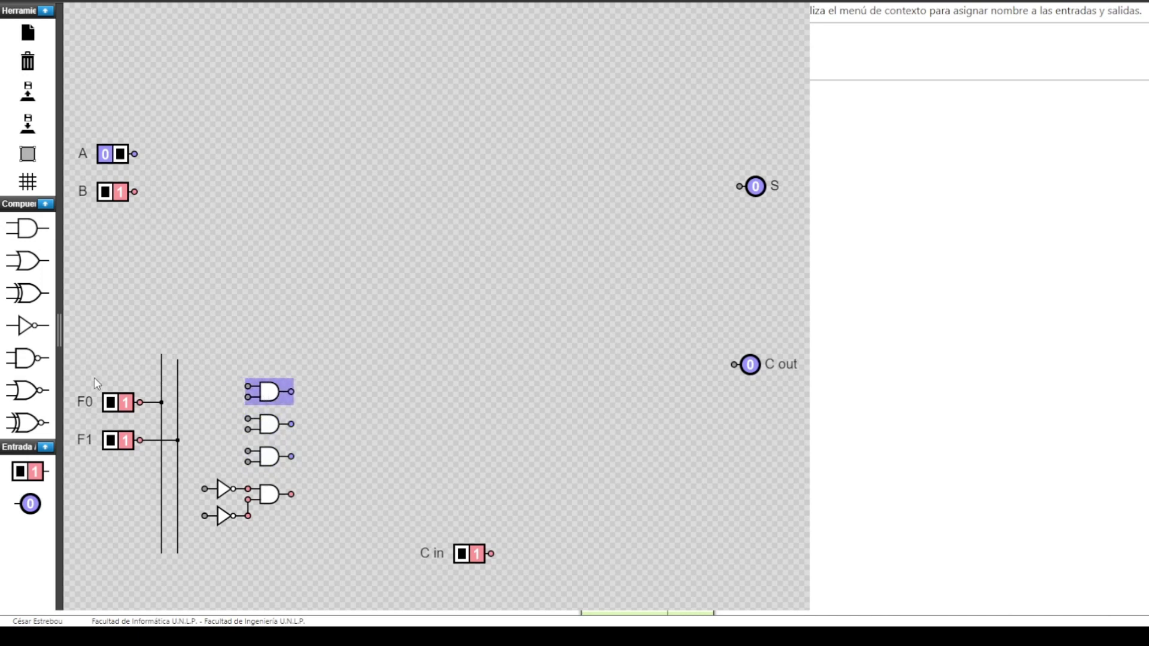
{"action": "left_click_drag", "start_coordinate": [38, 335], "coordinate": [207, 415]}
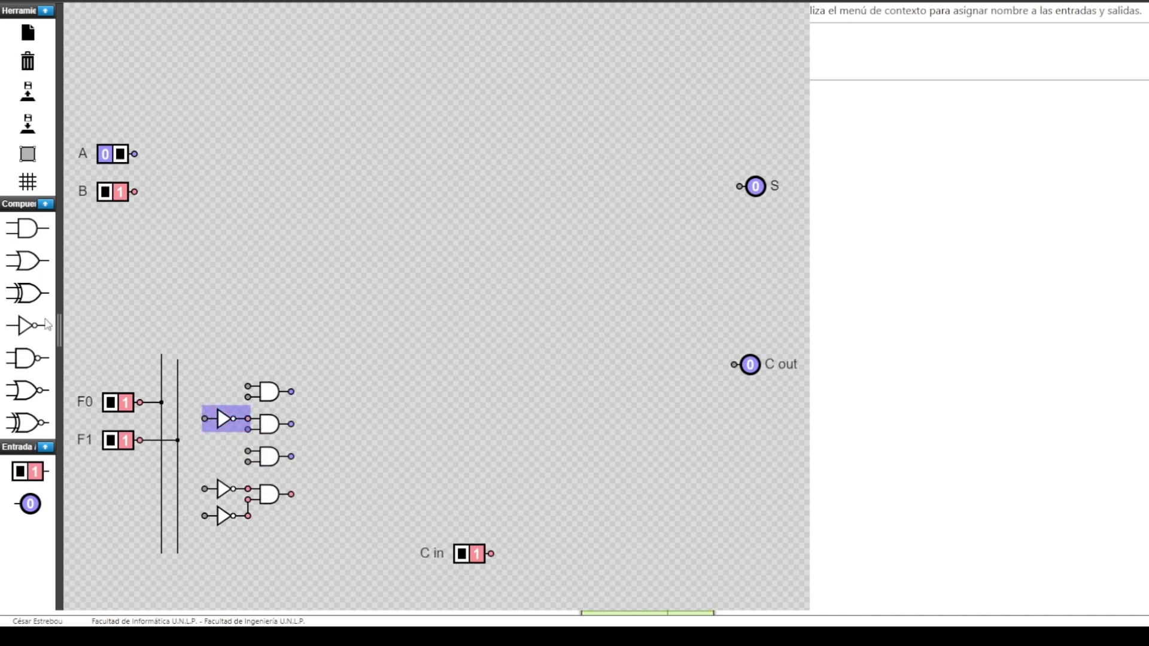
{"action": "left_click_drag", "start_coordinate": [27, 329], "coordinate": [209, 460]}
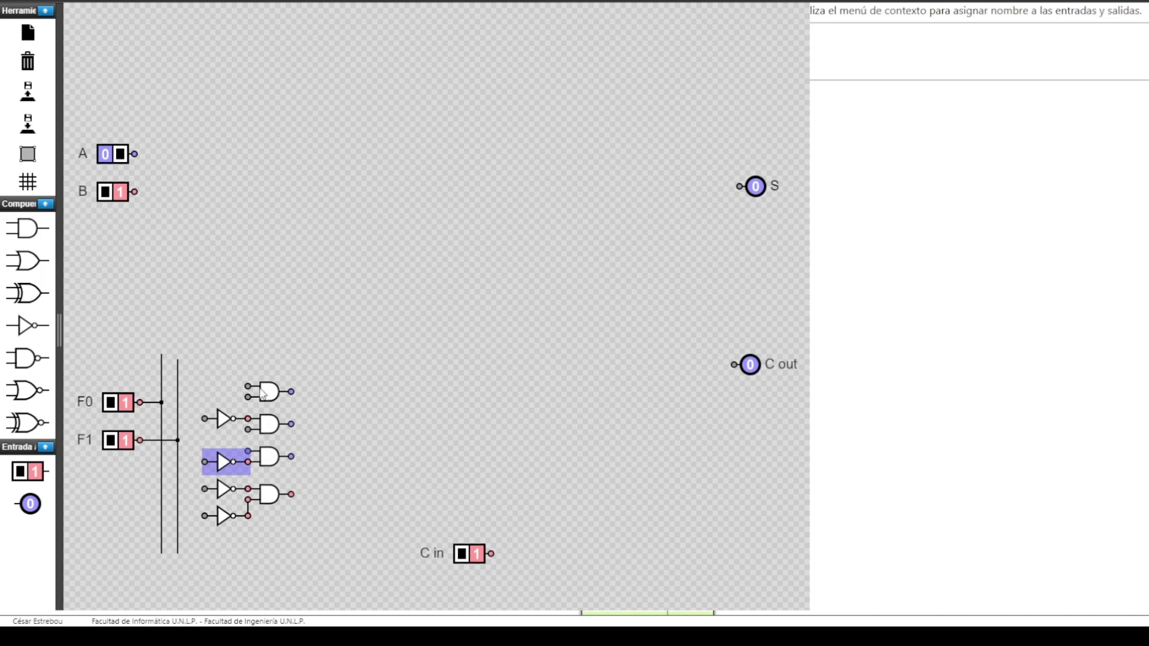
Step: Connect the F0 vertical wire to the upper inputs of the first and third AND gates and the upper-input inverters of the second and fourth
{"action": "left_click_drag", "start_coordinate": [248, 387], "coordinate": [161, 387]}
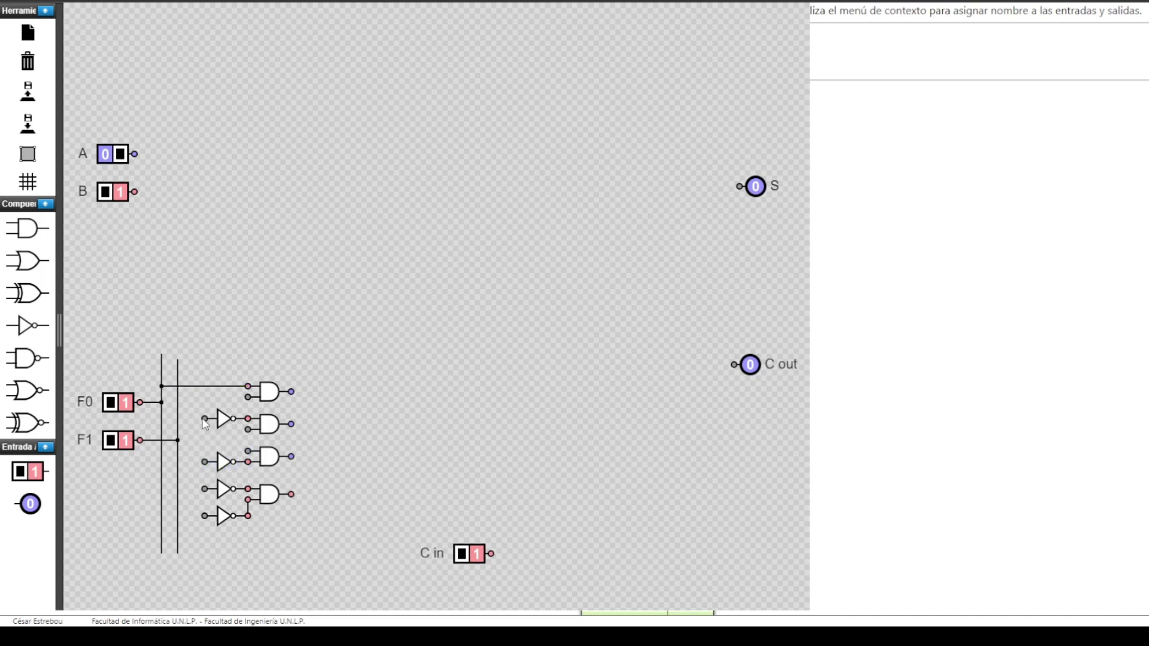
{"action": "left_click_drag", "start_coordinate": [206, 419], "coordinate": [165, 425]}
{"action": "mouse_move", "coordinate": [248, 450]}
{"action": "left_mouse_down"}
{"action": "mouse_move", "coordinate": [205, 451]}
{"action": "mouse_move", "coordinate": [247, 450]}
{"action": "left_mouse_up"}
{"action": "left_click_drag", "start_coordinate": [250, 452], "coordinate": [163, 457]}
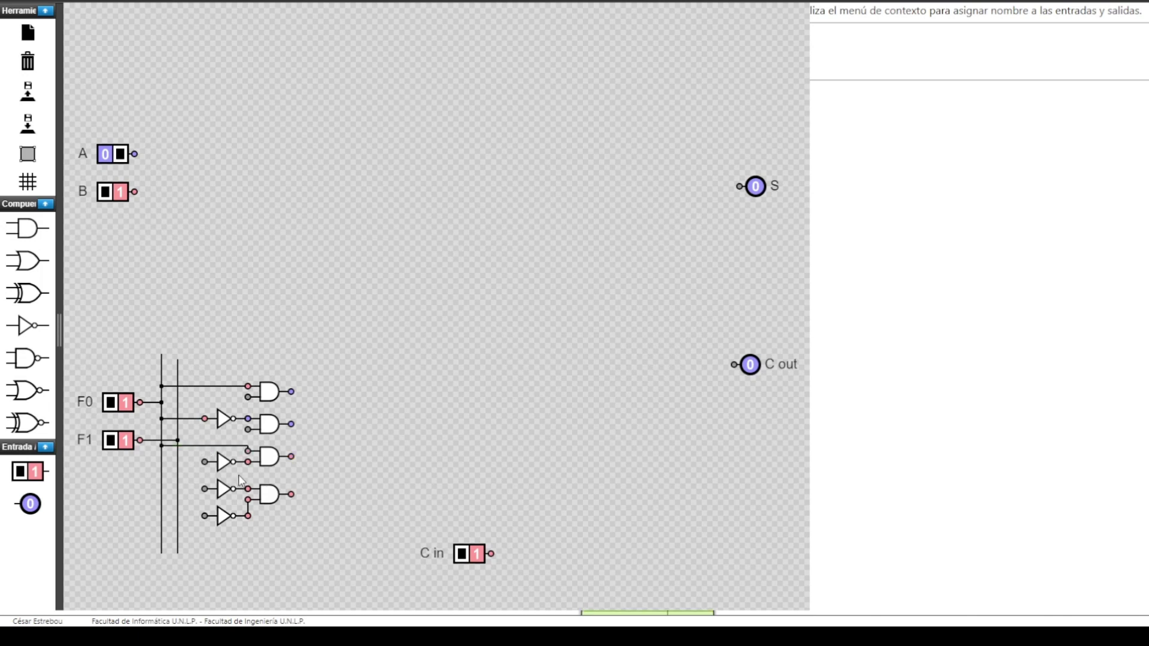
{"action": "left_click_drag", "start_coordinate": [205, 489], "coordinate": [162, 488]}
Step: Connect the F1 vertical wire to the lower inputs of the first two AND gates and the lower-input inverters of the other two
{"action": "left_click_drag", "start_coordinate": [248, 397], "coordinate": [178, 396]}
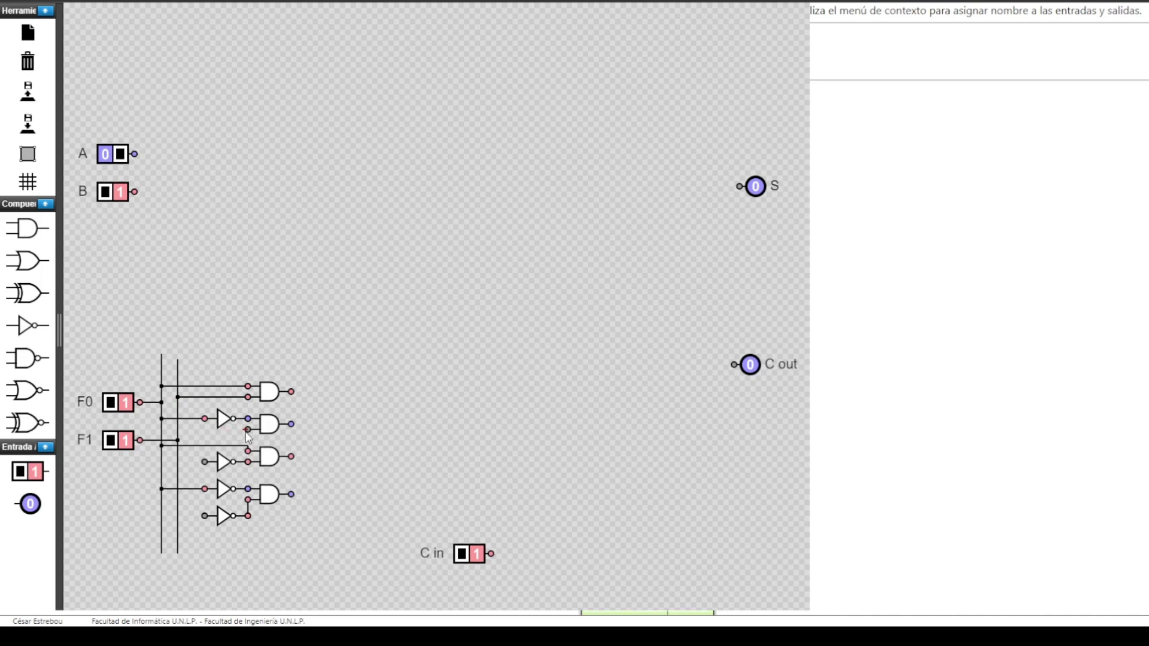
{"action": "left_click_drag", "start_coordinate": [248, 437], "coordinate": [179, 462]}
{"action": "left_click_drag", "start_coordinate": [205, 515], "coordinate": [178, 516]}
Step: Place an AND gate, an OR gate and a NOT gate in a column right of inputs A and B
{"action": "left_click_drag", "start_coordinate": [24, 231], "coordinate": [221, 97]}
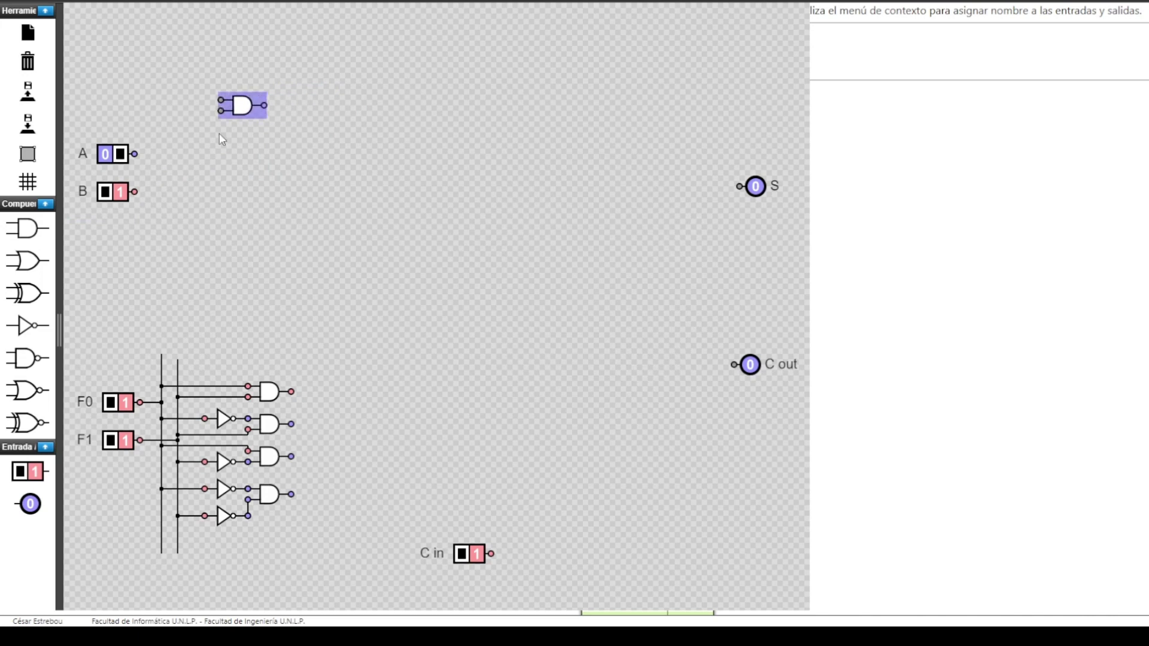
{"action": "left_click_drag", "start_coordinate": [34, 262], "coordinate": [222, 139]}
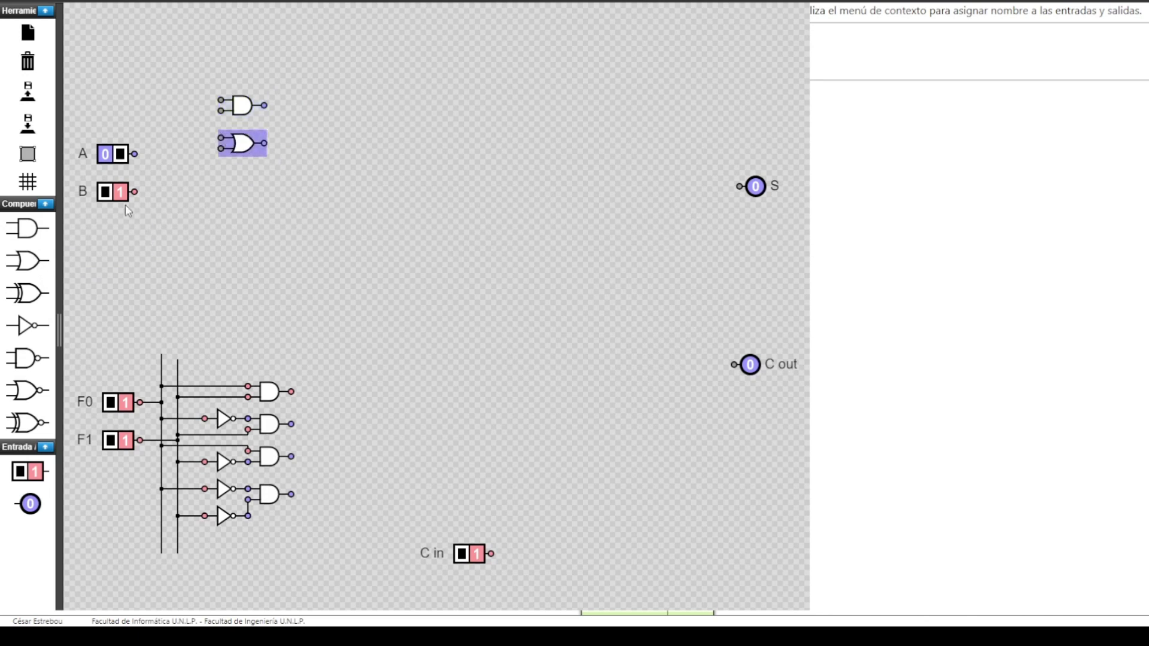
{"action": "left_click_drag", "start_coordinate": [28, 330], "coordinate": [222, 182]}
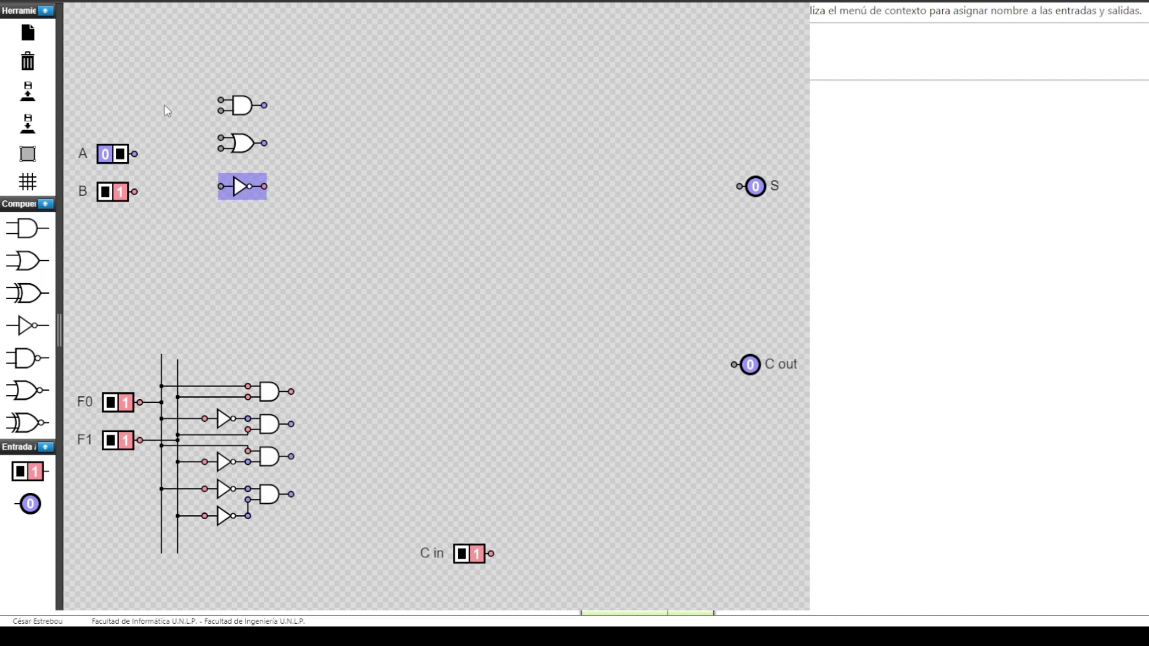
Step: Draw two parallel vertical wires beside inputs A and B, connecting A to the left one and B to the right one
{"action": "mouse_move", "coordinate": [160, 139]}
{"action": "left_mouse_down"}
{"action": "mouse_move", "coordinate": [164, 281]}
{"action": "mouse_move", "coordinate": [173, 252]}
{"action": "mouse_move", "coordinate": [150, 251]}
{"action": "left_mouse_up"}
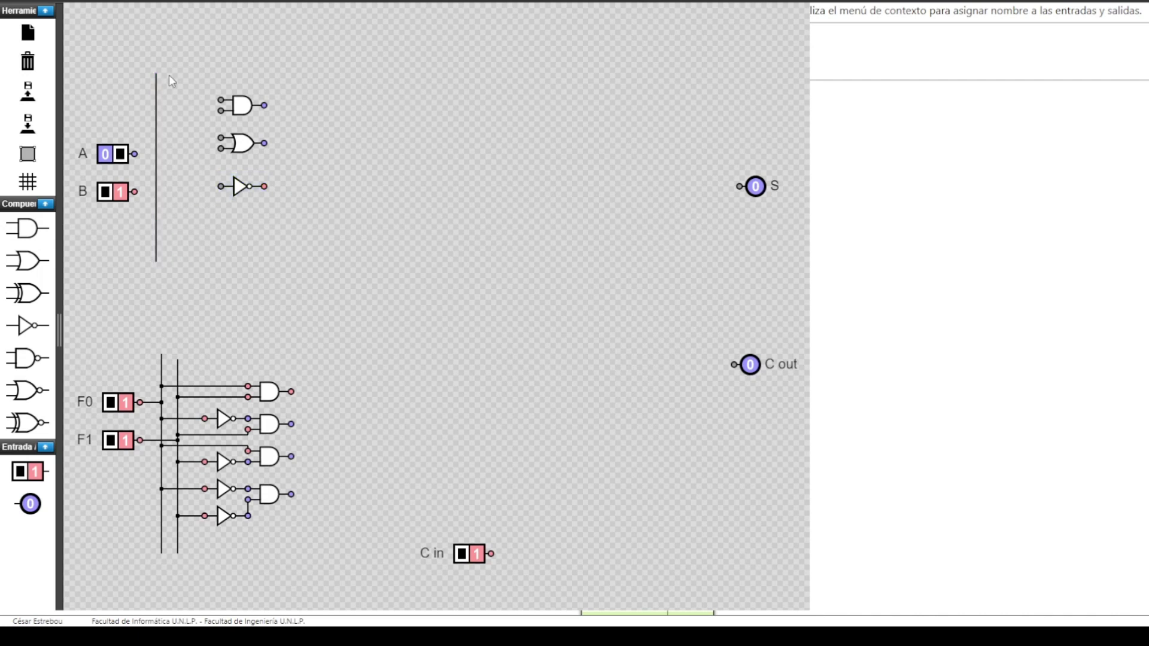
{"action": "left_click_drag", "start_coordinate": [169, 76], "coordinate": [169, 223]}
{"action": "left_click_drag", "start_coordinate": [173, 272], "coordinate": [172, 257]}
{"action": "left_click_drag", "start_coordinate": [135, 155], "coordinate": [155, 154]}
{"action": "left_click_drag", "start_coordinate": [173, 198], "coordinate": [173, 198]}
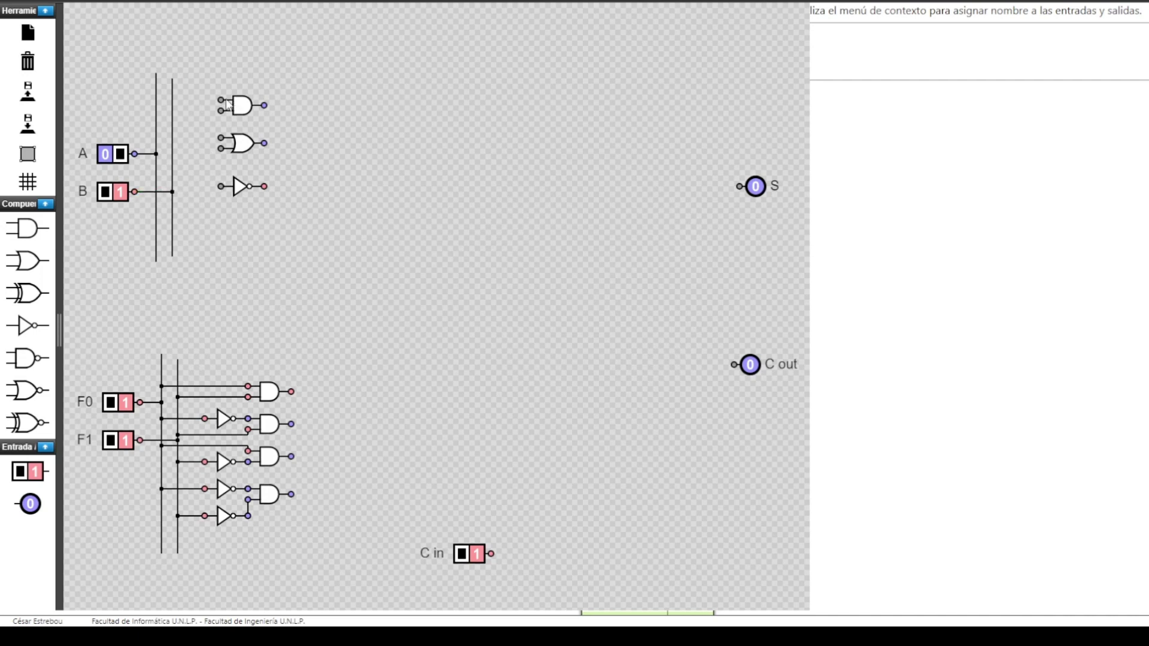
Step: Wire A and B into the AND and OR gates, and B into the NOT gate
{"action": "left_click_drag", "start_coordinate": [221, 101], "coordinate": [156, 101]}
{"action": "left_click_drag", "start_coordinate": [223, 140], "coordinate": [174, 152]}
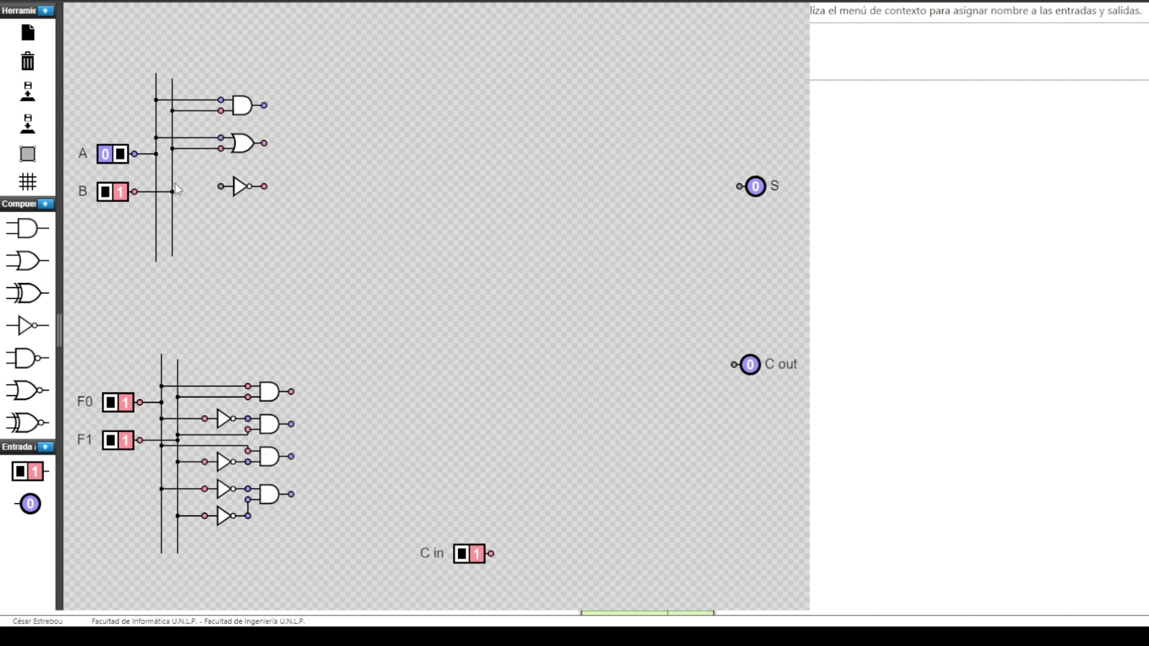
{"action": "left_click_drag", "start_coordinate": [220, 186], "coordinate": [172, 186]}
Step: Toggle F0 and F1 through their combinations to check which decoder AND gate activates
{"action": "left_click", "coordinate": [117, 441]}
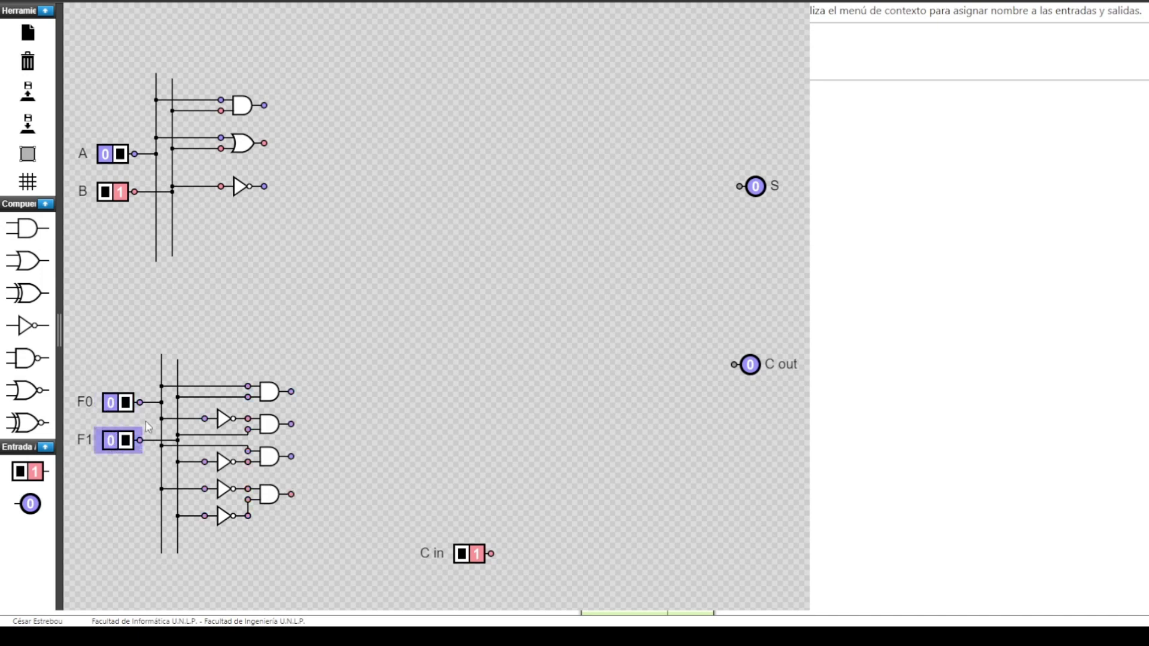
{"action": "left_click", "coordinate": [110, 408]}
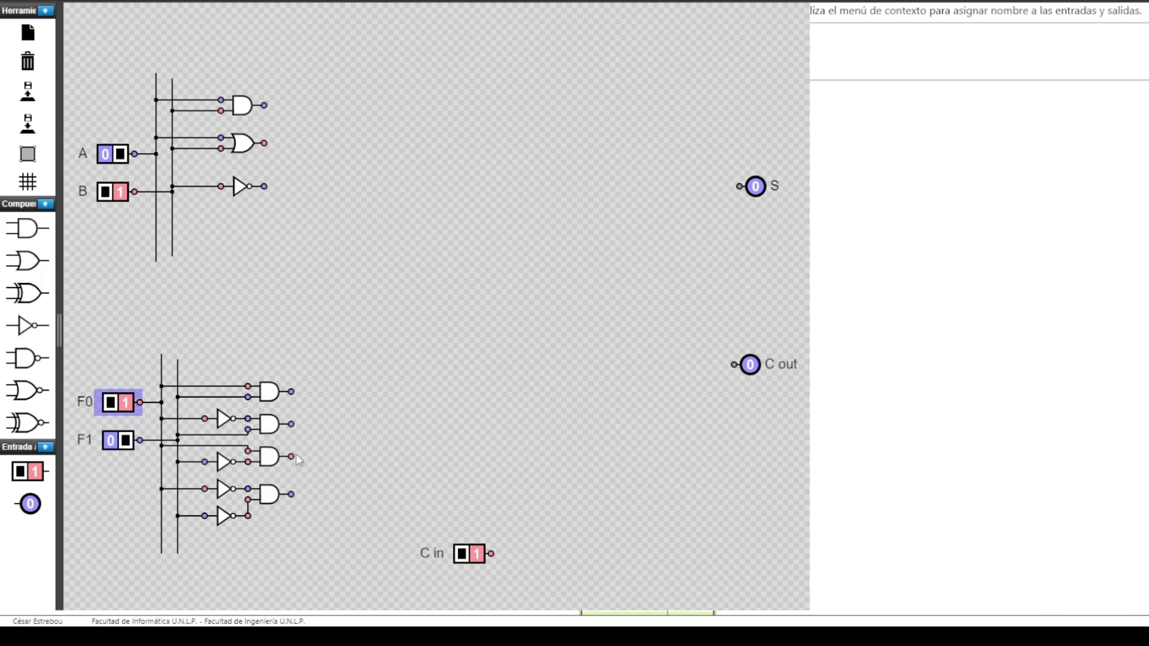
{"action": "left_click", "coordinate": [116, 441]}
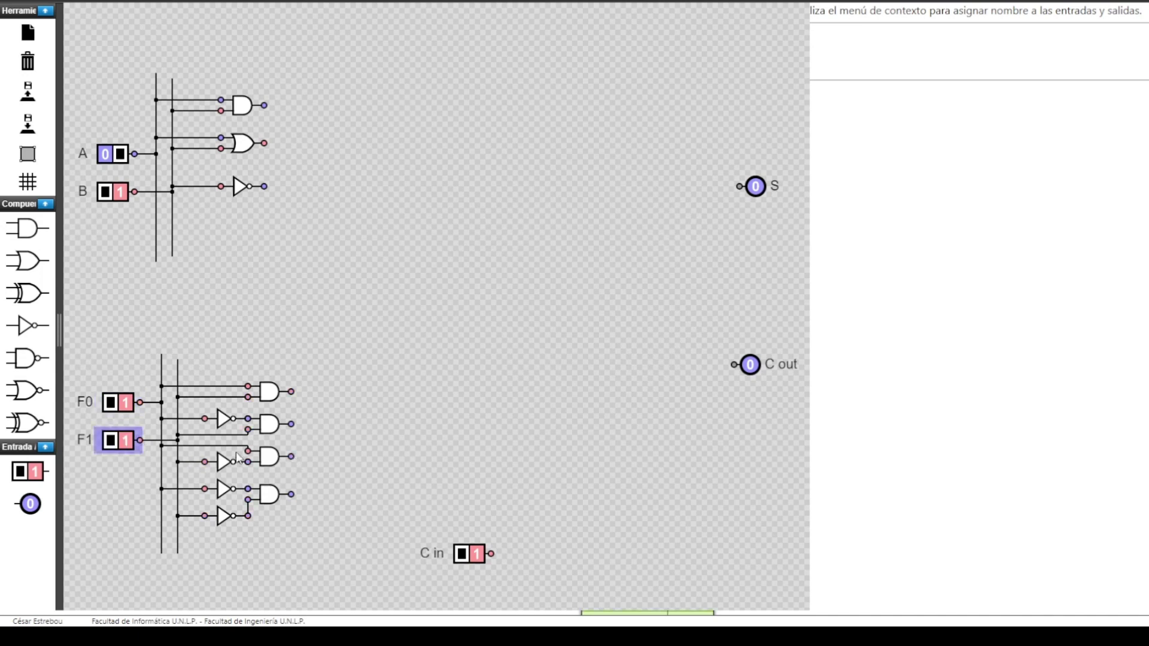
{"action": "left_click", "coordinate": [119, 402]}
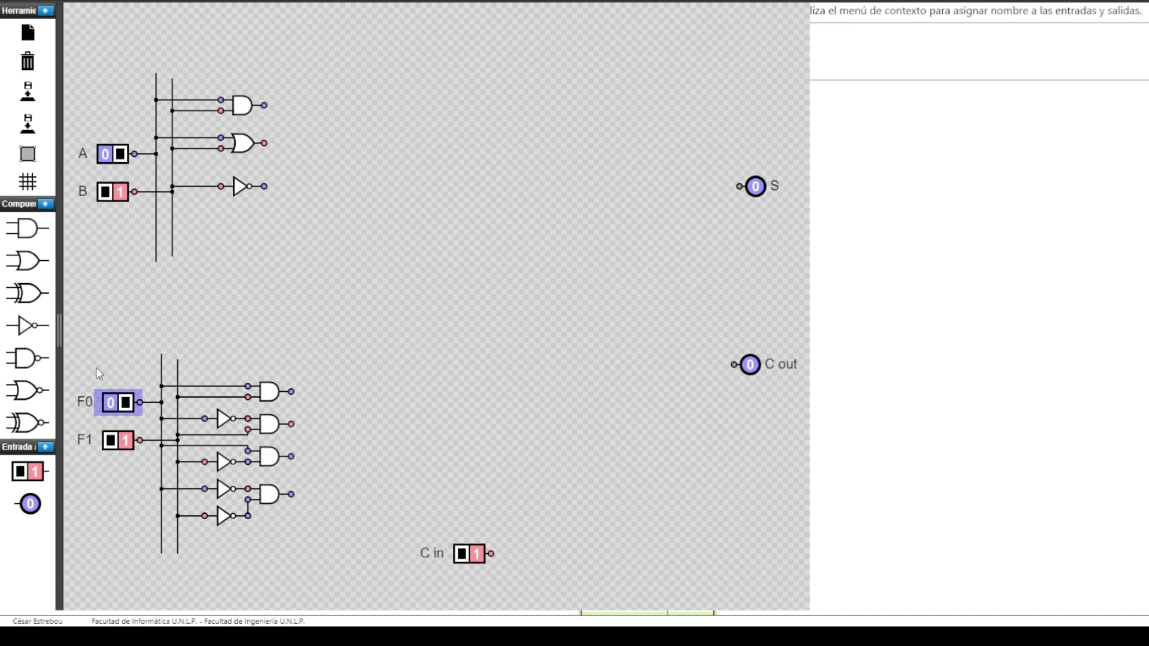
Step: Place three staggered AND gates right of the AND, OR and NOT gates, and wire the top decoder output to the first one's lower input
{"action": "left_click_drag", "start_coordinate": [27, 228], "coordinate": [304, 107]}
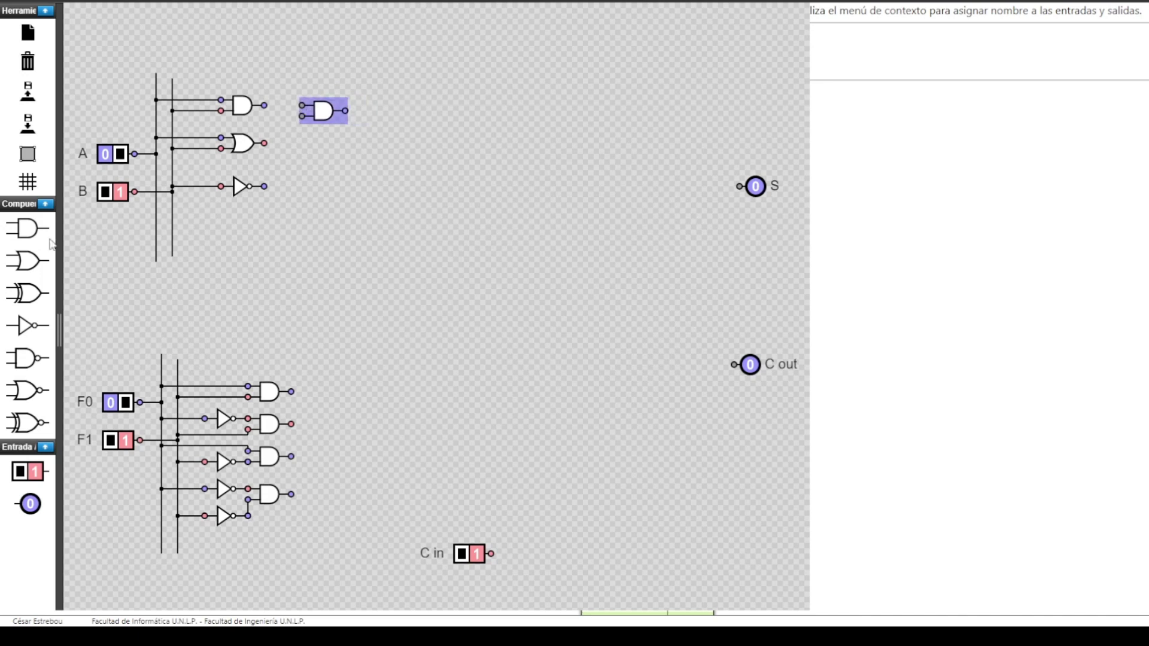
{"action": "left_click_drag", "start_coordinate": [27, 228], "coordinate": [356, 143]}
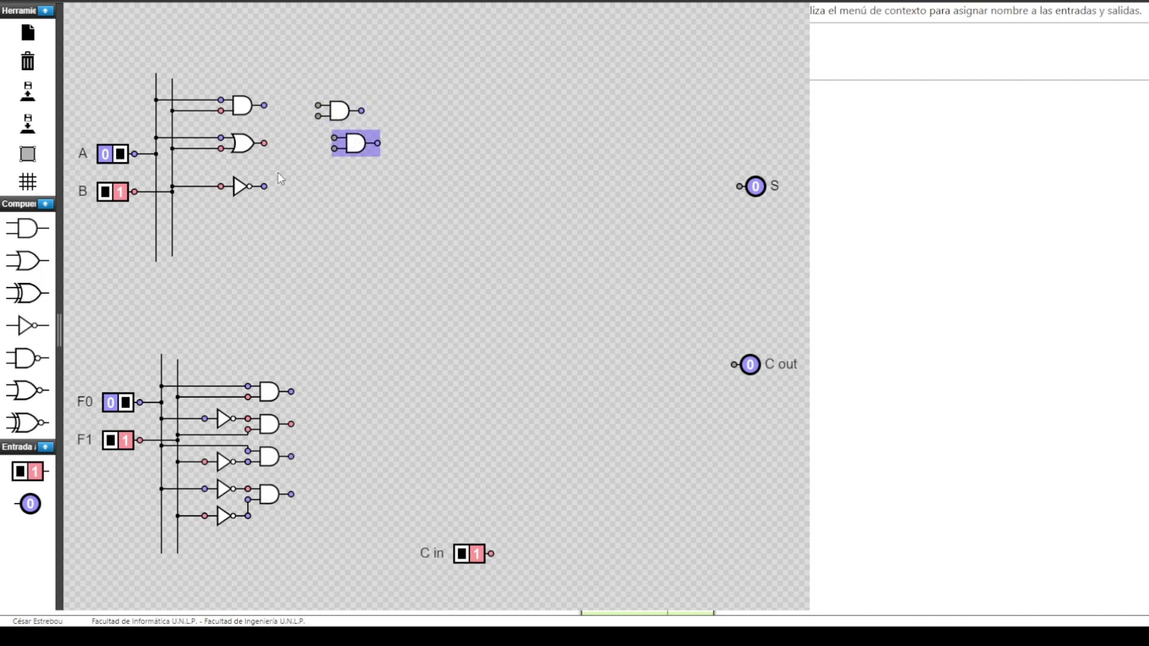
{"action": "left_click_drag", "start_coordinate": [27, 228], "coordinate": [351, 168]}
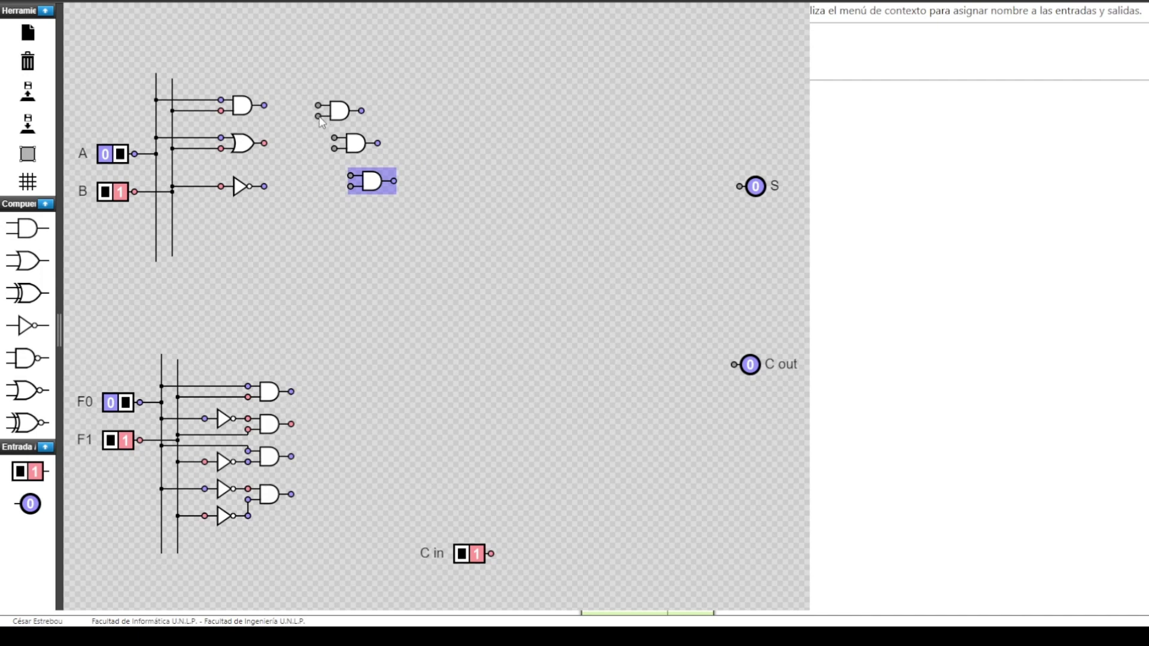
{"action": "left_click_drag", "start_coordinate": [318, 116], "coordinate": [317, 330]}
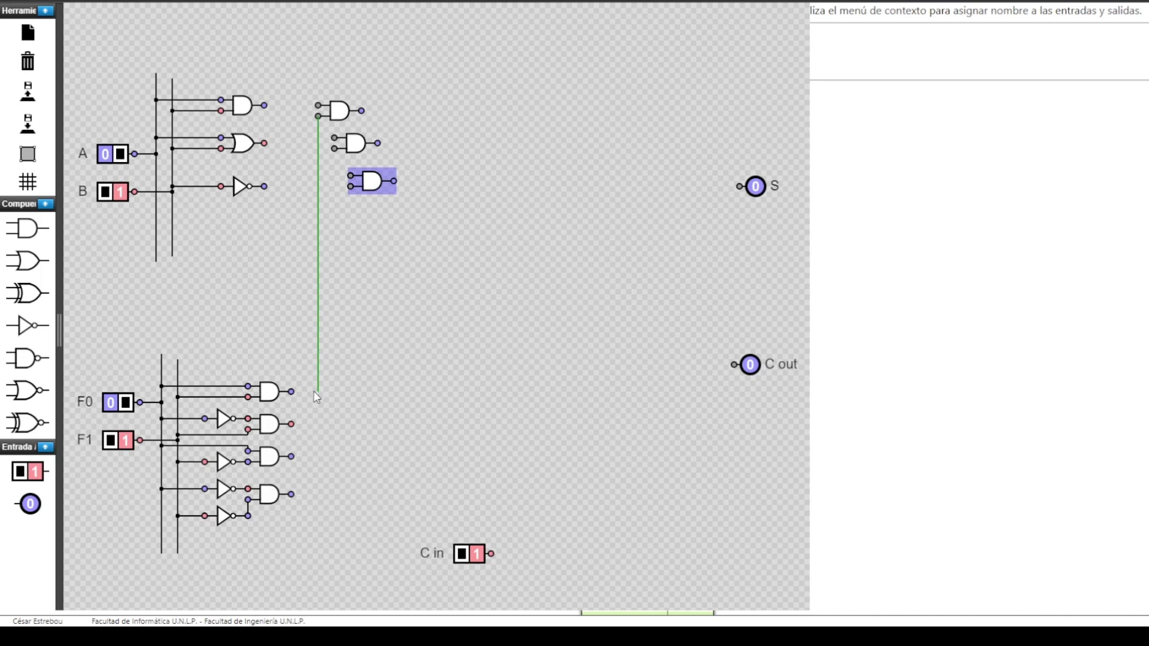
{"action": "left_click_drag", "start_coordinate": [317, 400], "coordinate": [295, 397]}
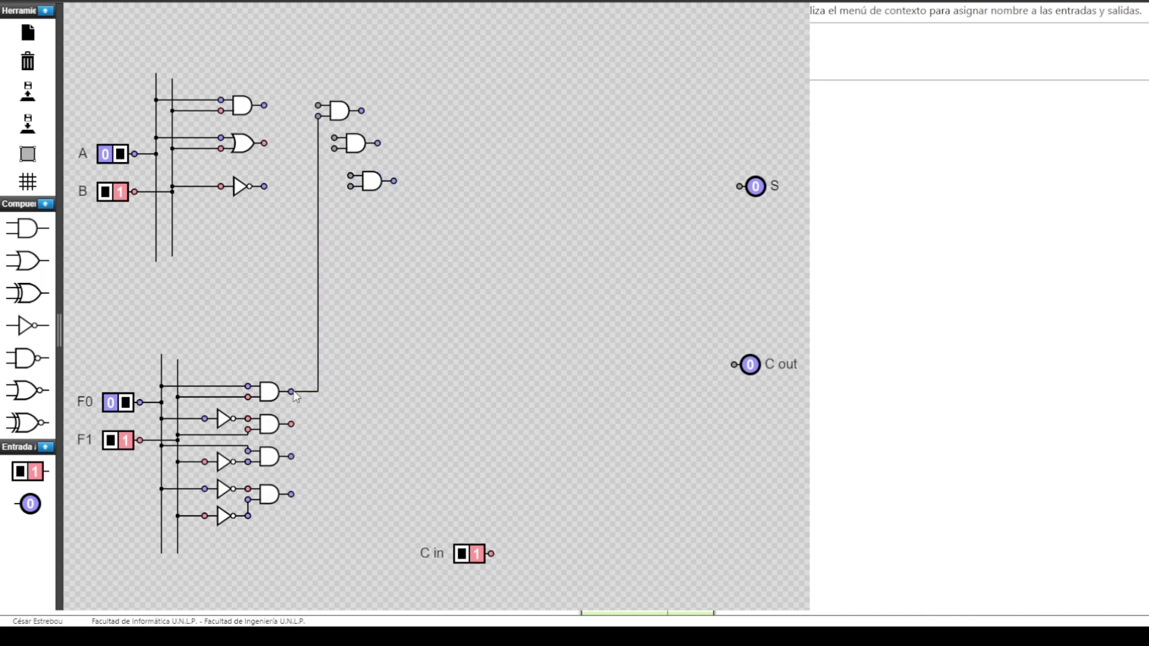
Step: Toggle F0 and F1 to check the wired decoder output, ending with both inputs at 1
{"action": "left_click", "coordinate": [107, 407]}
{"action": "left_click", "coordinate": [117, 441]}
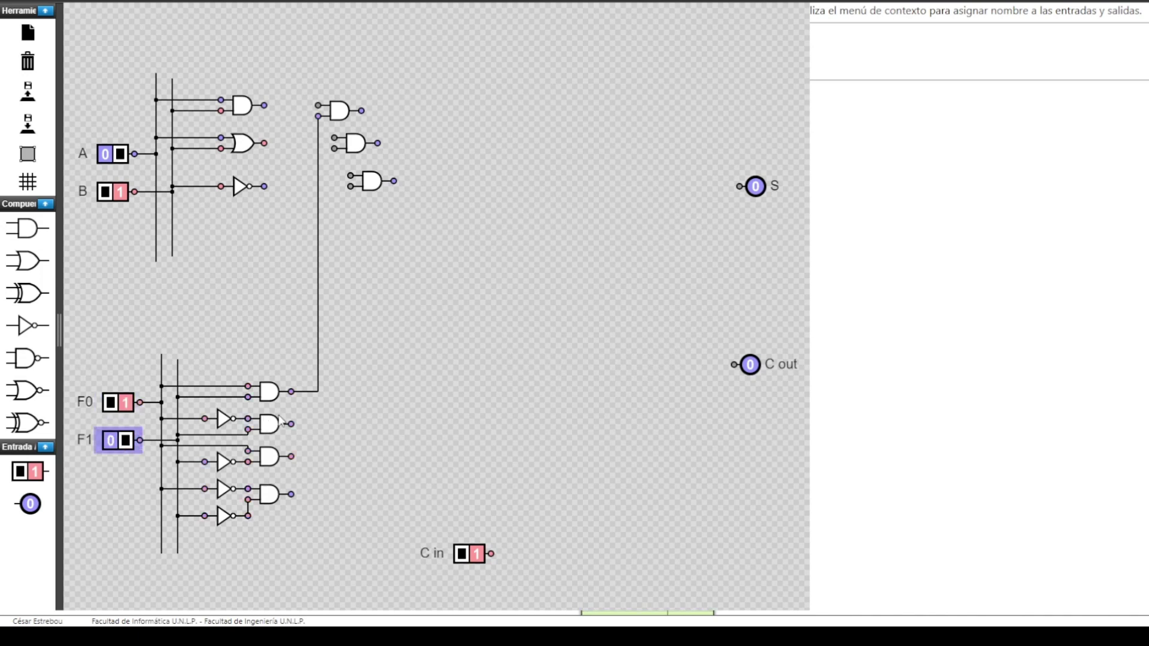
{"action": "left_click", "coordinate": [113, 408]}
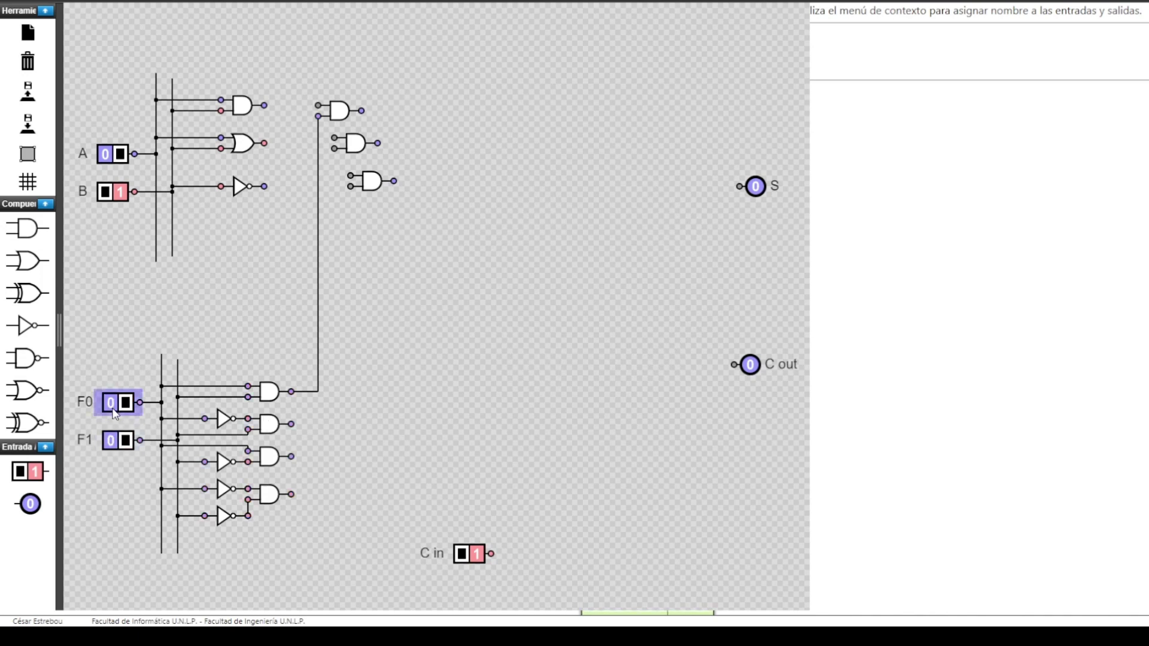
{"action": "left_click", "coordinate": [113, 409]}
{"action": "left_click", "coordinate": [117, 442]}
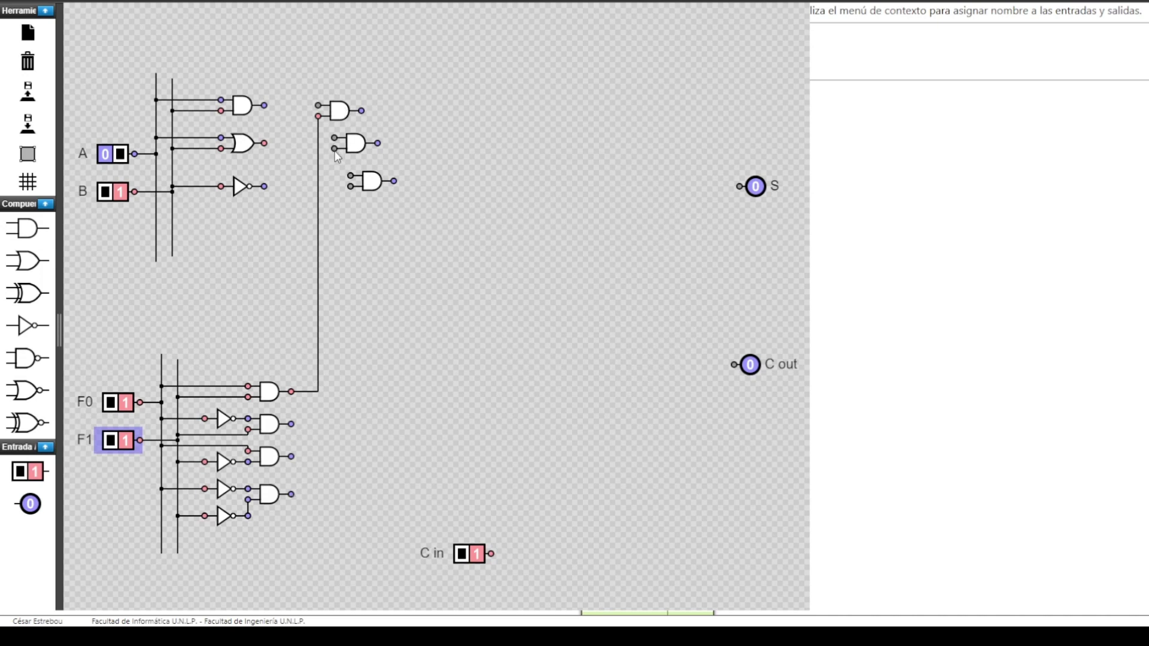
Step: Wire the second and third decoder outputs to the remaining lower inputs of the staggered gates, and the AND, OR and NOT outputs to the upper inputs
{"action": "mouse_move", "coordinate": [334, 149]}
{"action": "left_mouse_down"}
{"action": "mouse_move", "coordinate": [340, 423]}
{"action": "mouse_move", "coordinate": [291, 424]}
{"action": "left_mouse_up"}
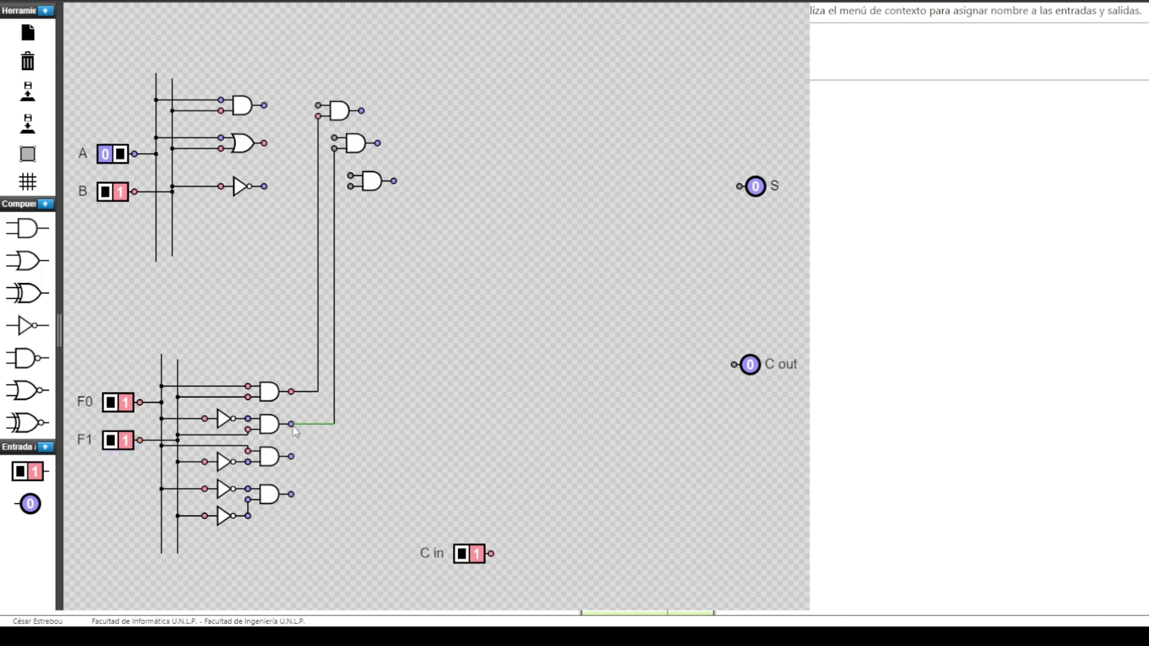
{"action": "mouse_move", "coordinate": [350, 186]}
{"action": "left_mouse_down"}
{"action": "mouse_move", "coordinate": [344, 450]}
{"action": "mouse_move", "coordinate": [292, 457]}
{"action": "left_mouse_up"}
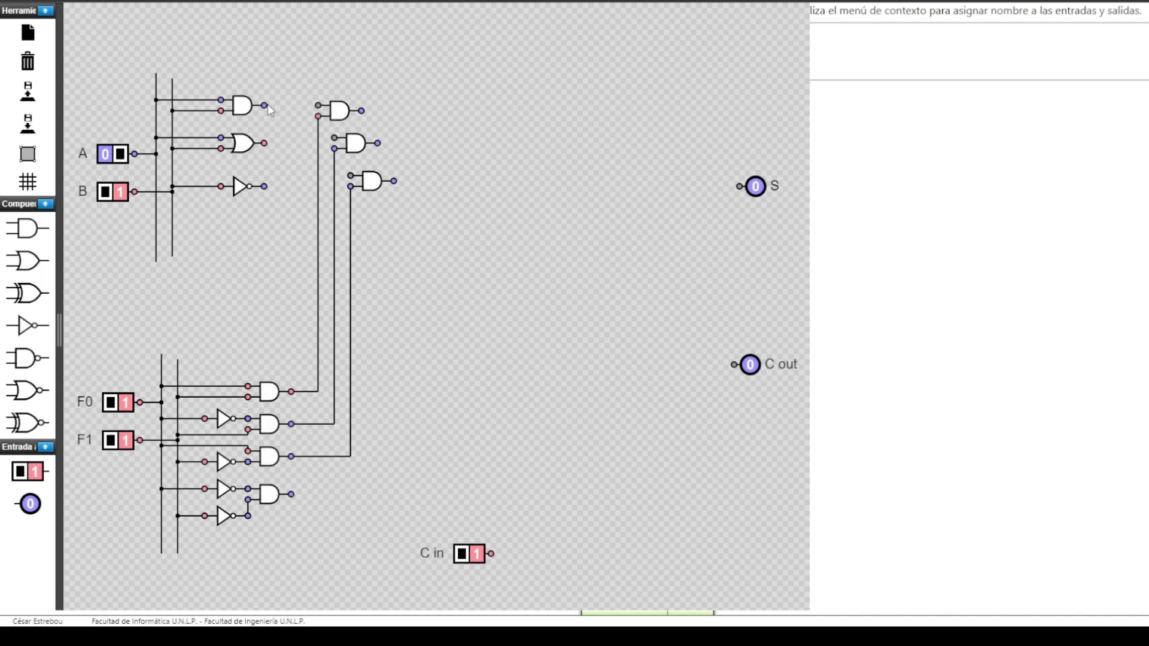
{"action": "left_click_drag", "start_coordinate": [264, 106], "coordinate": [317, 106]}
{"action": "left_click_drag", "start_coordinate": [299, 143], "coordinate": [313, 145]}
{"action": "left_click_drag", "start_coordinate": [311, 142], "coordinate": [334, 138]}
{"action": "left_click_drag", "start_coordinate": [278, 187], "coordinate": [350, 176]}
Step: Place an OR gate right of the staggered AND gates and feed it with the outputs of the first two
{"action": "left_click_drag", "start_coordinate": [27, 266], "coordinate": [426, 113]}
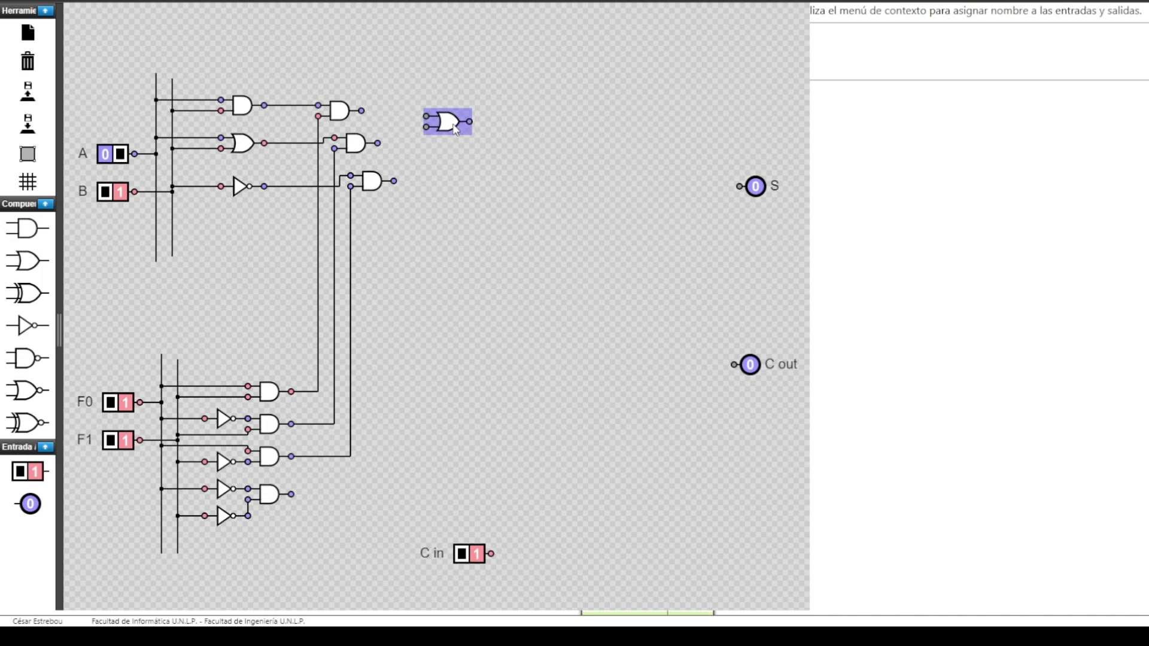
{"action": "left_click_drag", "start_coordinate": [450, 123], "coordinate": [456, 123]}
{"action": "left_click_drag", "start_coordinate": [377, 116], "coordinate": [432, 116]}
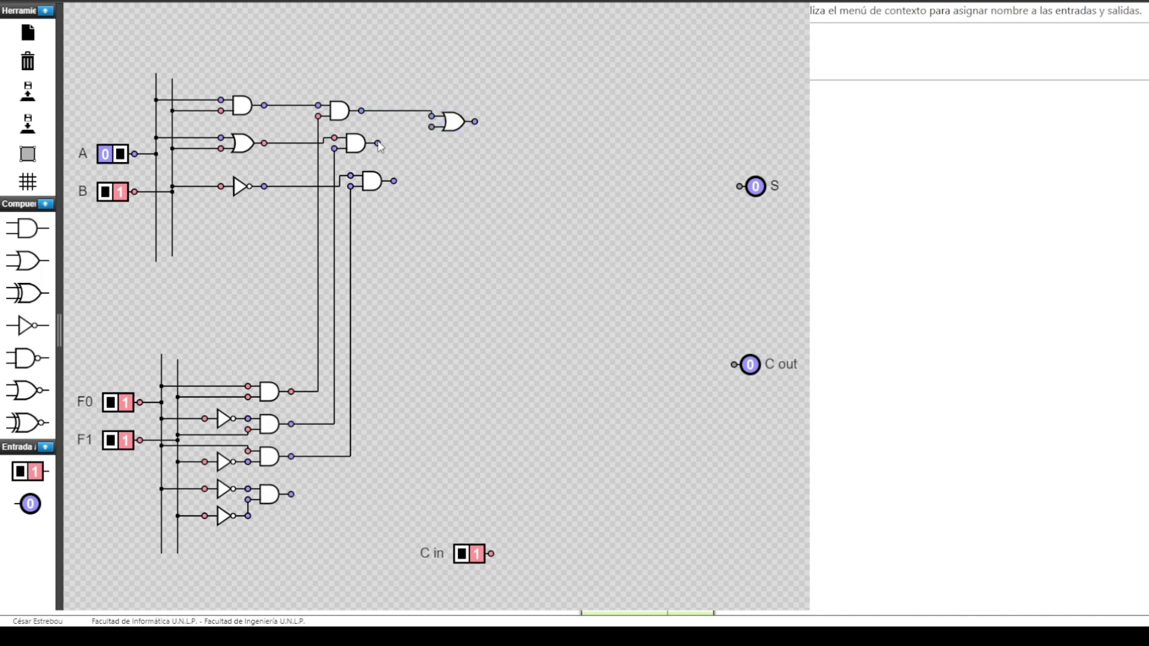
{"action": "left_click_drag", "start_coordinate": [378, 143], "coordinate": [431, 126]}
Step: Add a second OR gate combining the third staggered AND gate with a new AND gate below, whose upper input comes from the bottom decoder output
{"action": "left_click_drag", "start_coordinate": [43, 260], "coordinate": [465, 190]}
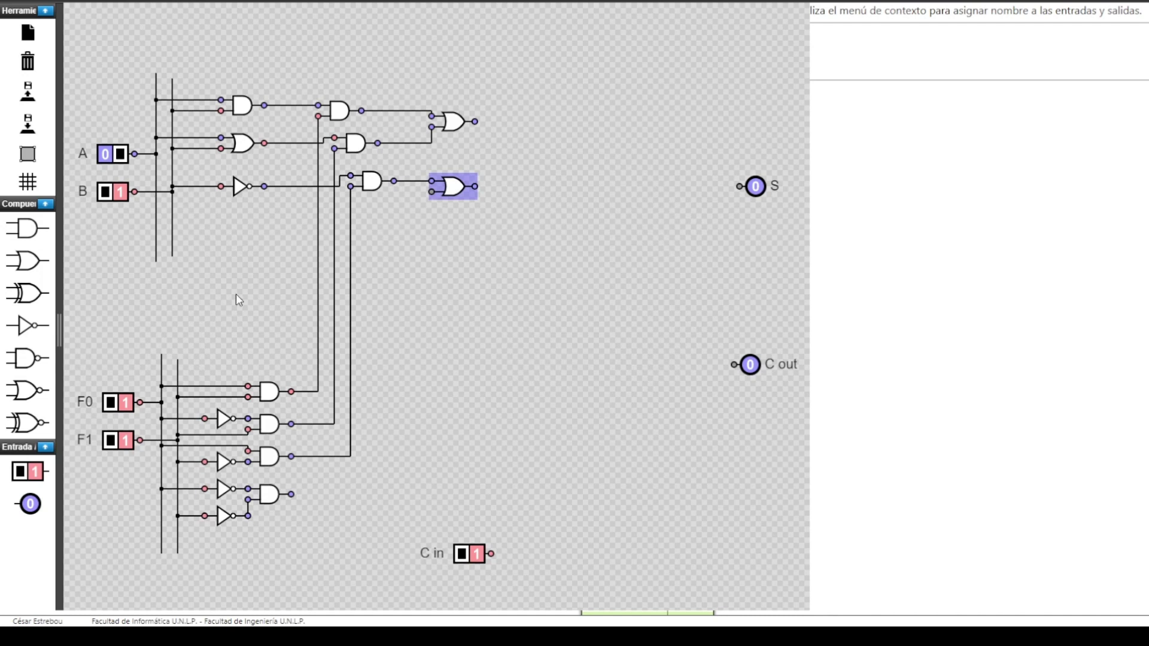
{"action": "left_click_drag", "start_coordinate": [26, 231], "coordinate": [387, 220]}
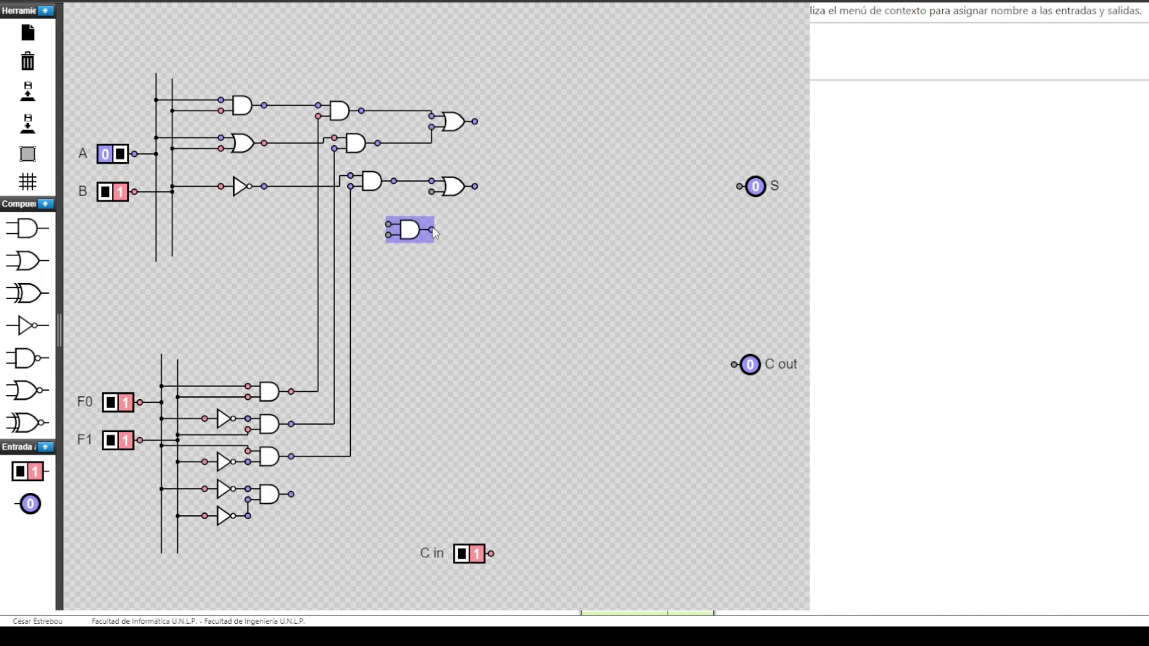
{"action": "left_click_drag", "start_coordinate": [433, 228], "coordinate": [432, 191]}
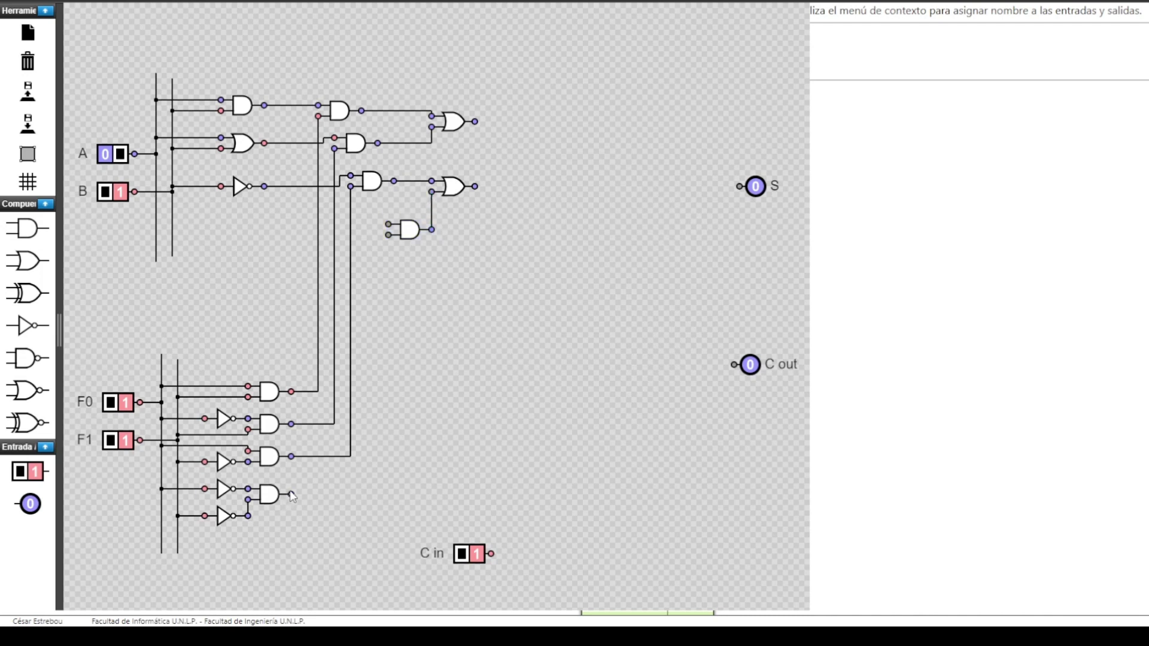
{"action": "left_click_drag", "start_coordinate": [291, 495], "coordinate": [358, 277]}
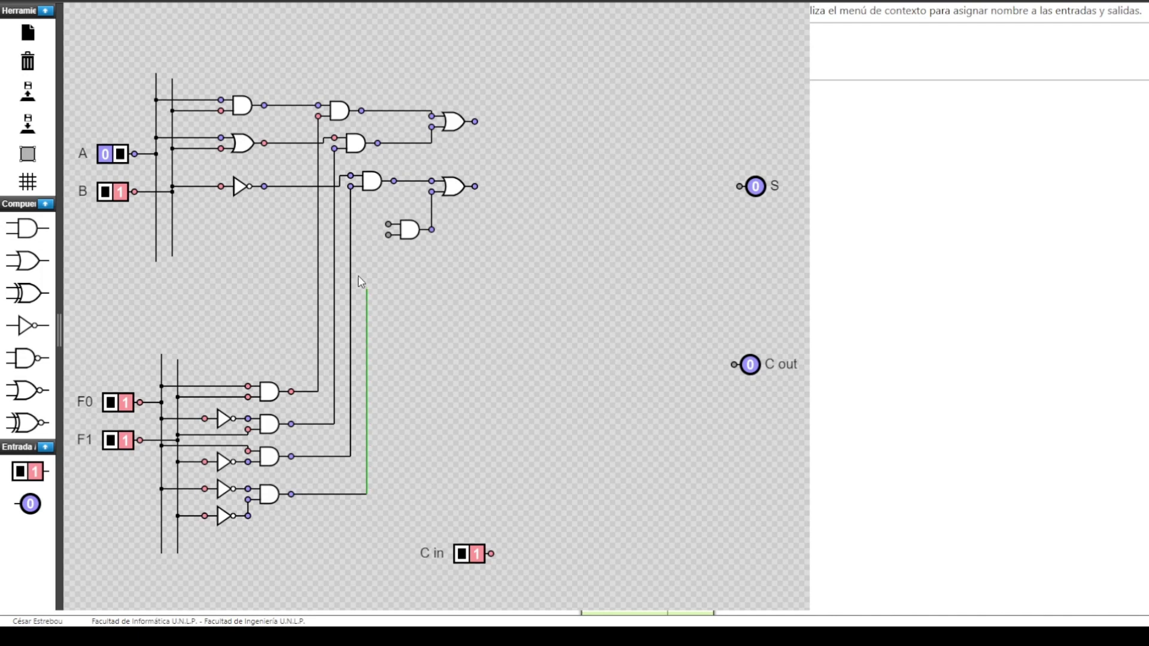
{"action": "left_click_drag", "start_coordinate": [367, 235], "coordinate": [388, 224]}
Step: Place an OR gate combining the outputs of the two existing OR gates, and attach output S to it
{"action": "left_click_drag", "start_coordinate": [38, 262], "coordinate": [517, 143]}
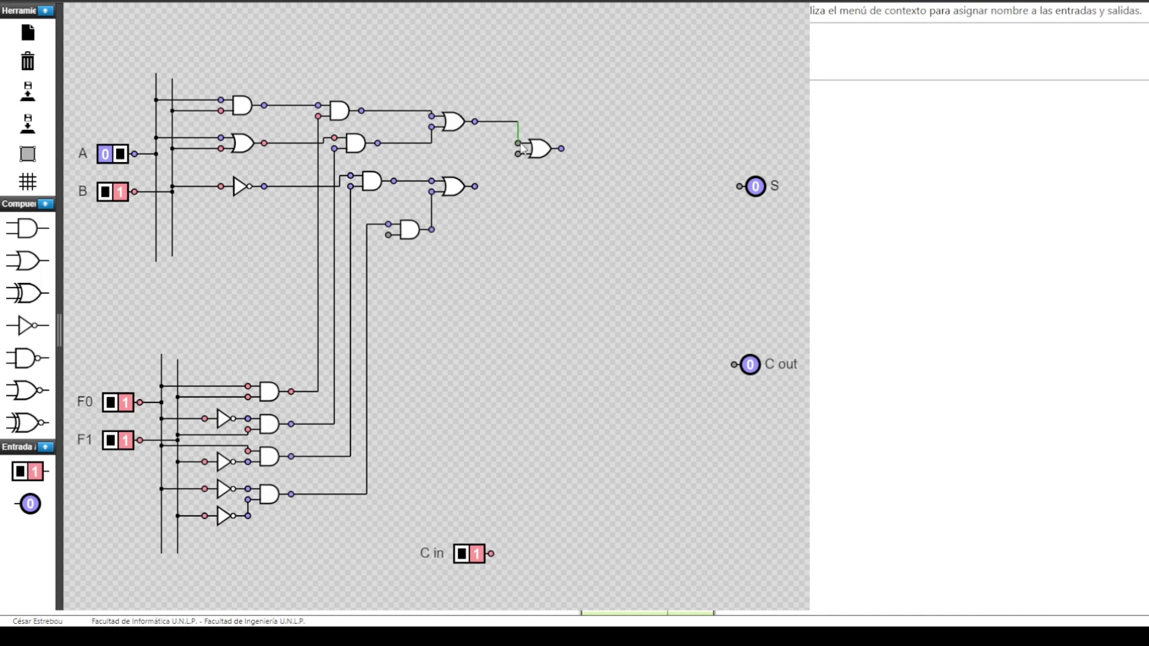
{"action": "left_click_drag", "start_coordinate": [477, 186], "coordinate": [518, 159]}
{"action": "left_click_drag", "start_coordinate": [762, 190], "coordinate": [584, 151]}
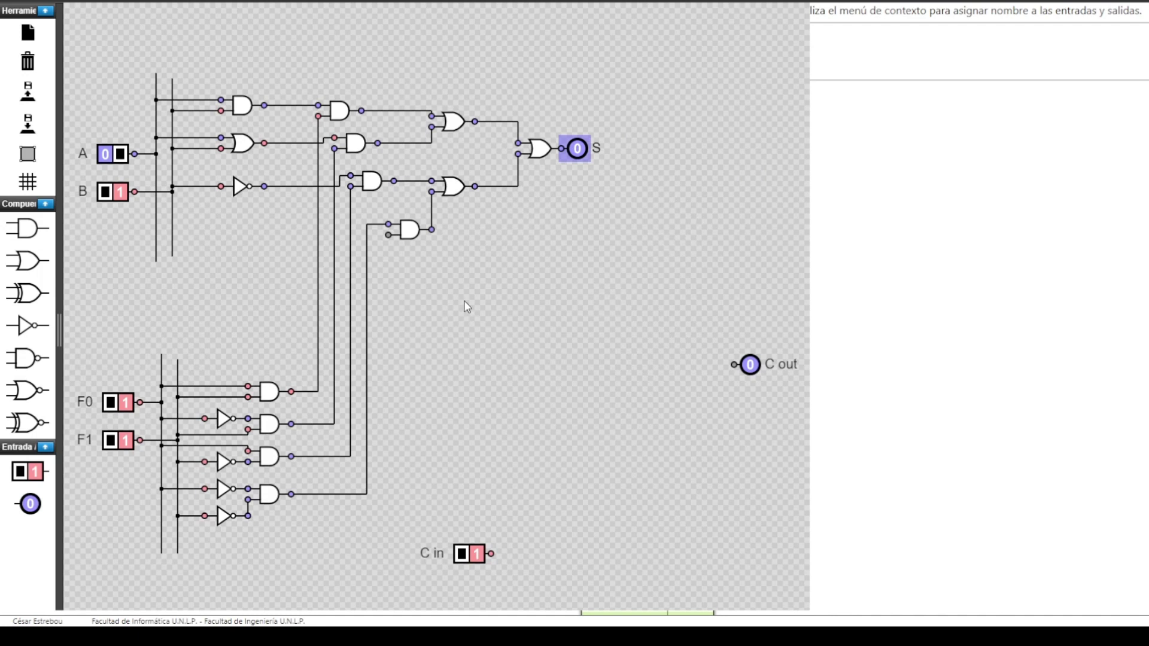
Step: Toggle A and B, then F0 and F1, to check output S, ending with A and F1 at 0 and B and F0 at 1
{"action": "left_click", "coordinate": [108, 157]}
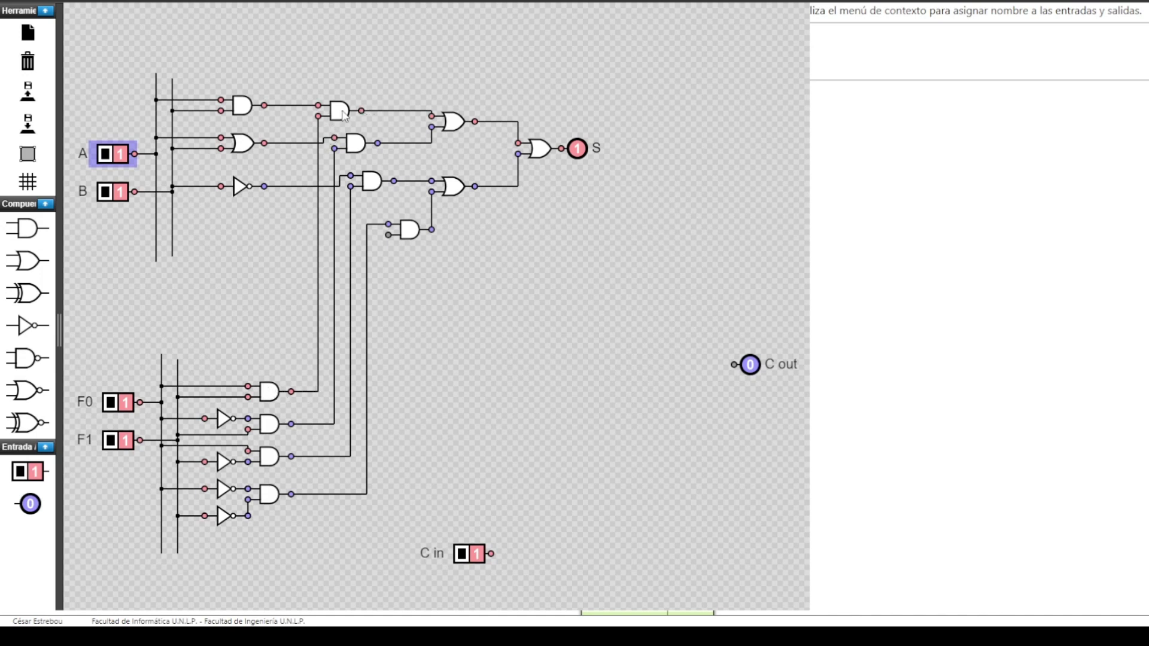
{"action": "left_click", "coordinate": [114, 191]}
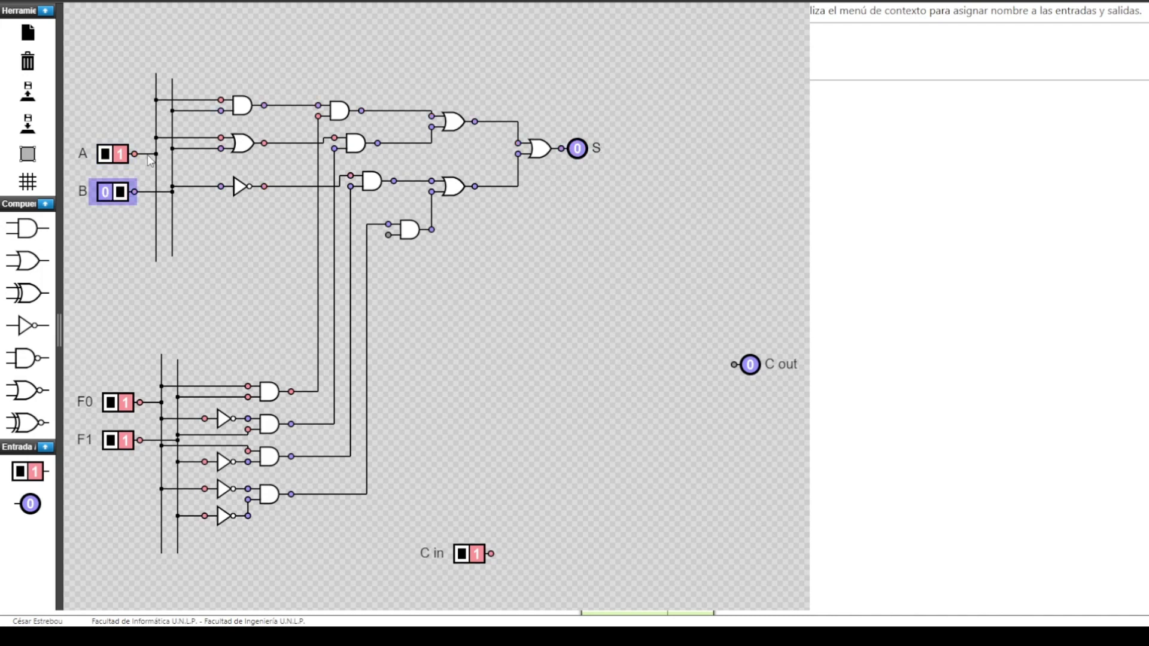
{"action": "left_click", "coordinate": [116, 155]}
{"action": "left_click", "coordinate": [113, 192]}
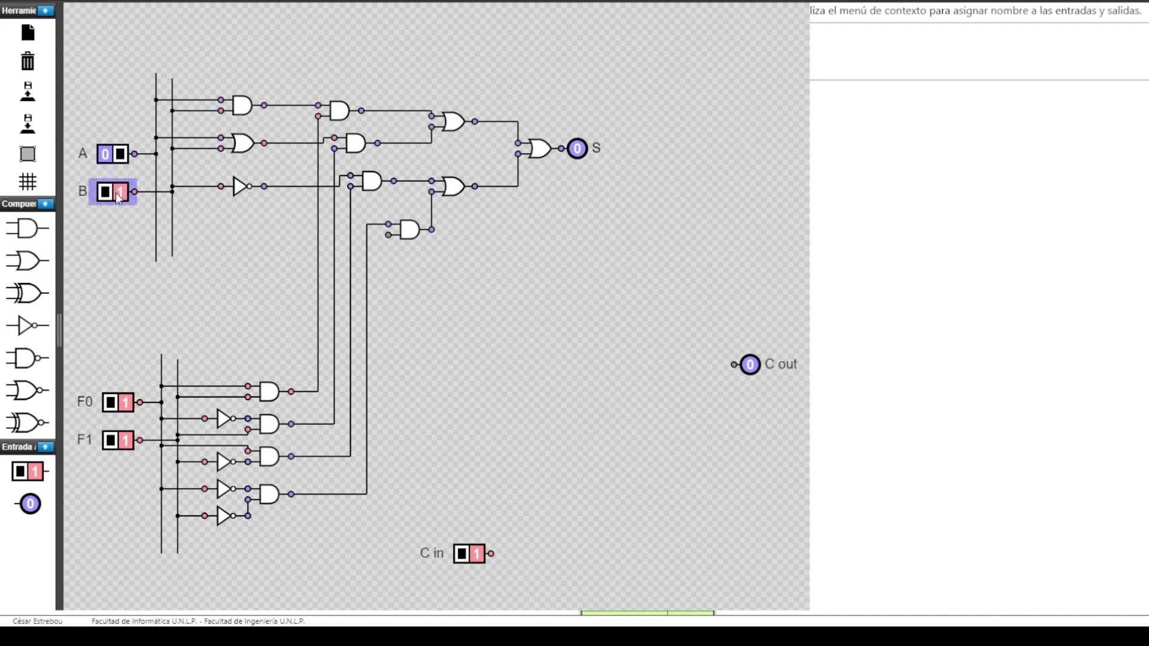
{"action": "left_click", "coordinate": [105, 155]}
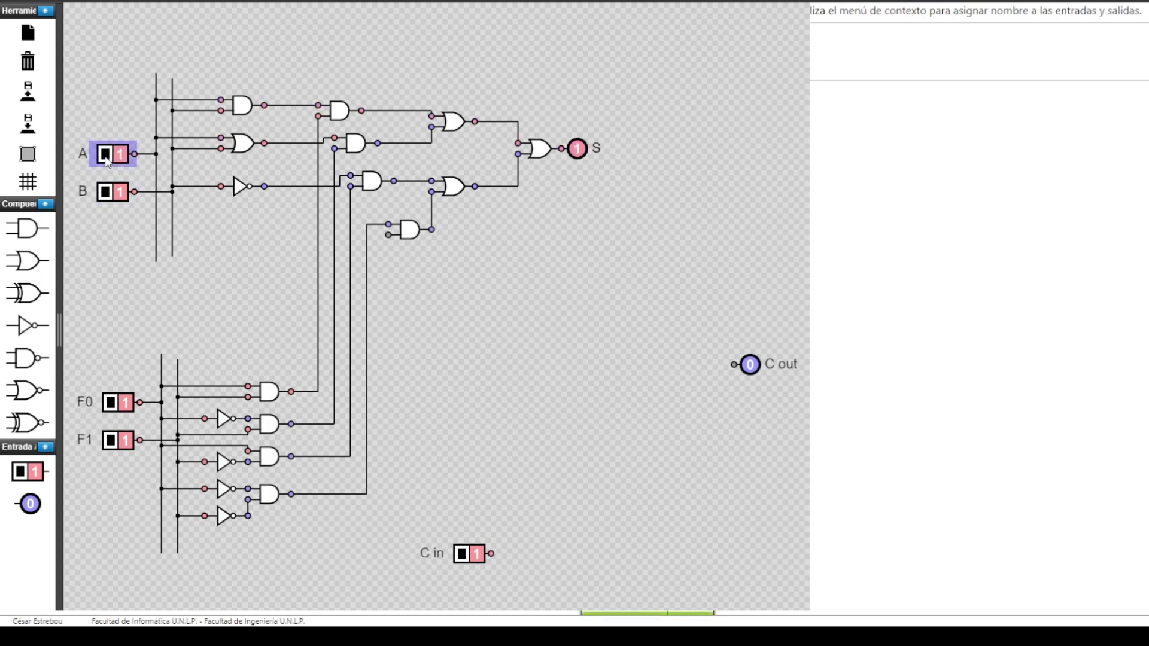
{"action": "left_click", "coordinate": [106, 157]}
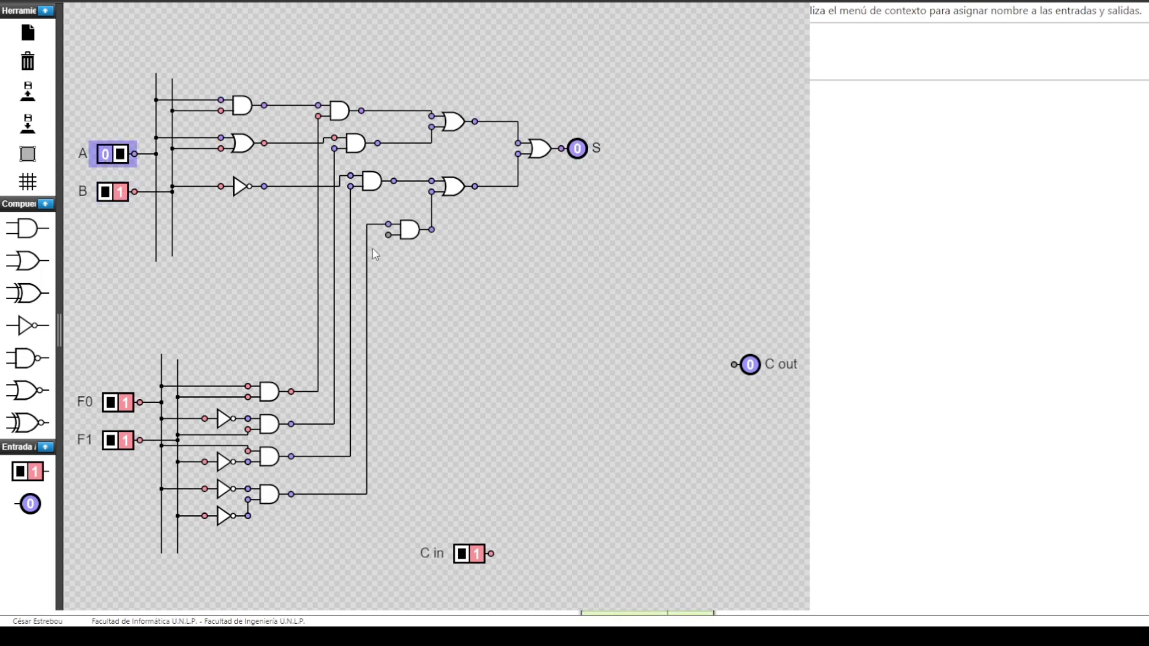
{"action": "left_click", "coordinate": [111, 405]}
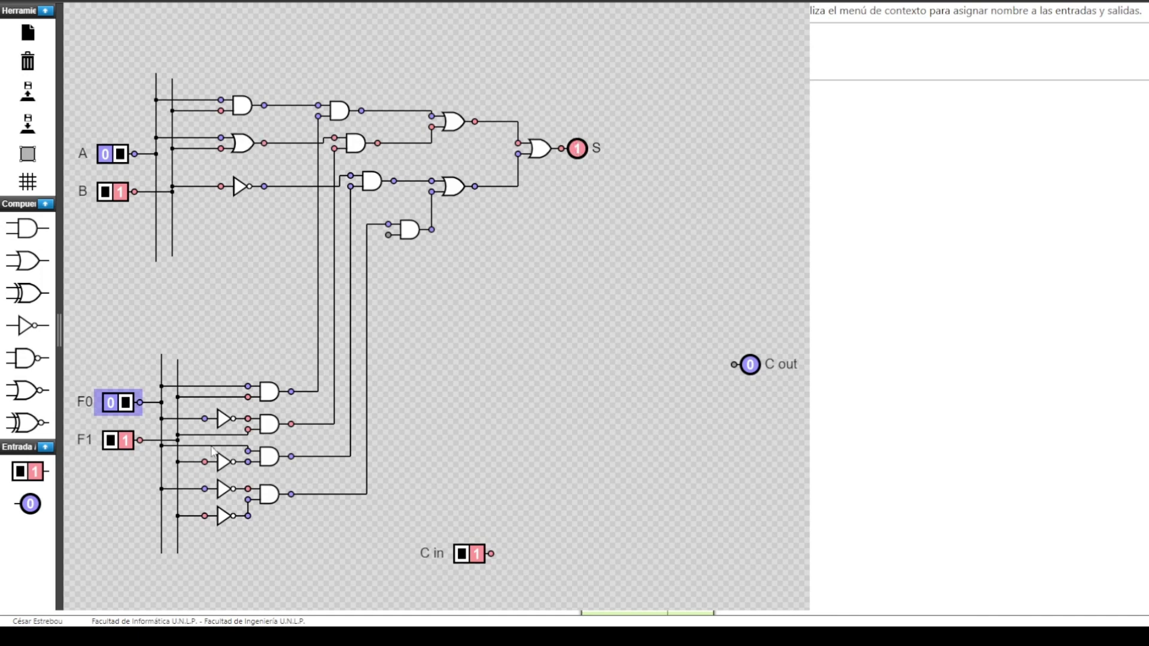
{"action": "left_click", "coordinate": [111, 409]}
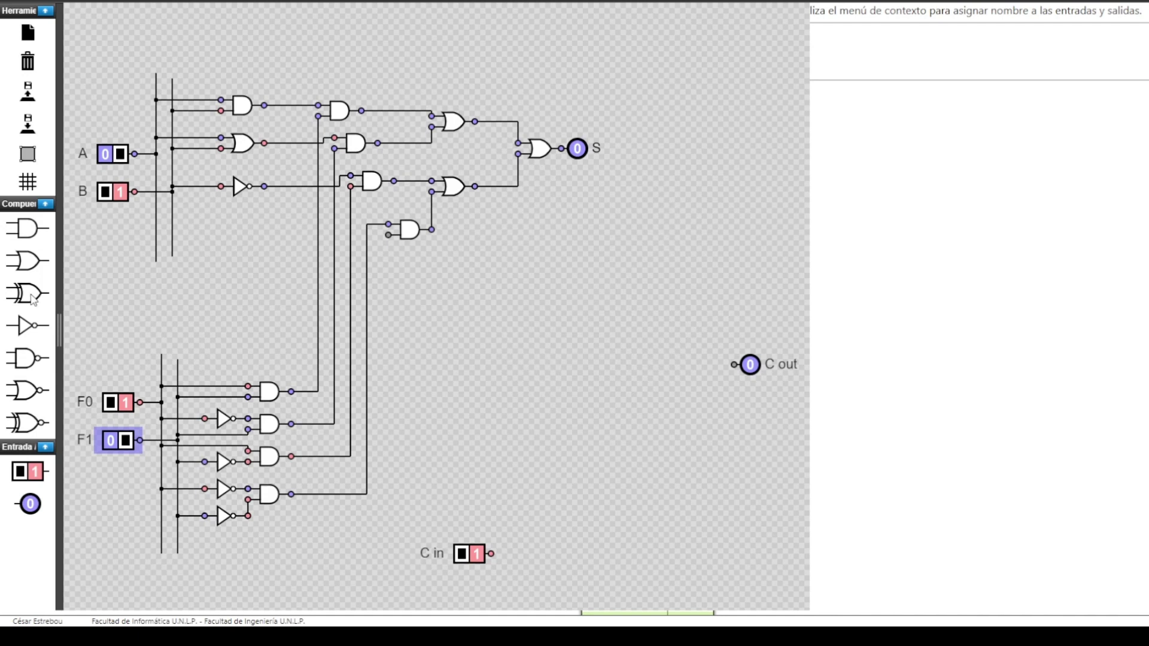
Step: Place two XOR-over-AND gate pairs side by side below the gated logic, with an OR gate right of the second pair
{"action": "left_click_drag", "start_coordinate": [32, 299], "coordinate": [430, 299]}
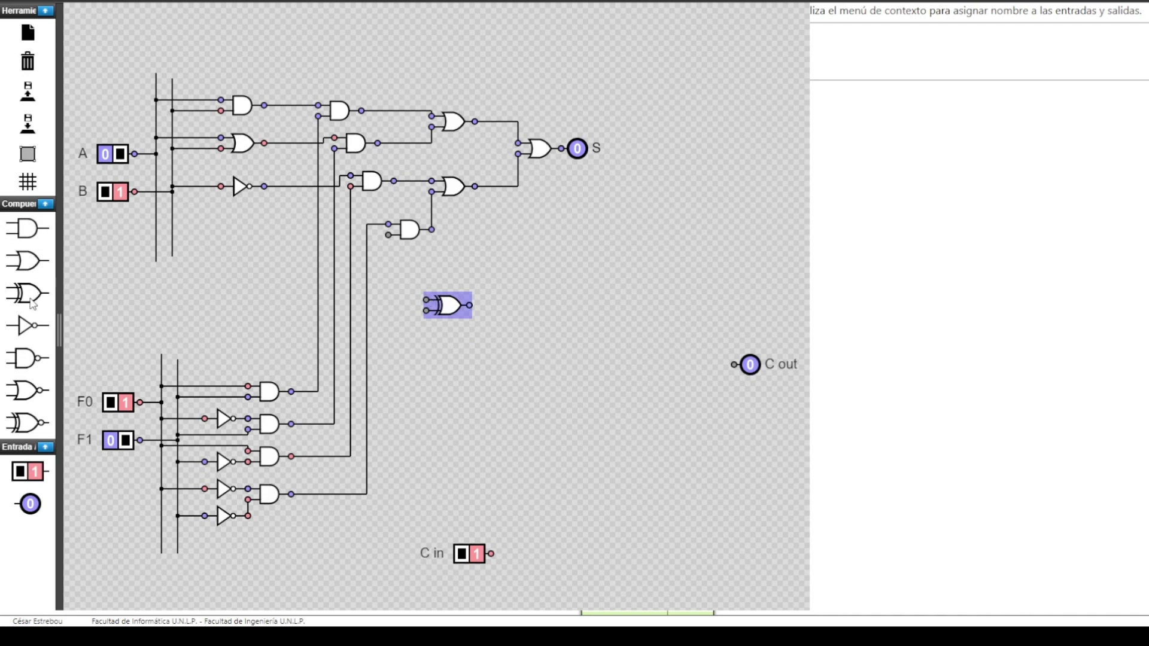
{"action": "left_click_drag", "start_coordinate": [26, 228], "coordinate": [425, 335]}
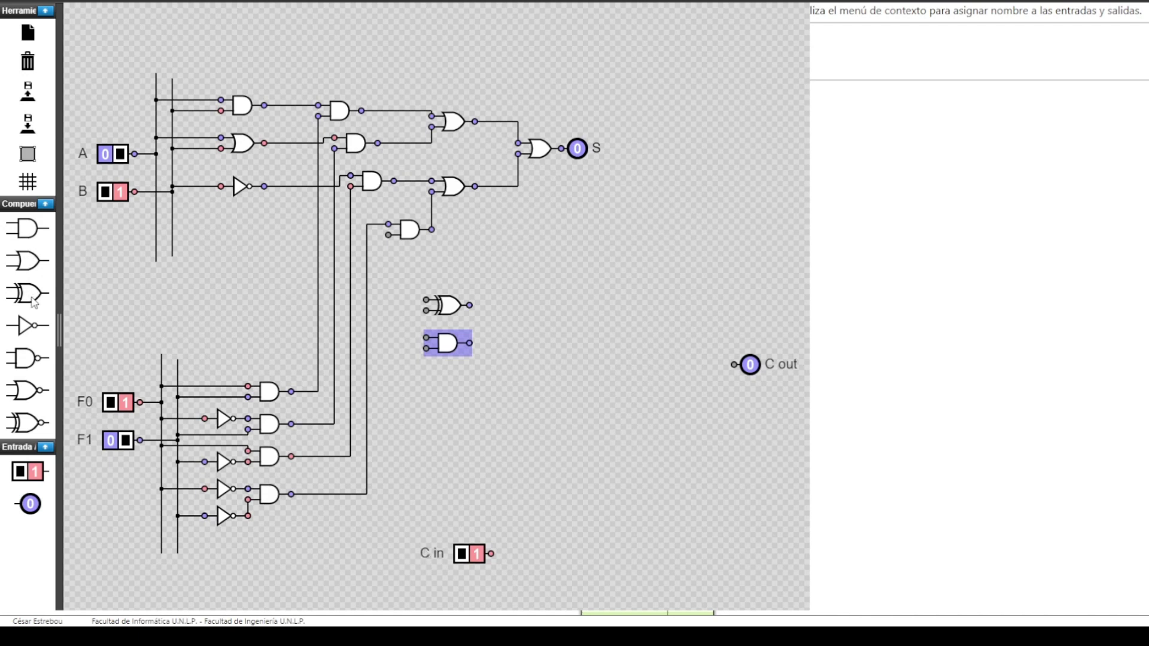
{"action": "left_click_drag", "start_coordinate": [34, 302], "coordinate": [550, 307]}
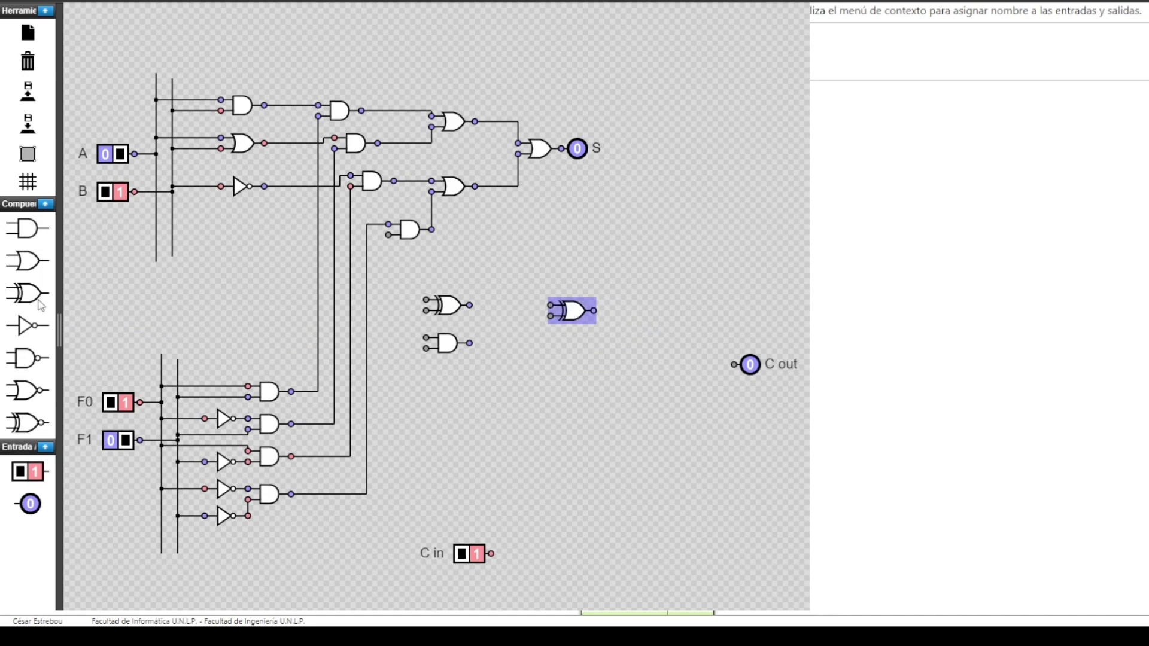
{"action": "left_click_drag", "start_coordinate": [27, 228], "coordinate": [573, 317]}
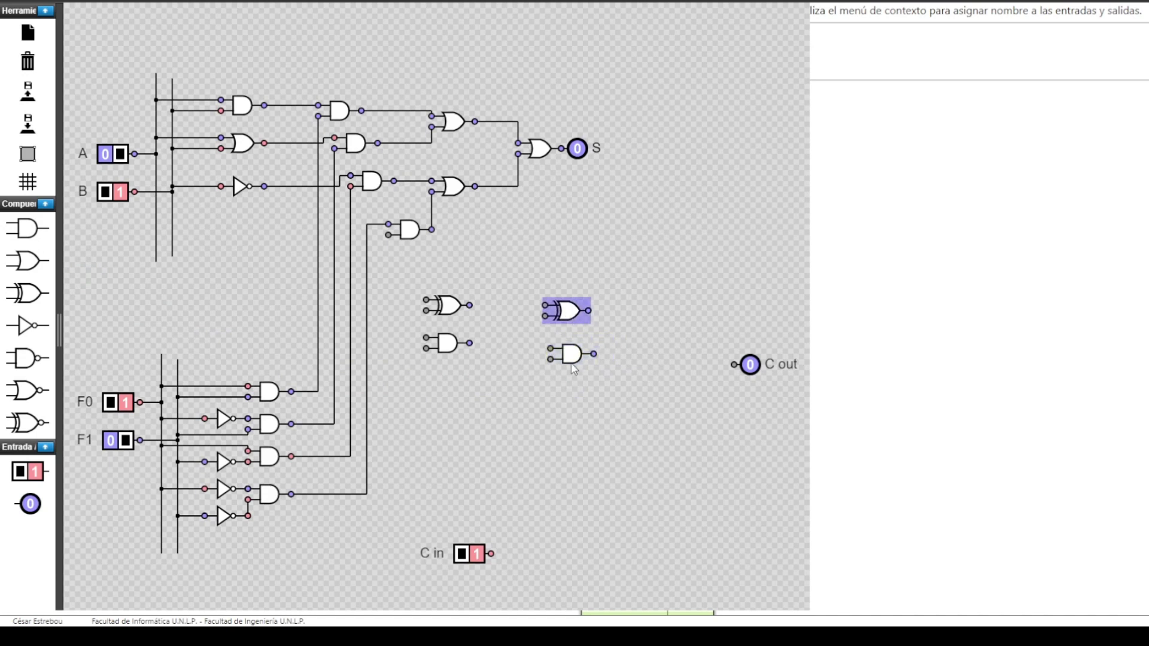
{"action": "left_click_drag", "start_coordinate": [571, 362], "coordinate": [563, 358]}
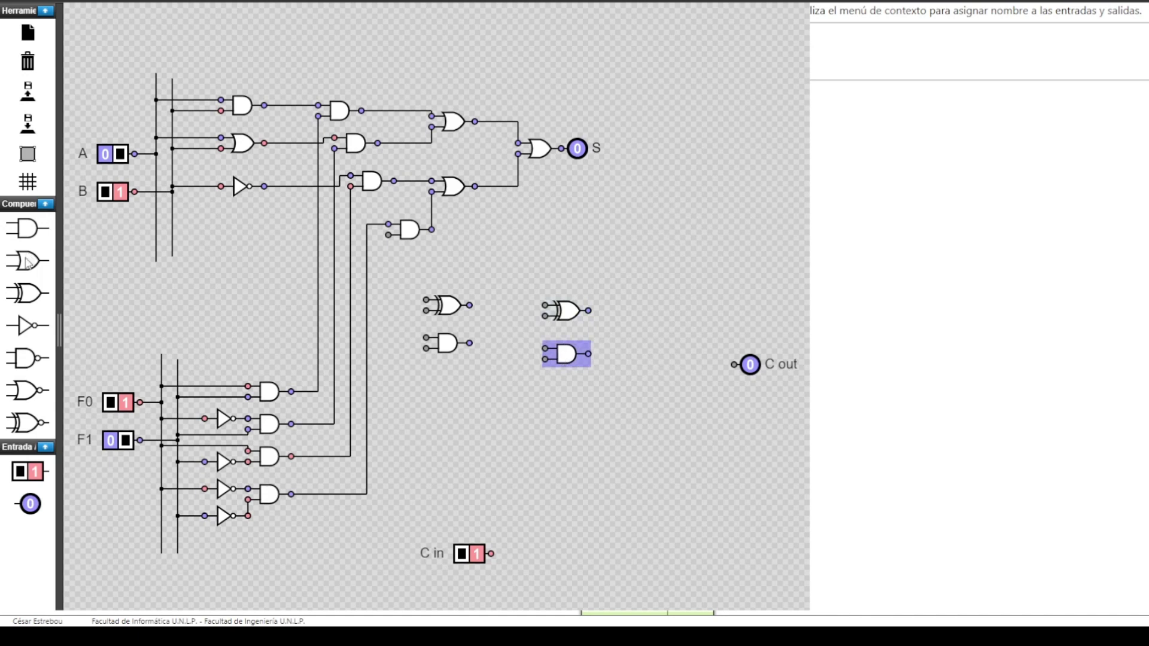
{"action": "left_click_drag", "start_coordinate": [27, 260], "coordinate": [625, 316]}
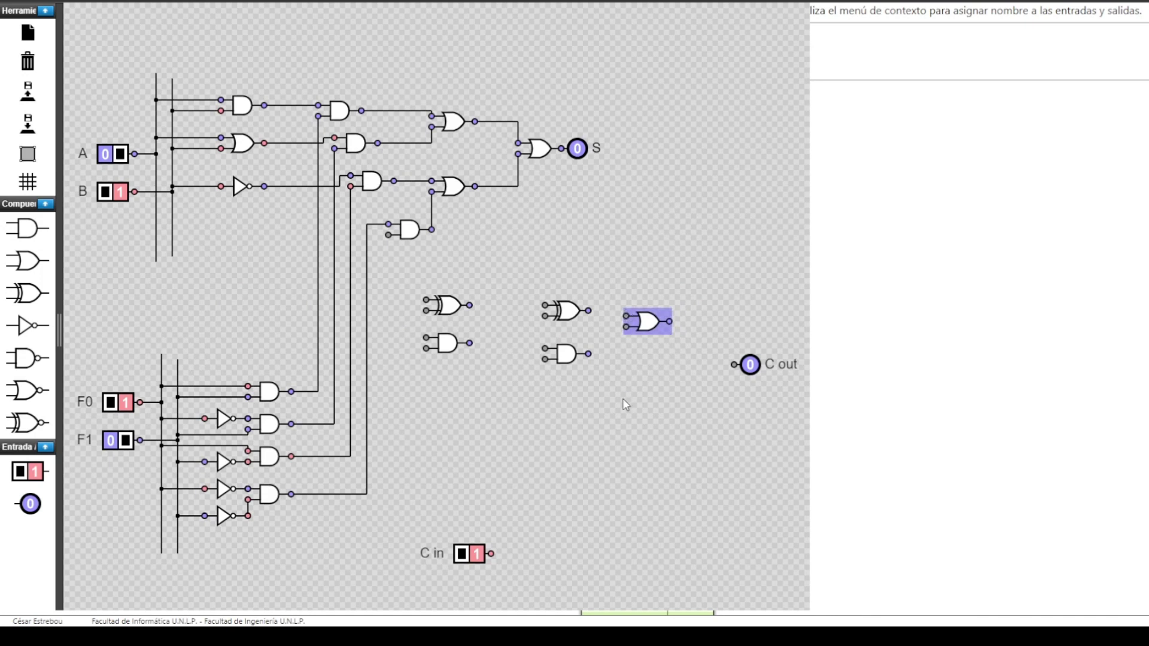
{"action": "left_click", "coordinate": [564, 359]}
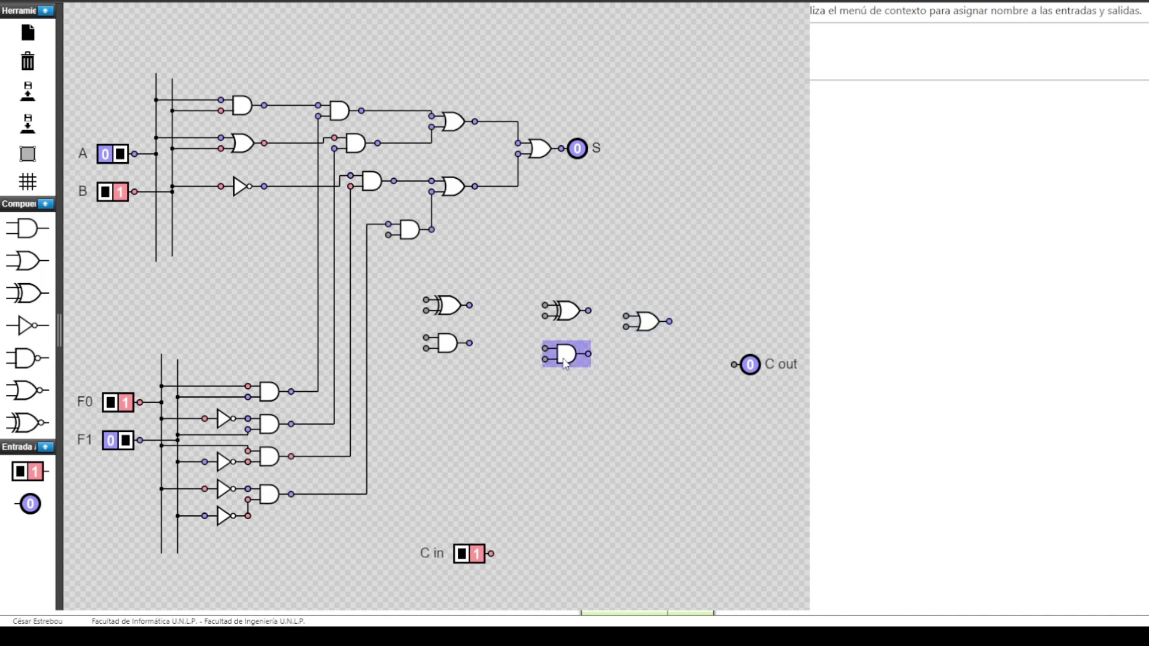
{"action": "left_click_drag", "start_coordinate": [564, 359], "coordinate": [565, 365]}
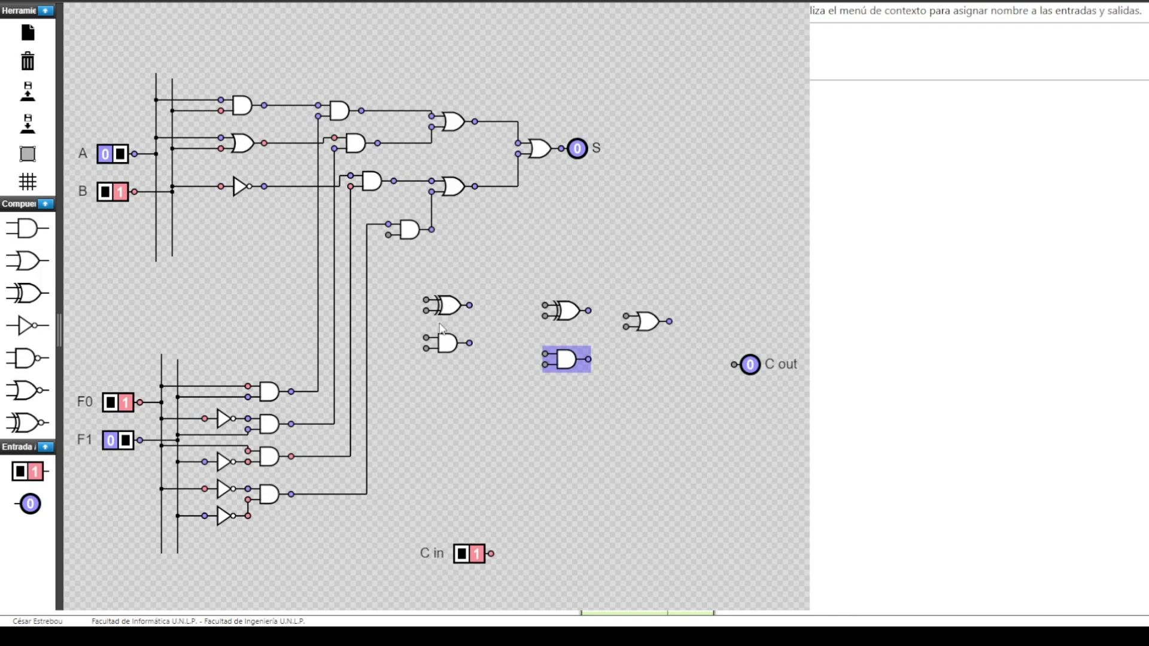
Step: Wire the first XOR gate's upper input to the B line and lower input to the A line, keeping the first AND gate directly below it
{"action": "left_click_drag", "start_coordinate": [476, 560], "coordinate": [417, 566]}
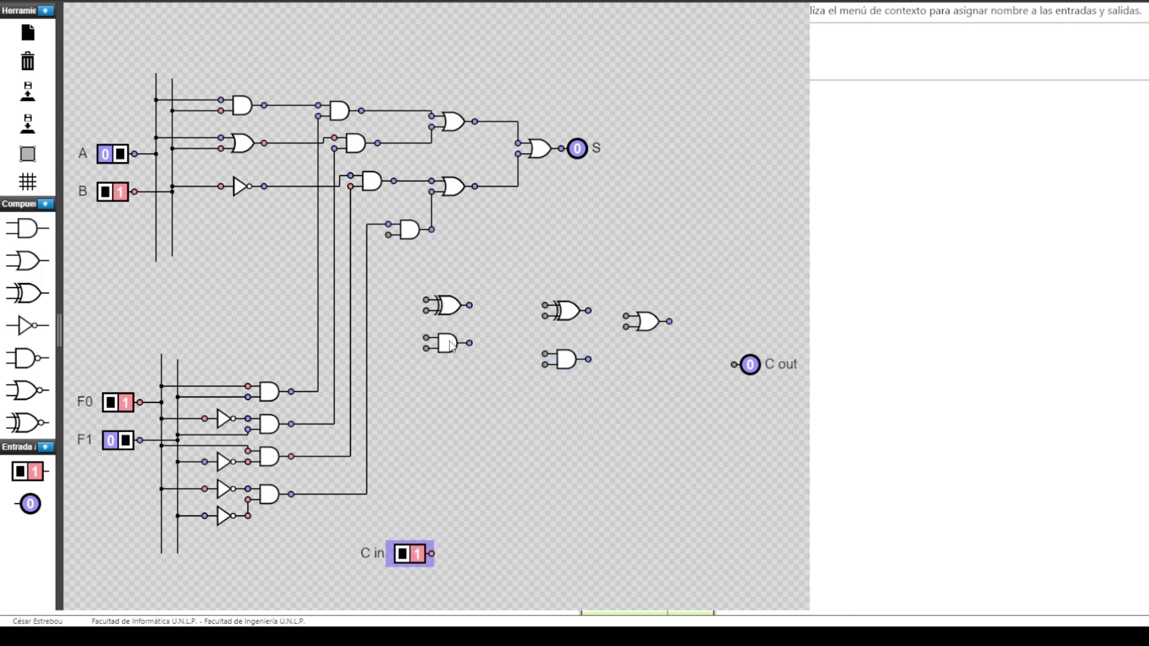
{"action": "left_click_drag", "start_coordinate": [450, 346], "coordinate": [486, 358]}
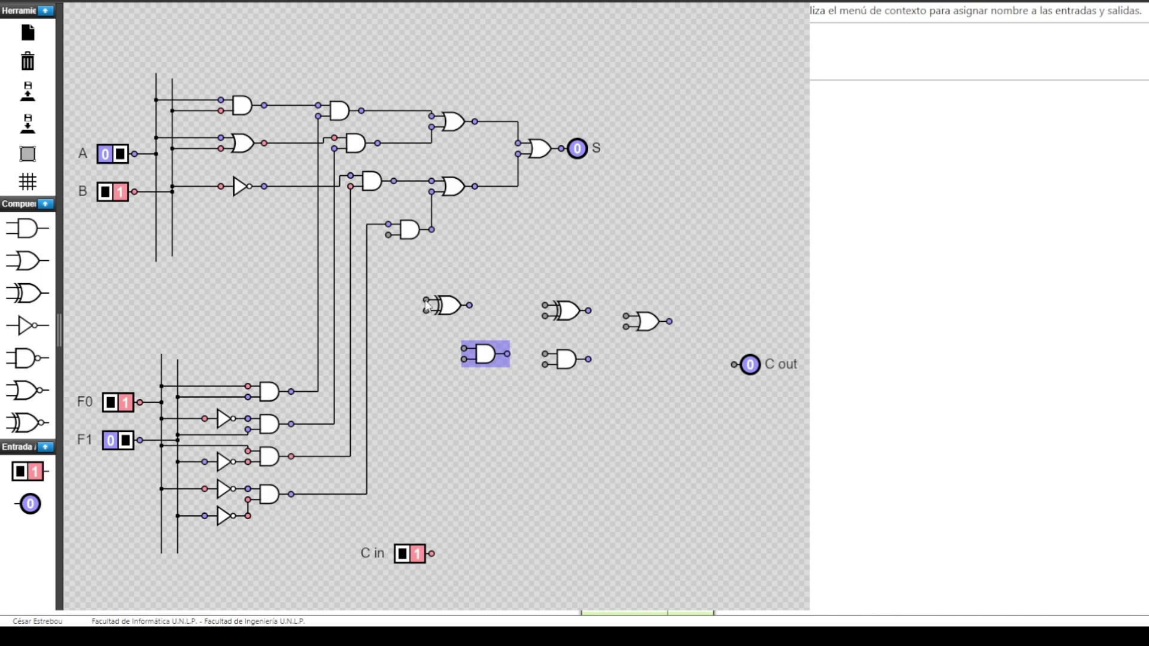
{"action": "left_click_drag", "start_coordinate": [253, 307], "coordinate": [173, 298]}
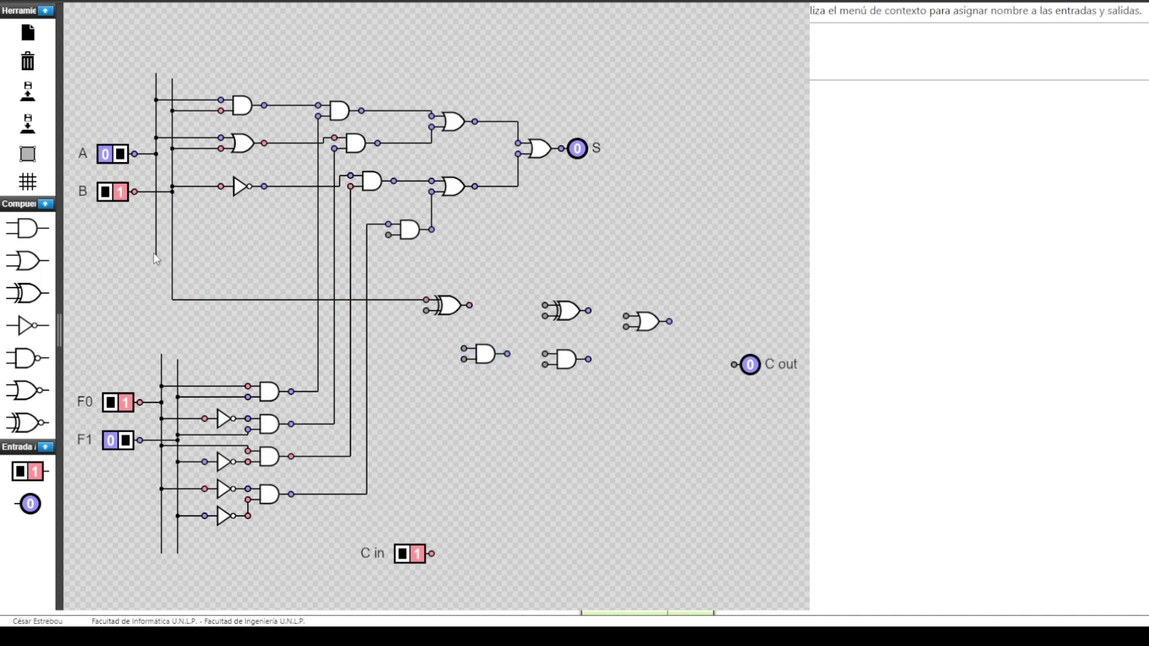
{"action": "left_click_drag", "start_coordinate": [425, 310], "coordinate": [153, 260]}
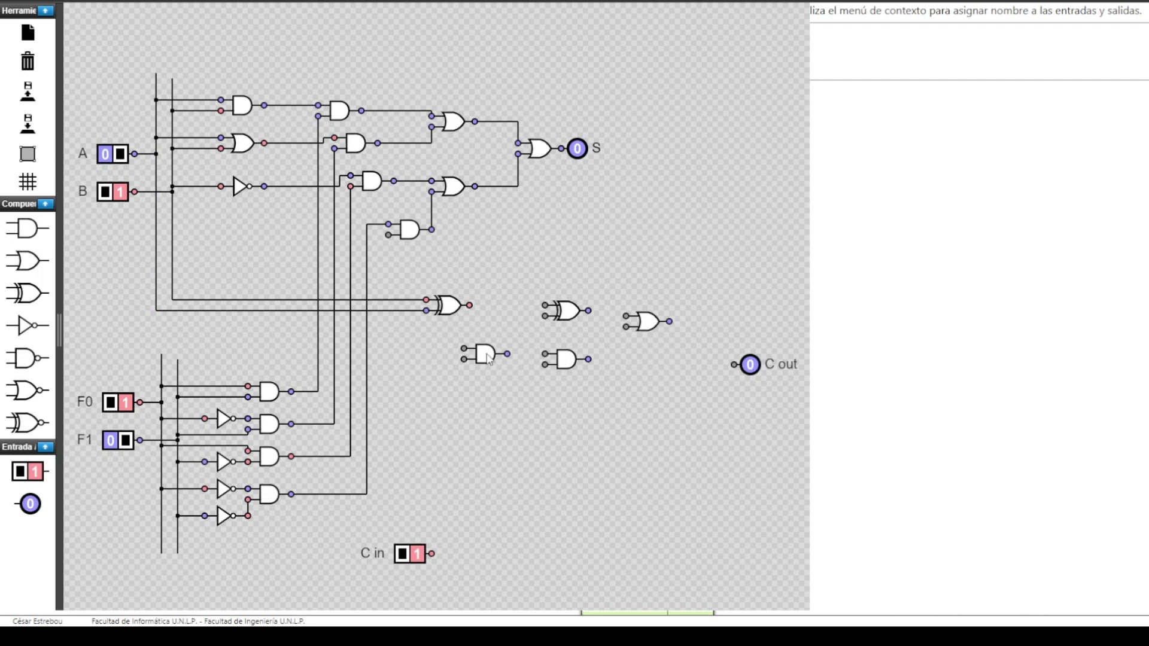
{"action": "left_click_drag", "start_coordinate": [489, 359], "coordinate": [446, 352]}
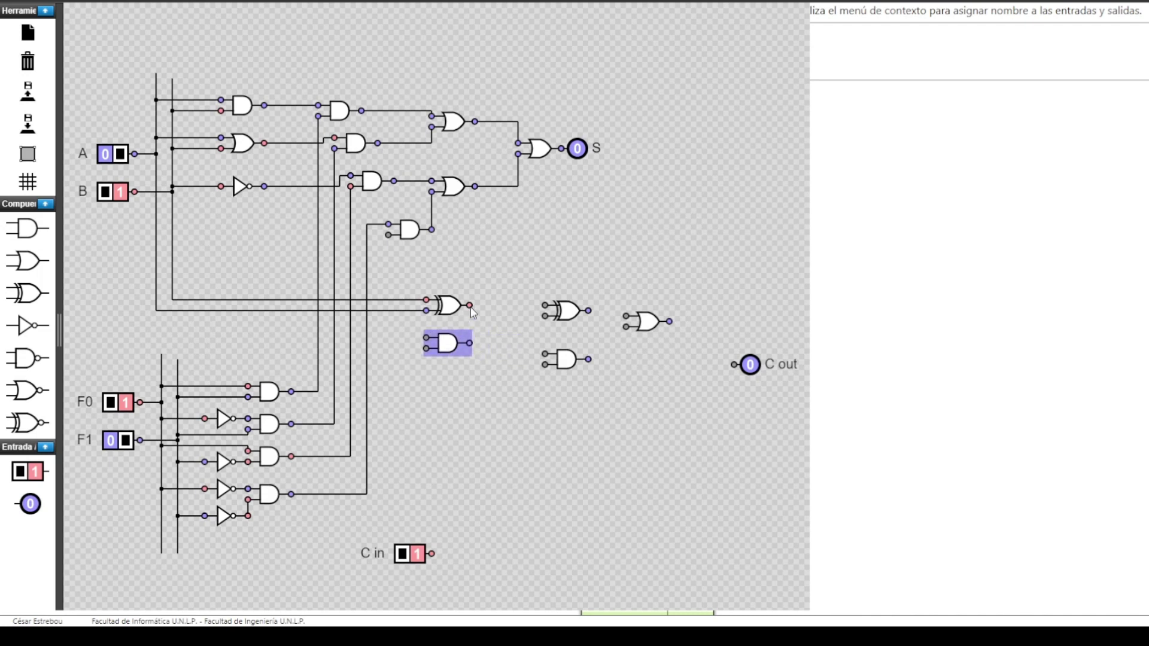
Step: Connect the first XOR output to the second XOR, and feed C in to the second XOR's lower input and the second AND's upper input
{"action": "left_click_drag", "start_coordinate": [508, 308], "coordinate": [545, 308]}
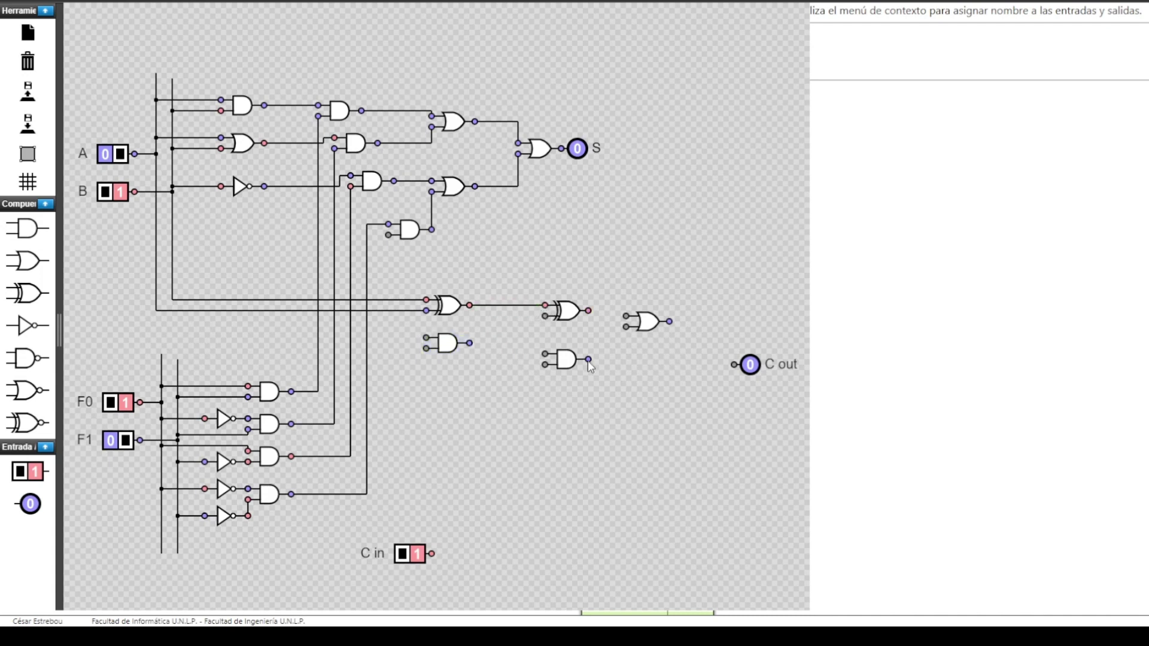
{"action": "left_click_drag", "start_coordinate": [401, 555], "coordinate": [543, 316]}
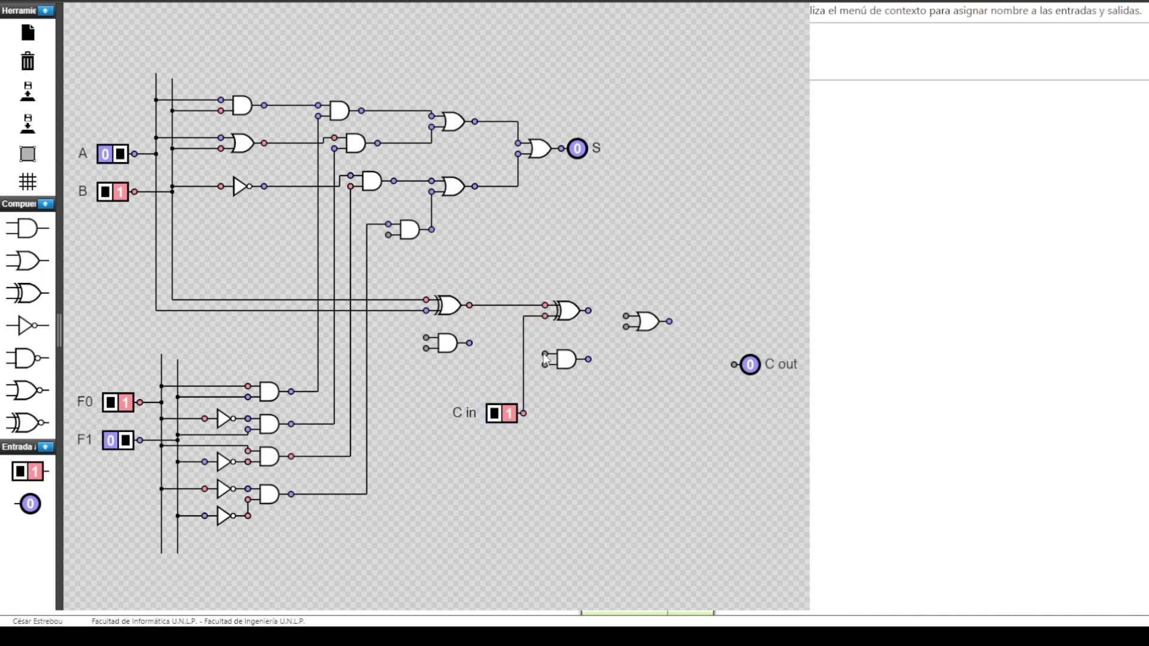
{"action": "left_click_drag", "start_coordinate": [545, 358], "coordinate": [524, 358]}
Step: Branch the B and A wires to the upper and lower inputs of the AND gate below the first XOR
{"action": "left_click", "coordinate": [450, 347]}
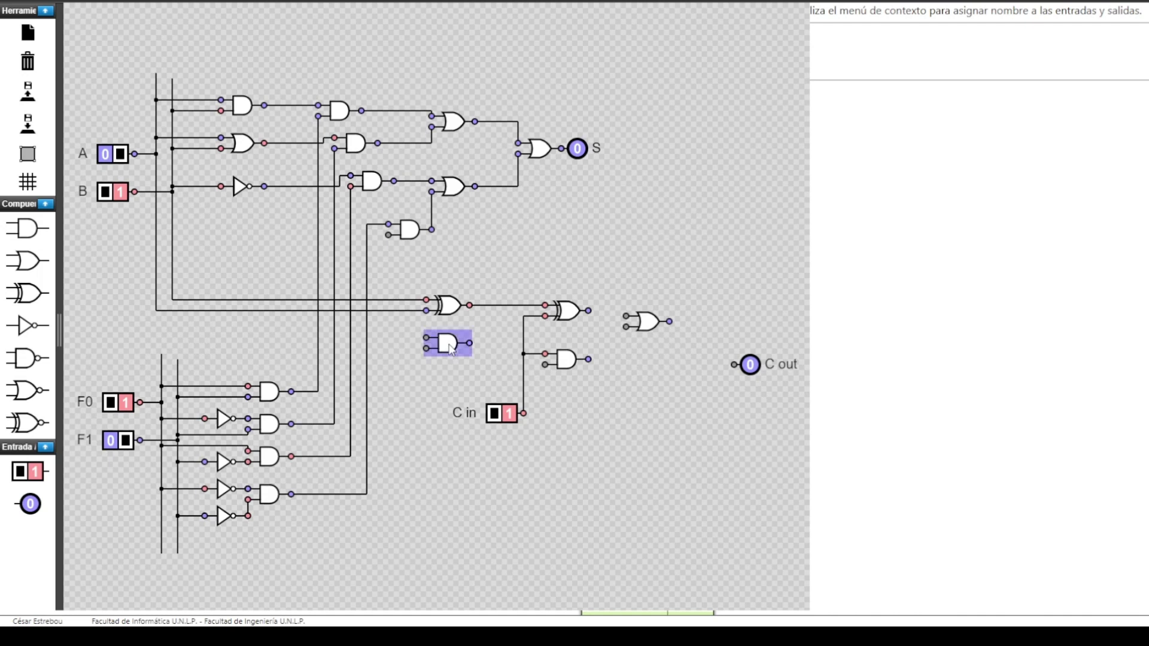
{"action": "left_click", "coordinate": [402, 302]}
{"action": "left_click_drag", "start_coordinate": [407, 336], "coordinate": [425, 338]}
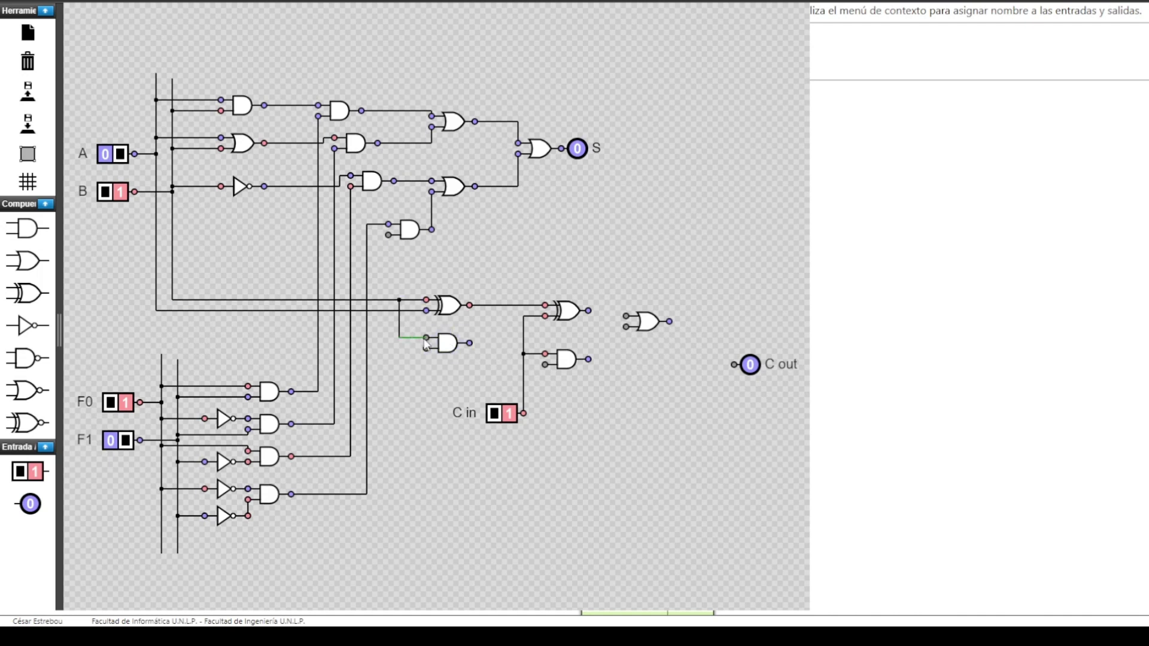
{"action": "left_click", "coordinate": [388, 311]}
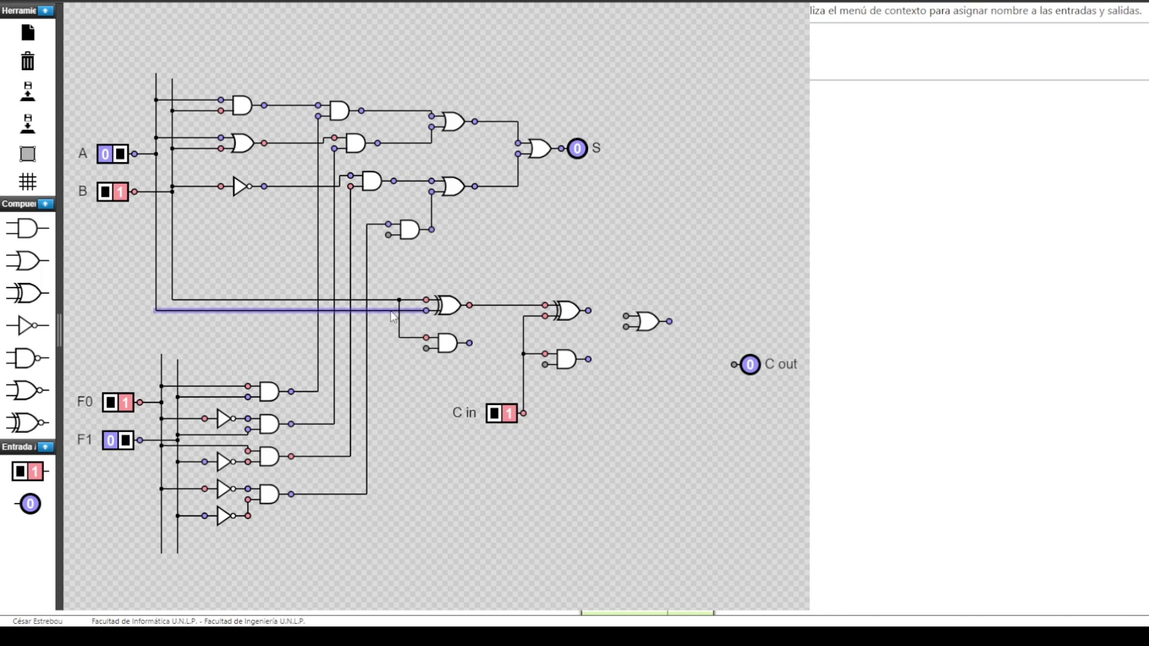
{"action": "left_click_drag", "start_coordinate": [391, 323], "coordinate": [392, 349]}
{"action": "left_click", "coordinate": [396, 351]}
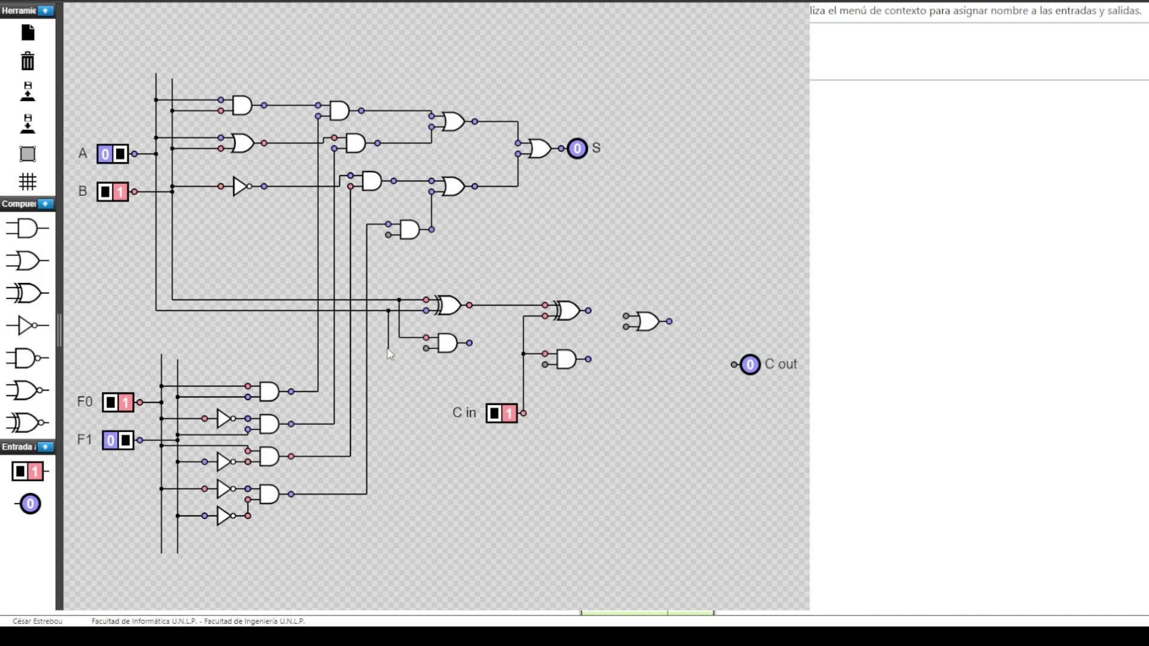
{"action": "left_click", "coordinate": [426, 348]}
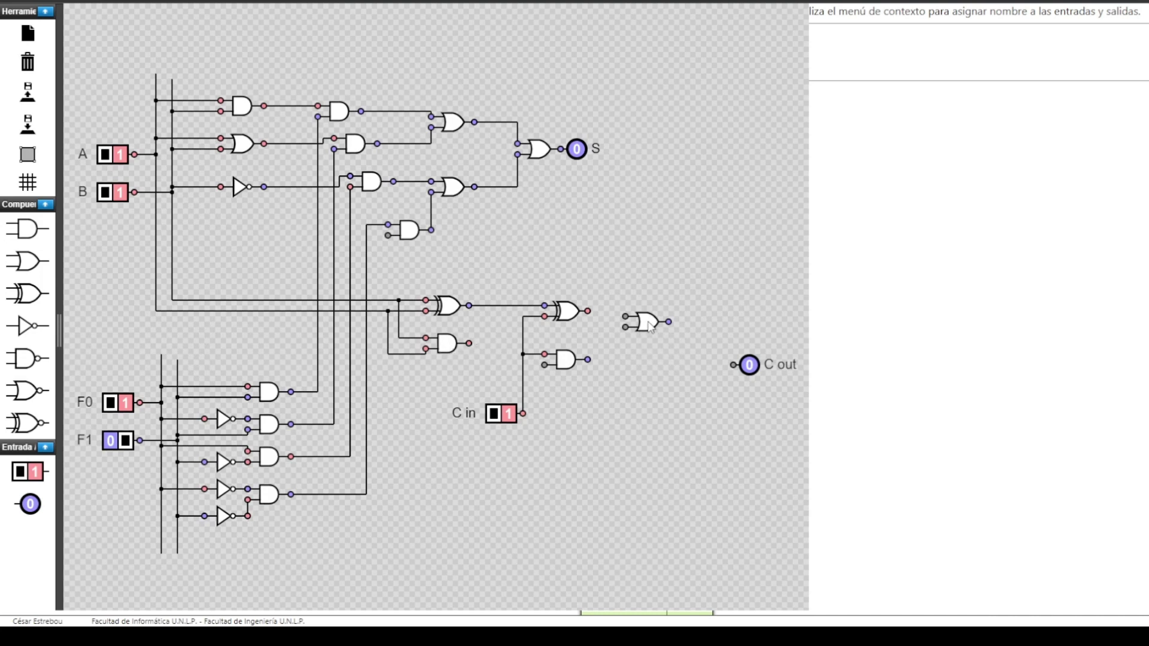
Step: Feed the second AND from the first XOR, combine both AND outputs in the OR driving C out, and route the second XOR to the gated AND's free input
{"action": "left_click_drag", "start_coordinate": [649, 352], "coordinate": [638, 350]}
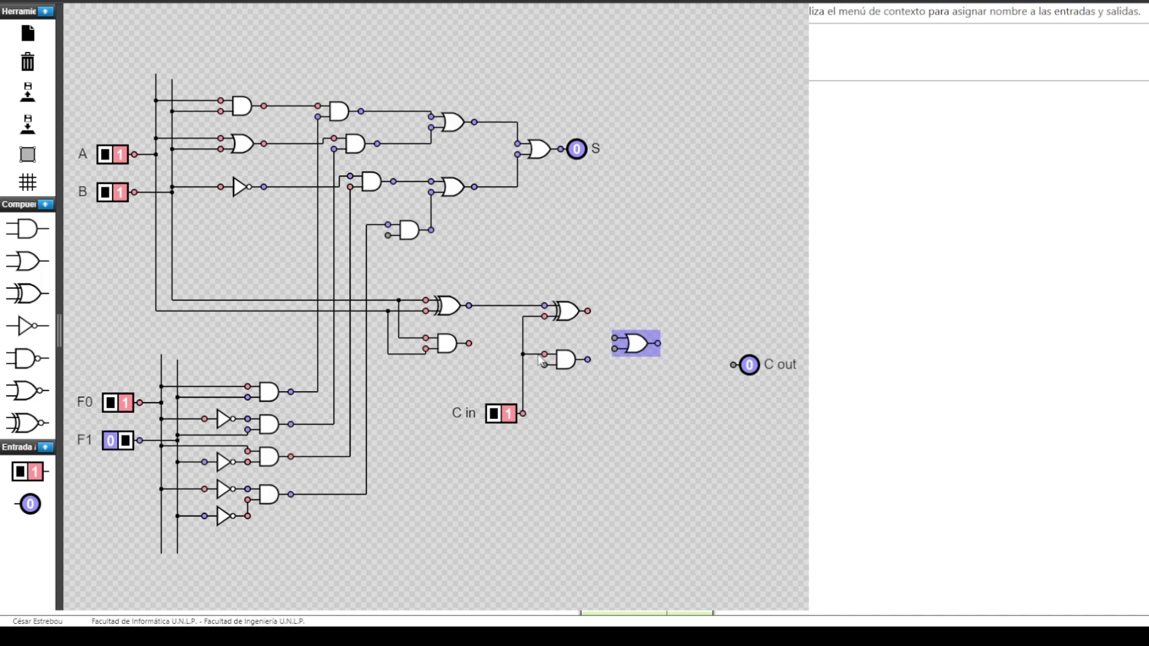
{"action": "left_click_drag", "start_coordinate": [542, 365], "coordinate": [506, 308]}
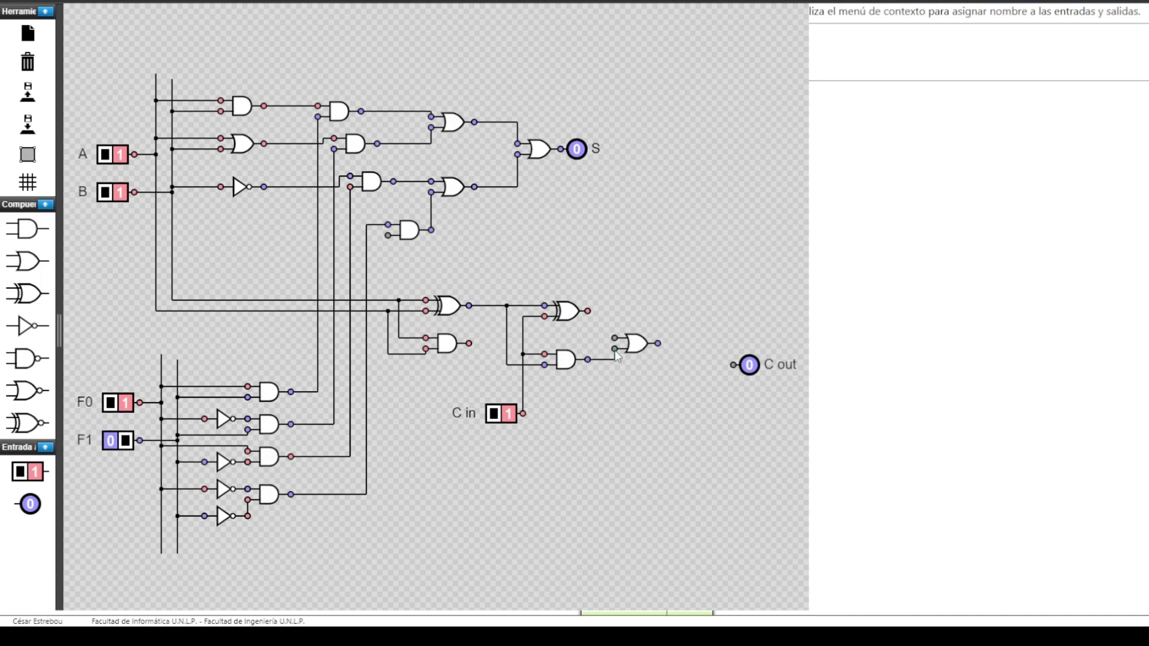
{"action": "left_click_drag", "start_coordinate": [617, 356], "coordinate": [614, 350]}
{"action": "left_click_drag", "start_coordinate": [470, 343], "coordinate": [613, 339]}
{"action": "left_click_drag", "start_coordinate": [762, 370], "coordinate": [686, 349]}
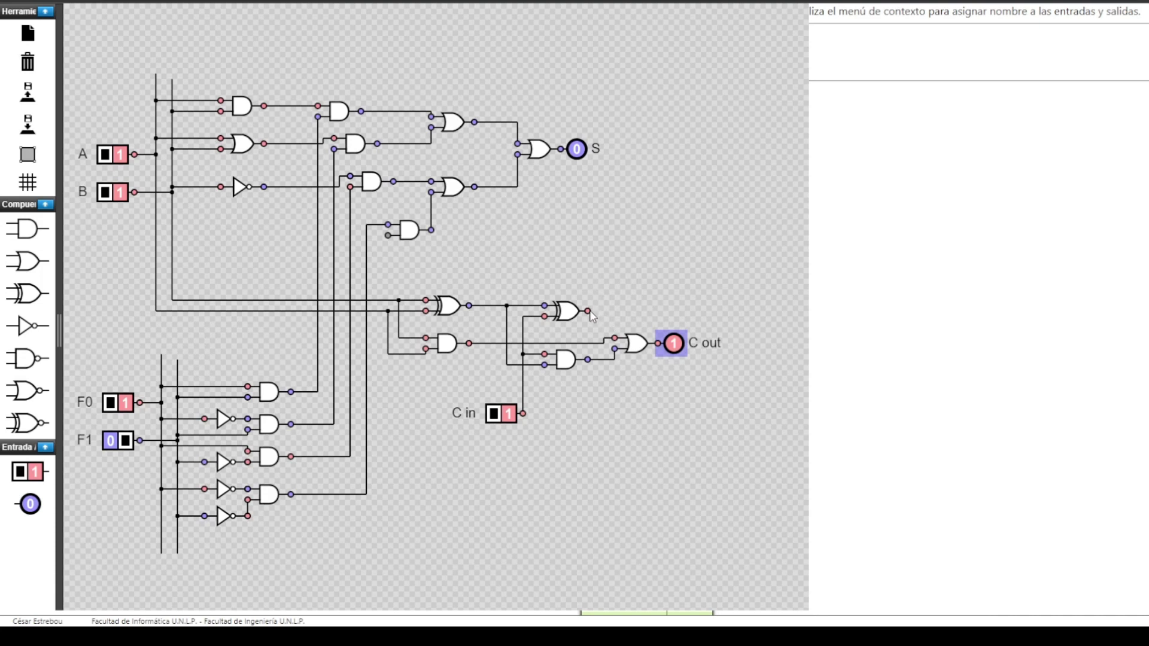
{"action": "mouse_move", "coordinate": [588, 311]}
{"action": "left_mouse_down"}
{"action": "mouse_move", "coordinate": [593, 270]}
{"action": "mouse_move", "coordinate": [398, 259]}
{"action": "mouse_move", "coordinate": [389, 235]}
{"action": "left_mouse_up"}
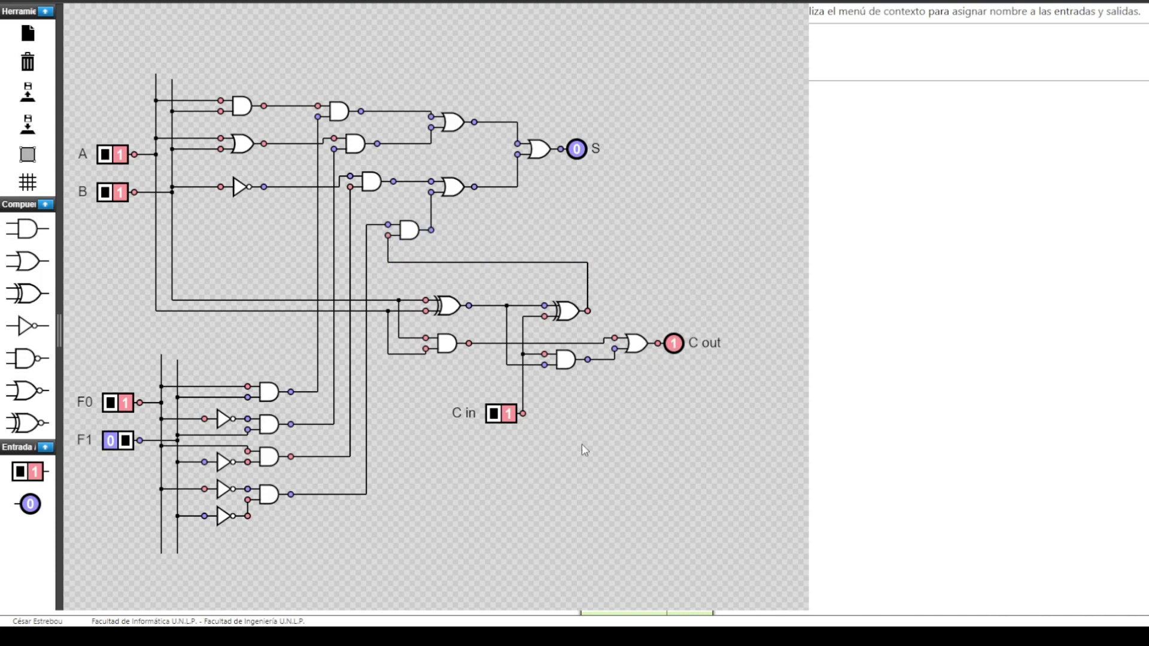
Step: Set F0 to 0 to select the adder, testing C in at 0 and then at 1 with A and B at 1
{"action": "left_click", "coordinate": [501, 417]}
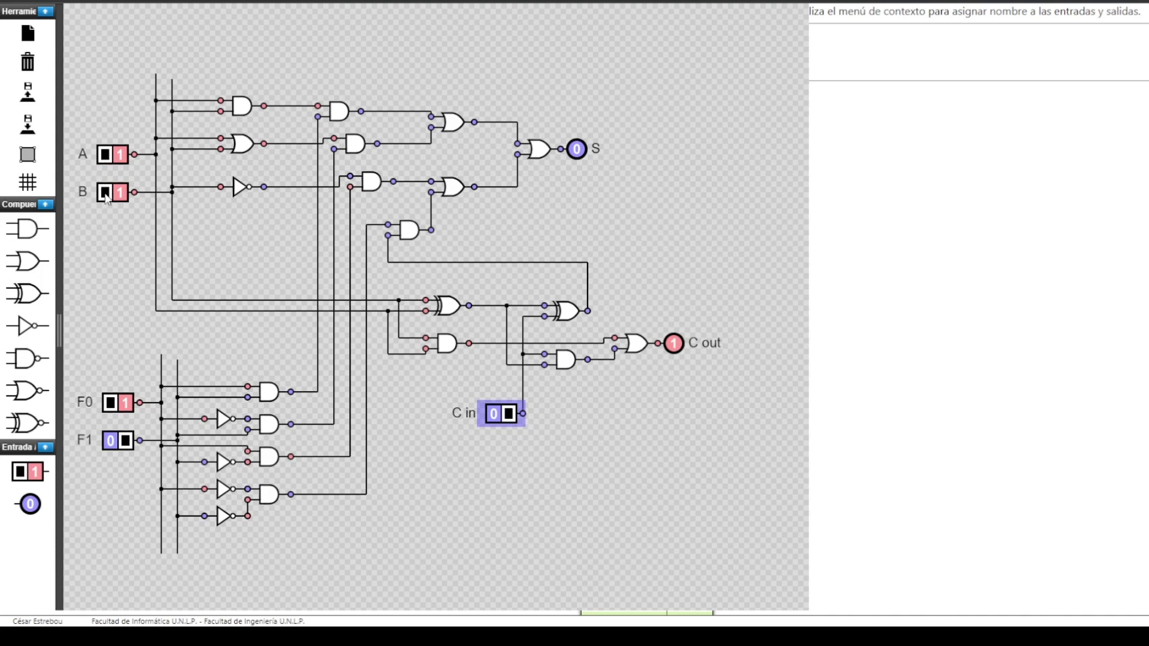
{"action": "left_click", "coordinate": [117, 406]}
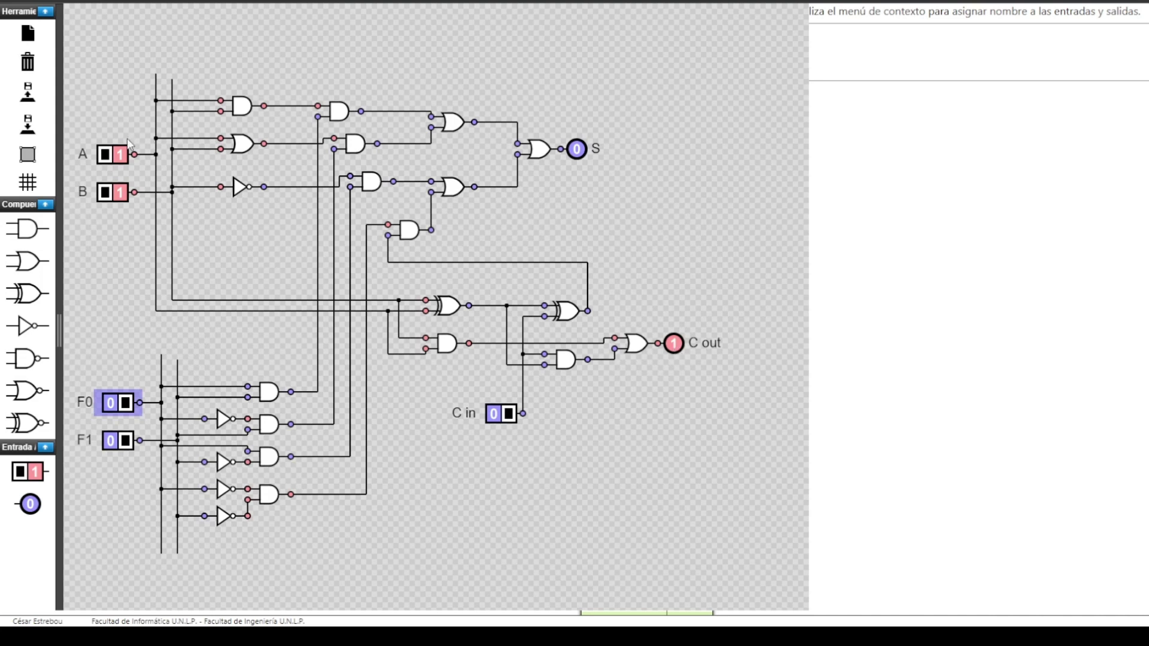
{"action": "left_click", "coordinate": [496, 414]}
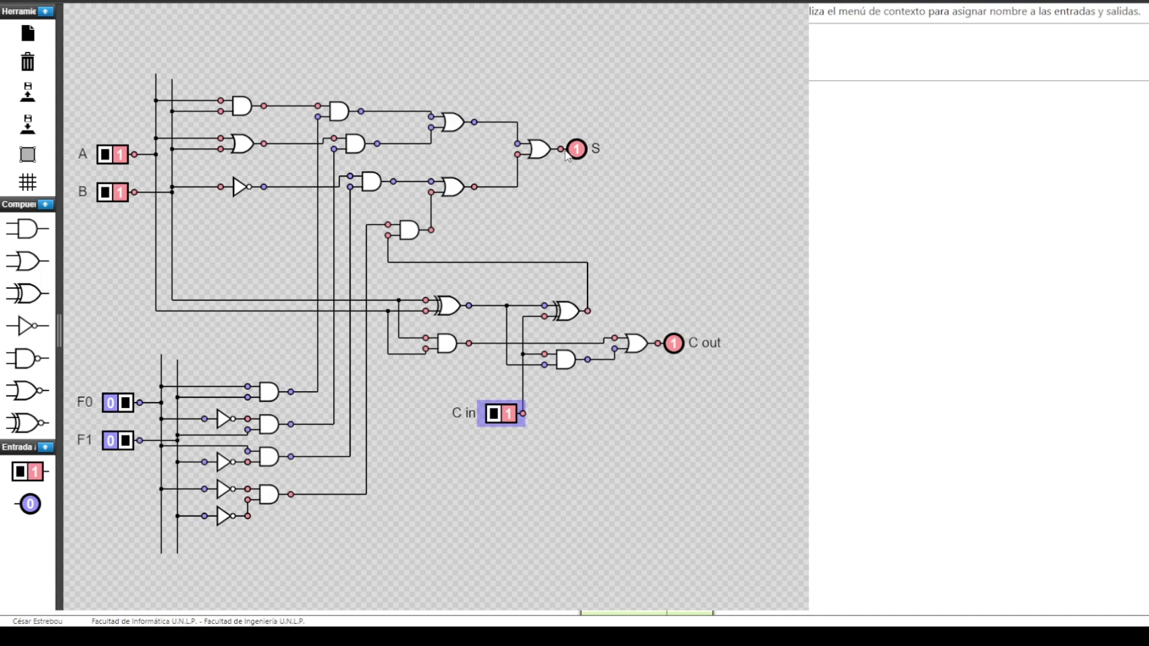
Step: Test the adder with C in at 1 for A=0 and B=1, A=1 and B=0, and both at 0
{"action": "left_click", "coordinate": [105, 157]}
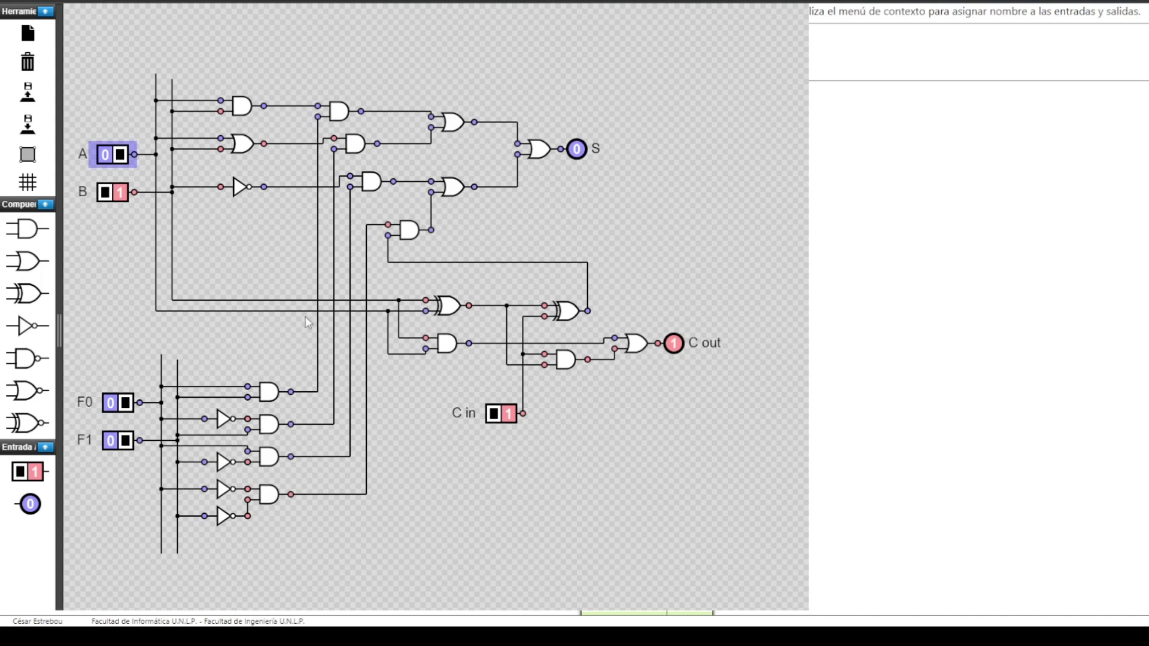
{"action": "left_click", "coordinate": [109, 160]}
{"action": "left_click", "coordinate": [112, 193]}
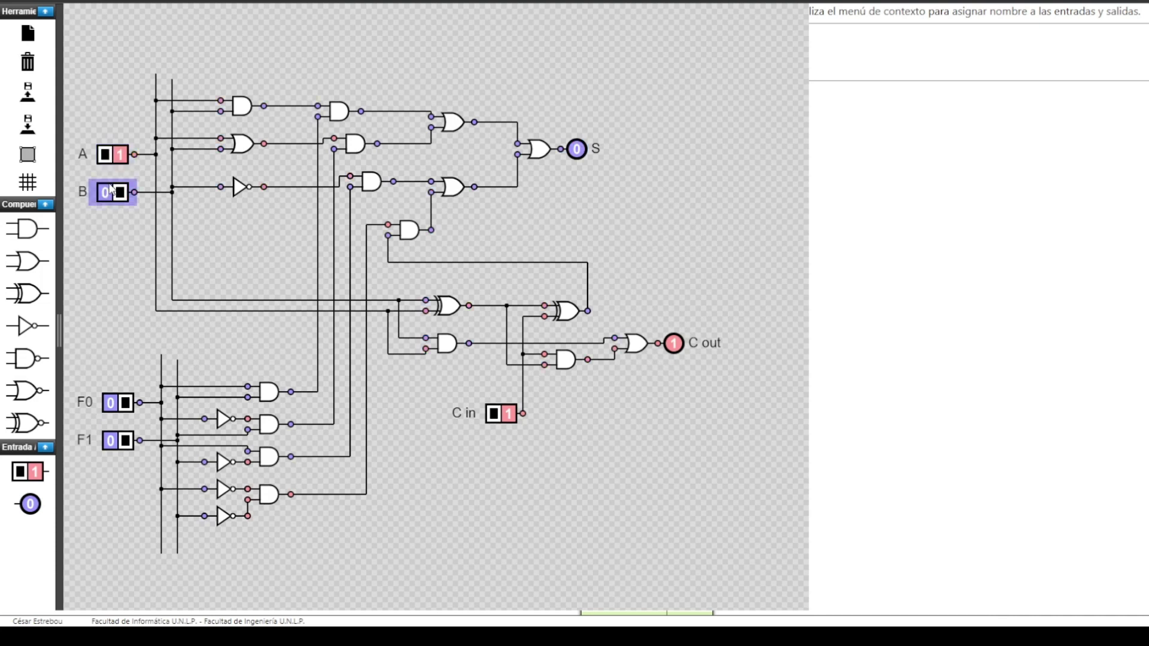
{"action": "left_click", "coordinate": [109, 159]}
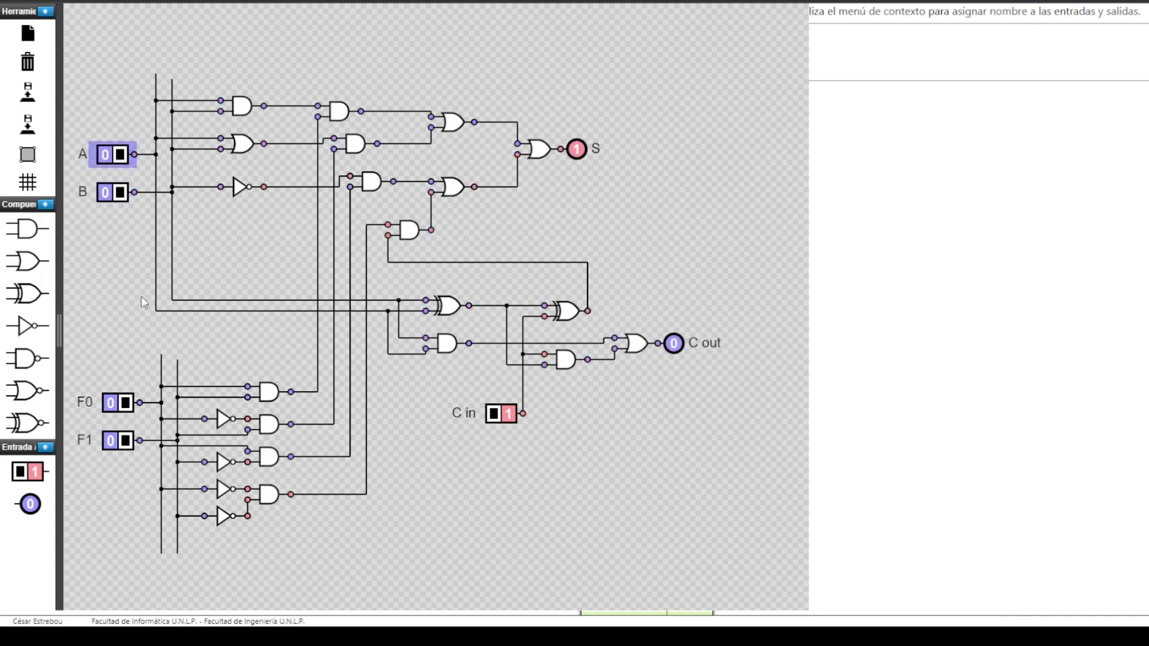
Step: Label the topmost AND gate fed directly by the A and B lines as "AND"
{"action": "left_click", "coordinate": [242, 106]}
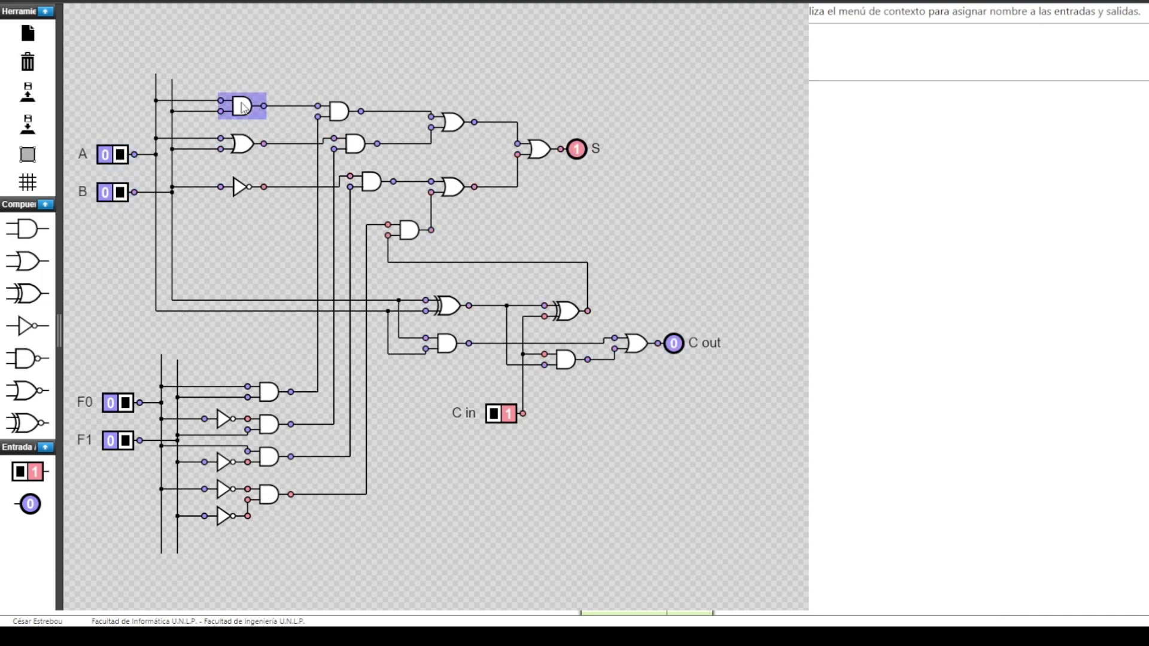
{"action": "right_click", "coordinate": [243, 107]}
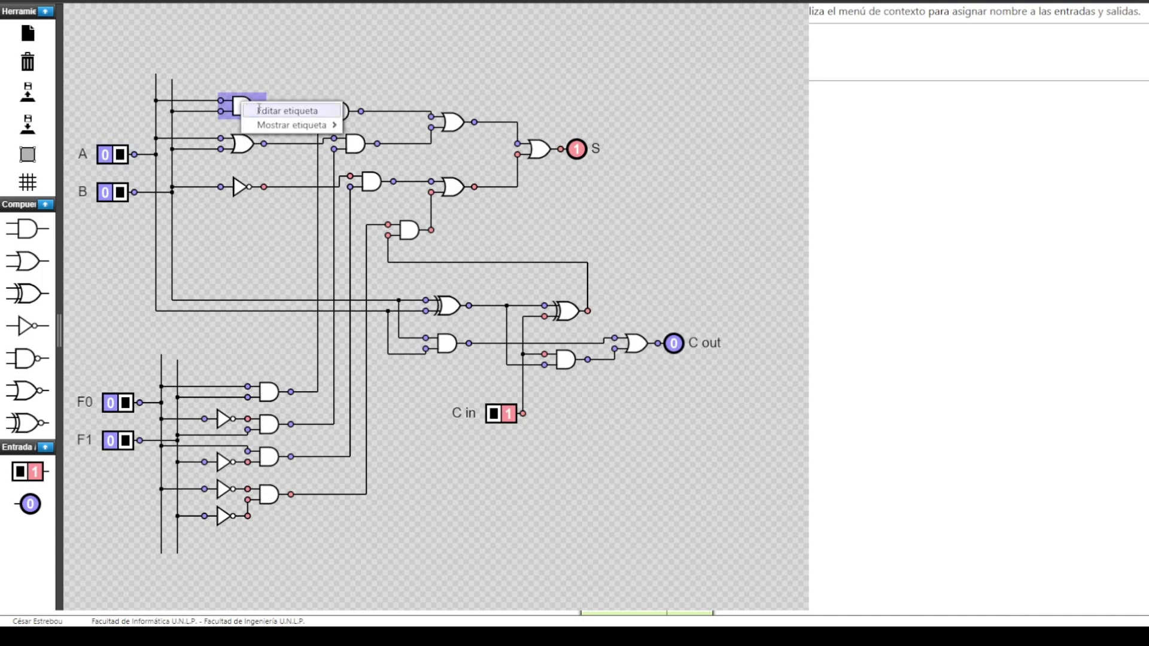
{"action": "left_click", "coordinate": [259, 109]}
{"action": "type", "text": "AND"}
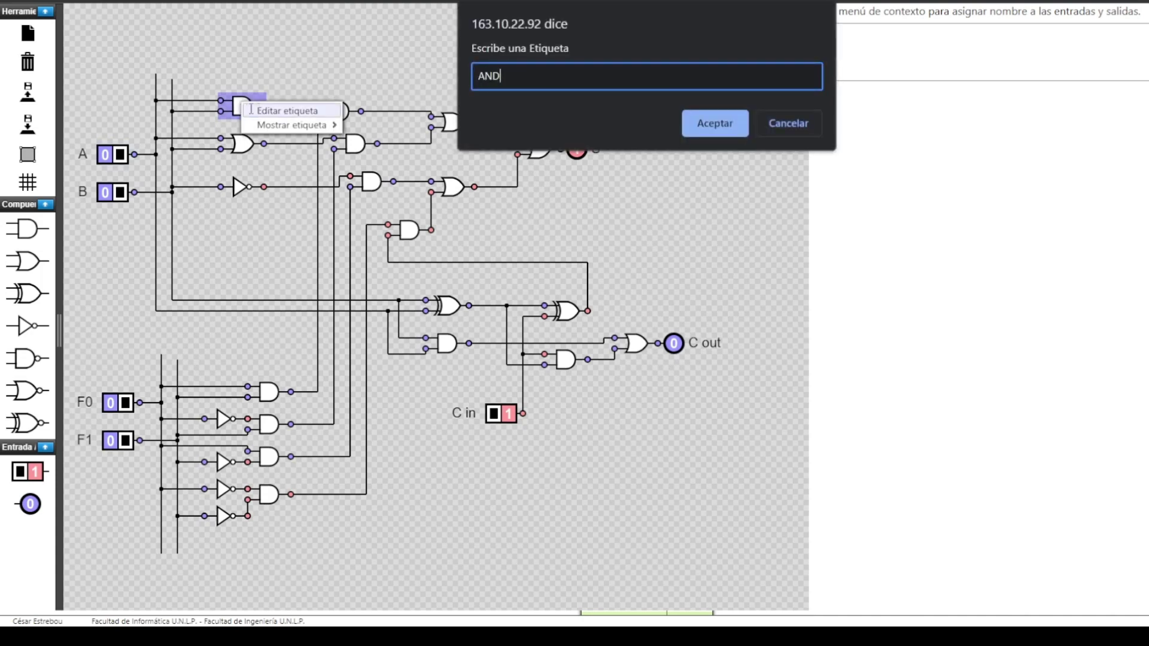
{"action": "key", "text": "Return"}
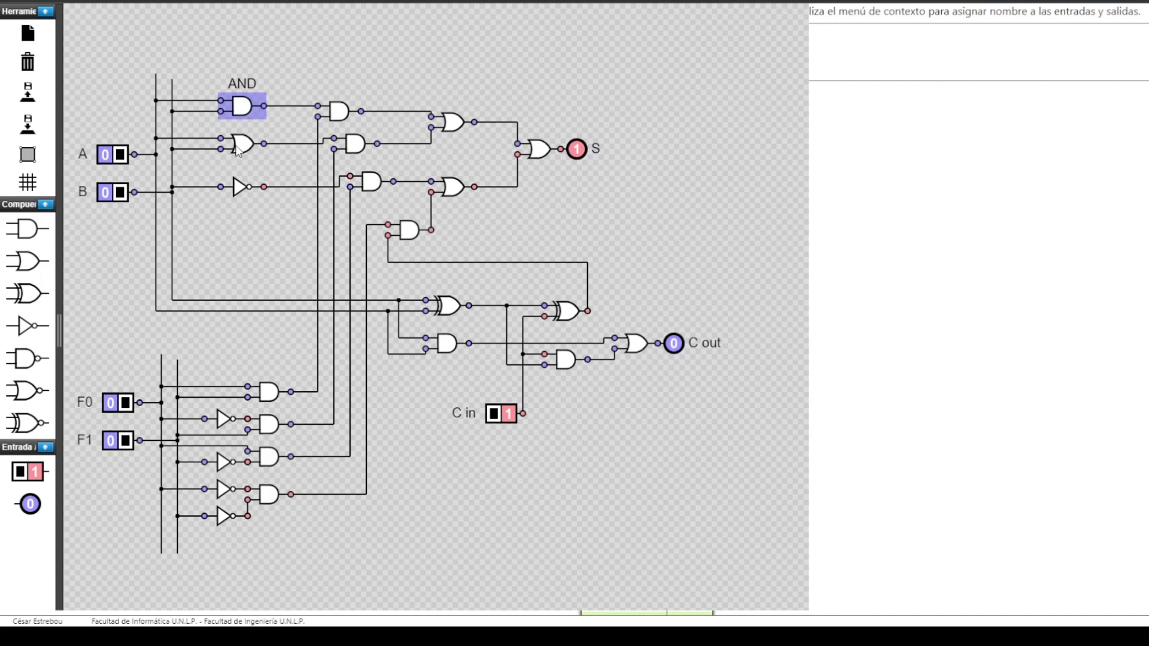
Step: Label the OR gate fed by the A and B lines "OR" and the inverter below it "NOT"
{"action": "right_click", "coordinate": [237, 149]}
{"action": "left_click", "coordinate": [265, 152]}
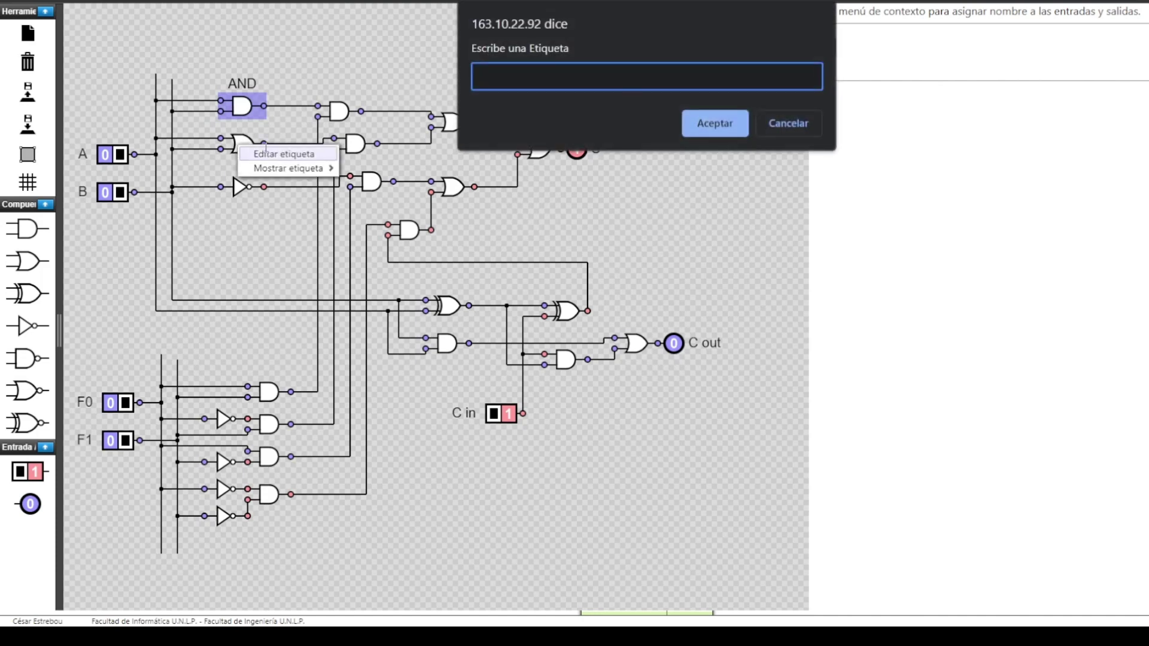
{"action": "type", "text": "OR"}
{"action": "key", "text": "Return"}
{"action": "right_click", "coordinate": [240, 188]}
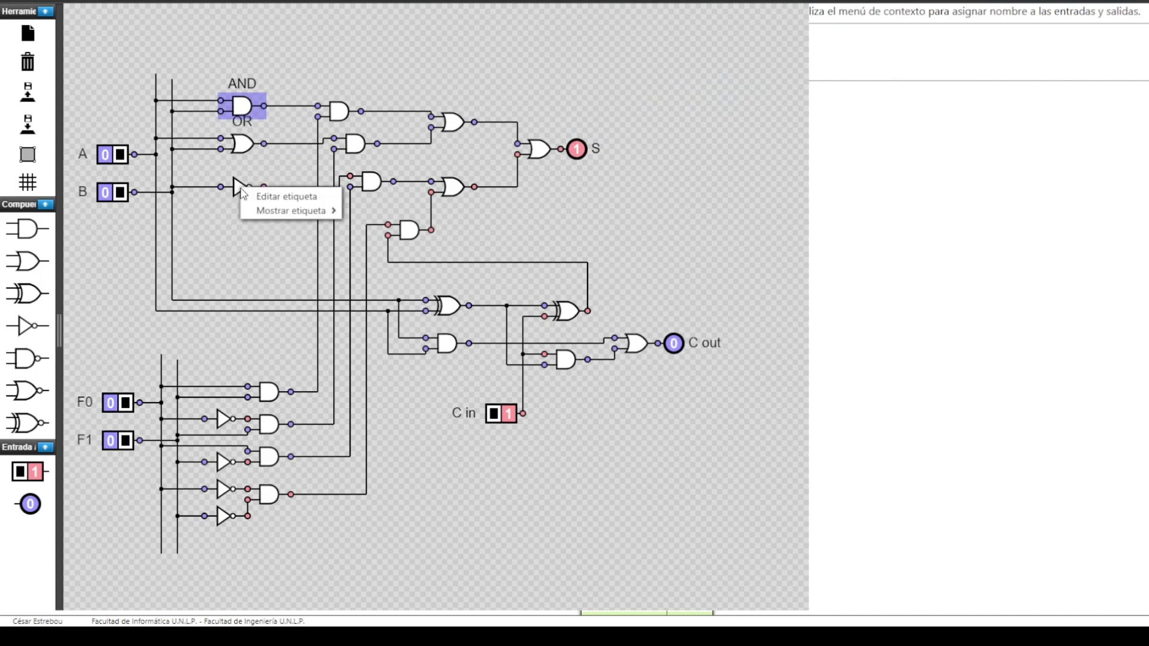
{"action": "left_click", "coordinate": [265, 196]}
{"action": "type", "text": "NOT"}
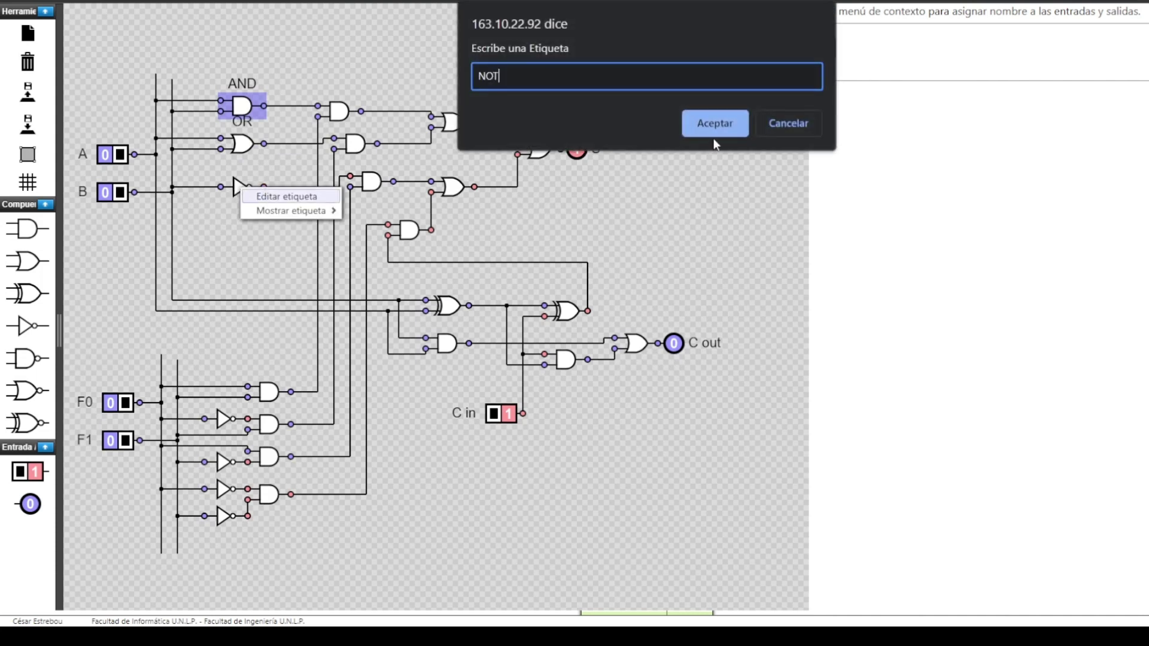
{"action": "left_click", "coordinate": [720, 127]}
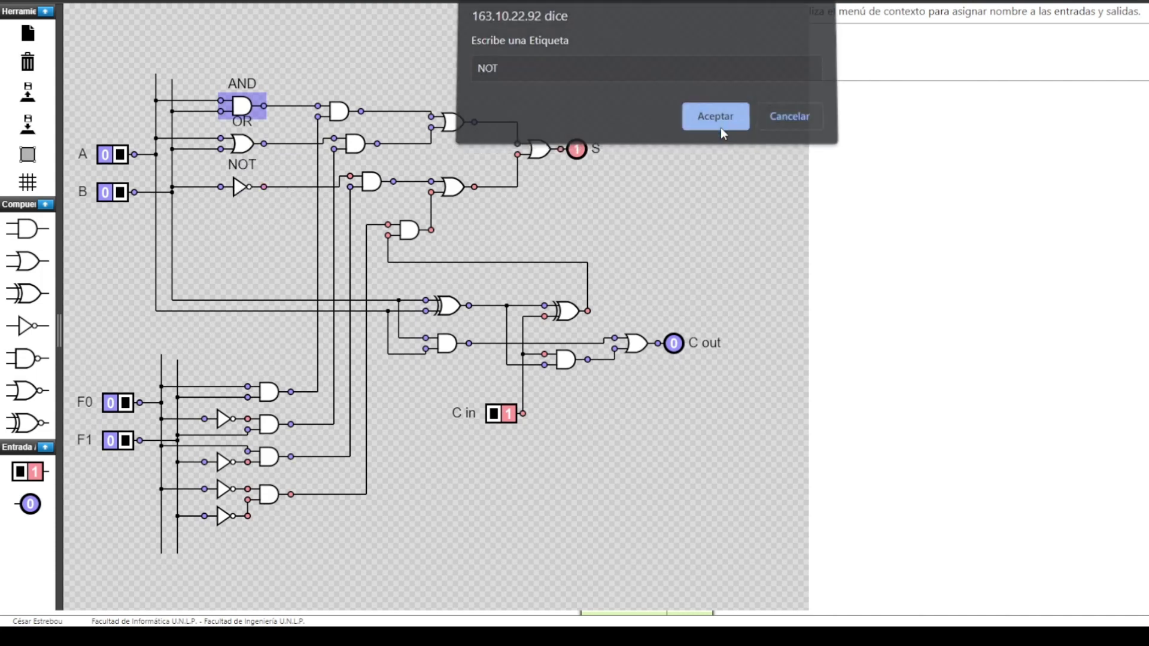
Step: Label the full adder's second XOR gate "SUMADOR COMPLETO"
{"action": "right_click", "coordinate": [567, 315]}
{"action": "left_click", "coordinate": [583, 323]}
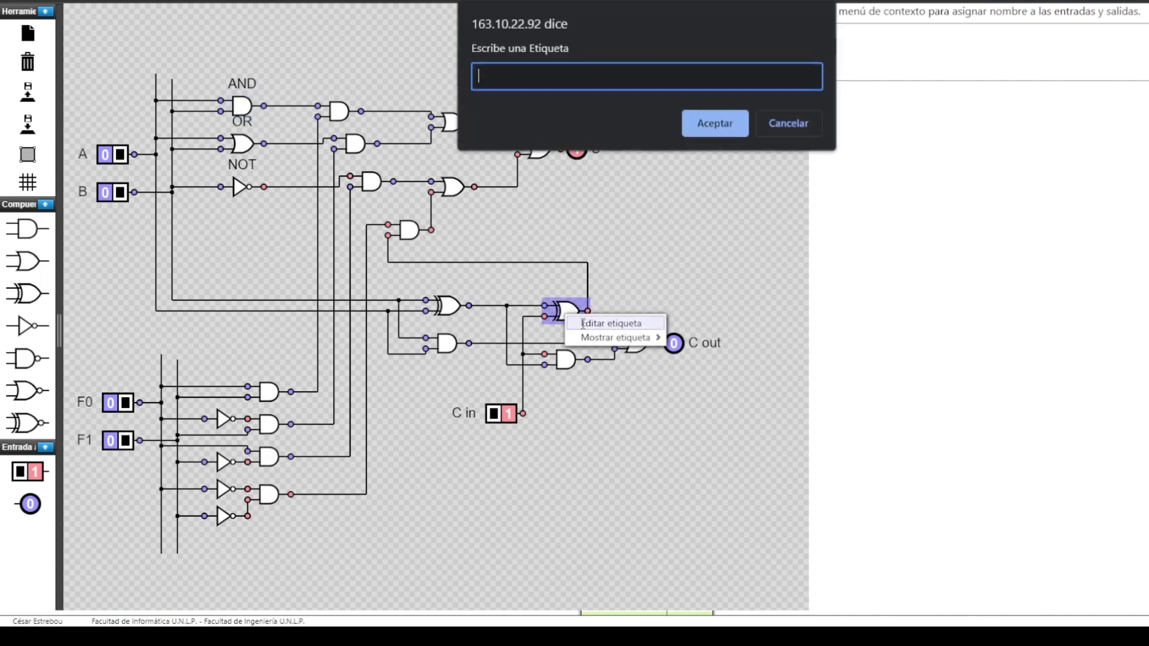
{"action": "type", "text": "SUMAADOR COMPLETO"}
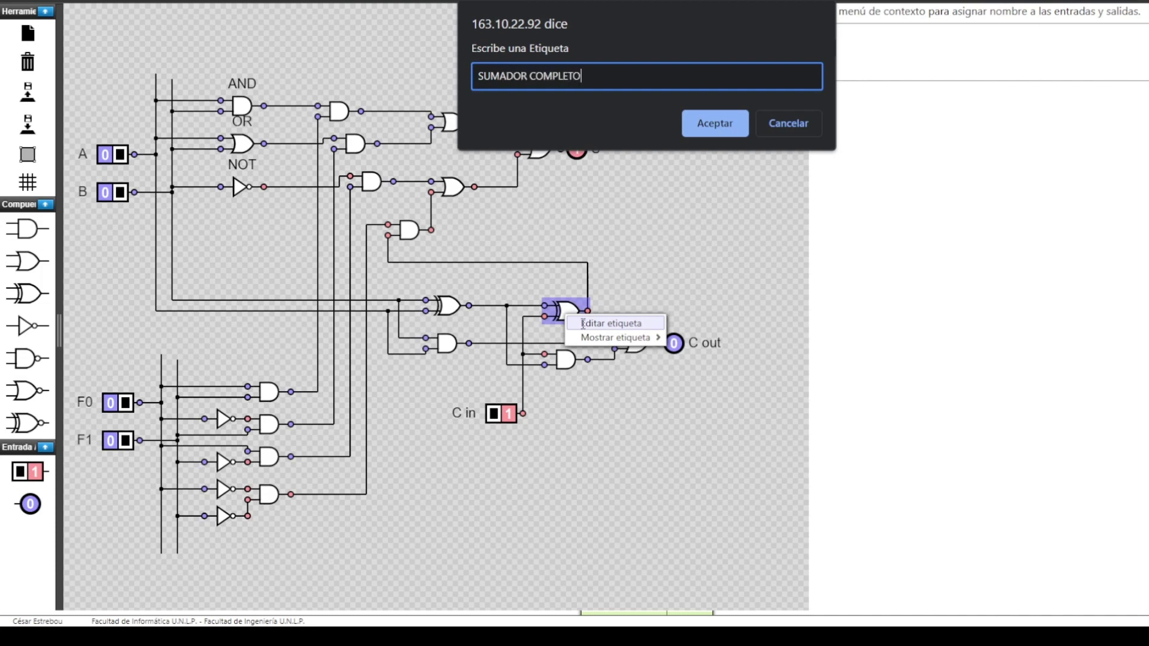
{"action": "key", "text": "Return"}
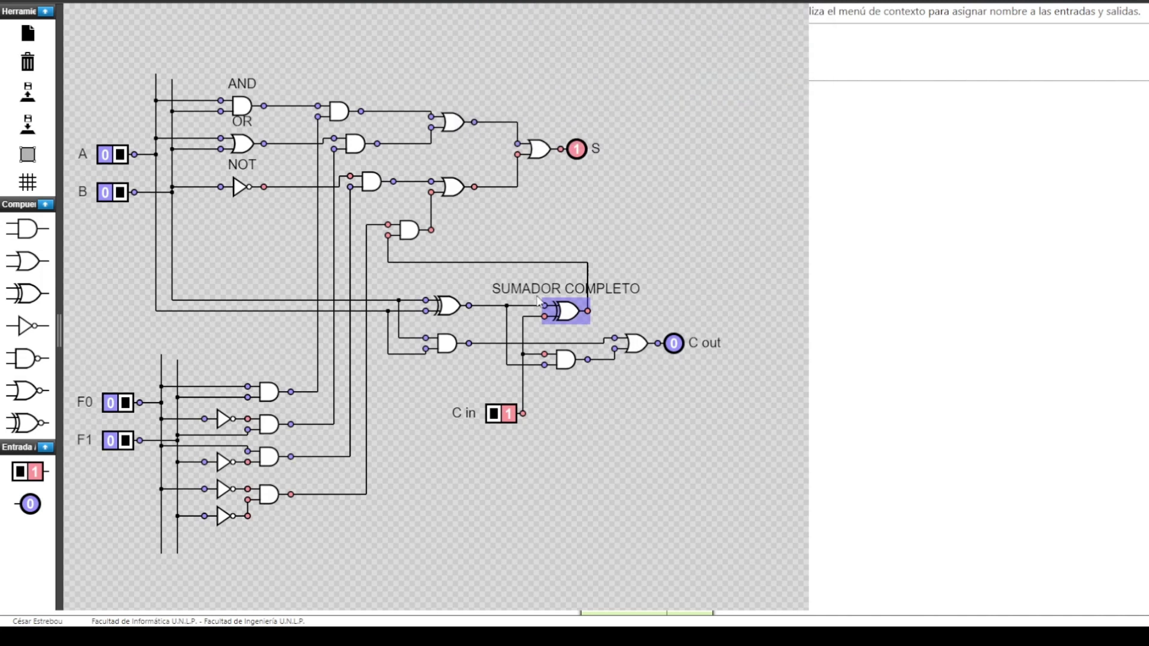
Step: Label the uppermost gated AND, which receives the A-B AND output, "UNIDAD LÓGICA"
{"action": "right_click", "coordinate": [339, 111]}
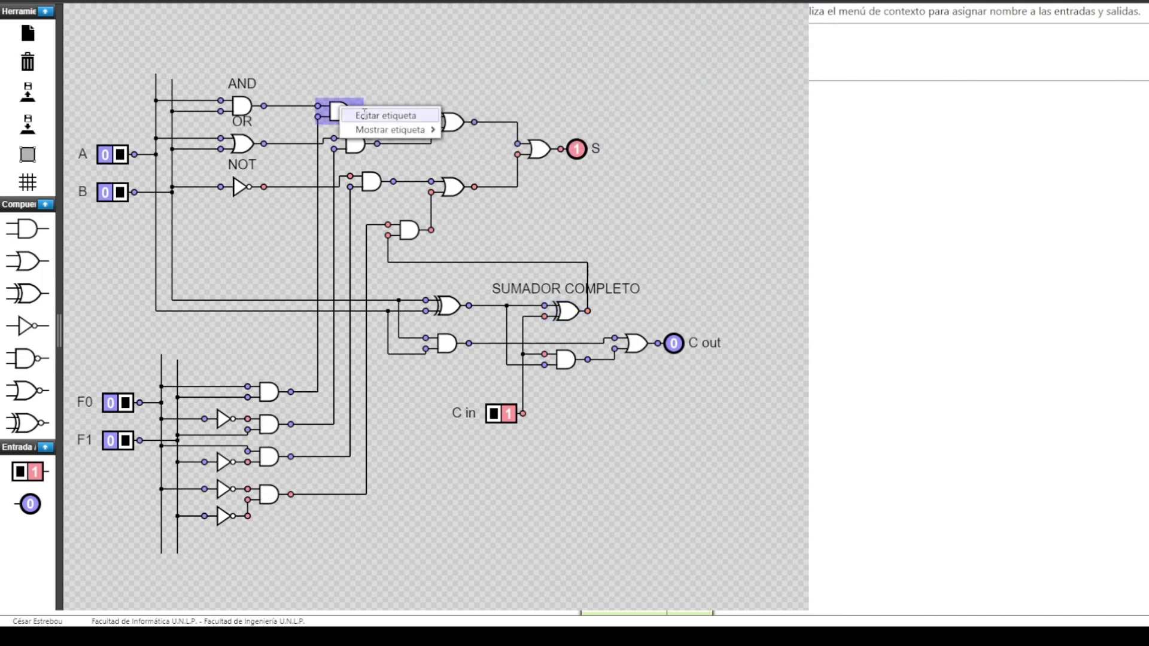
{"action": "left_click", "coordinate": [364, 115]}
{"action": "type", "text": "UNIDAD LO"}
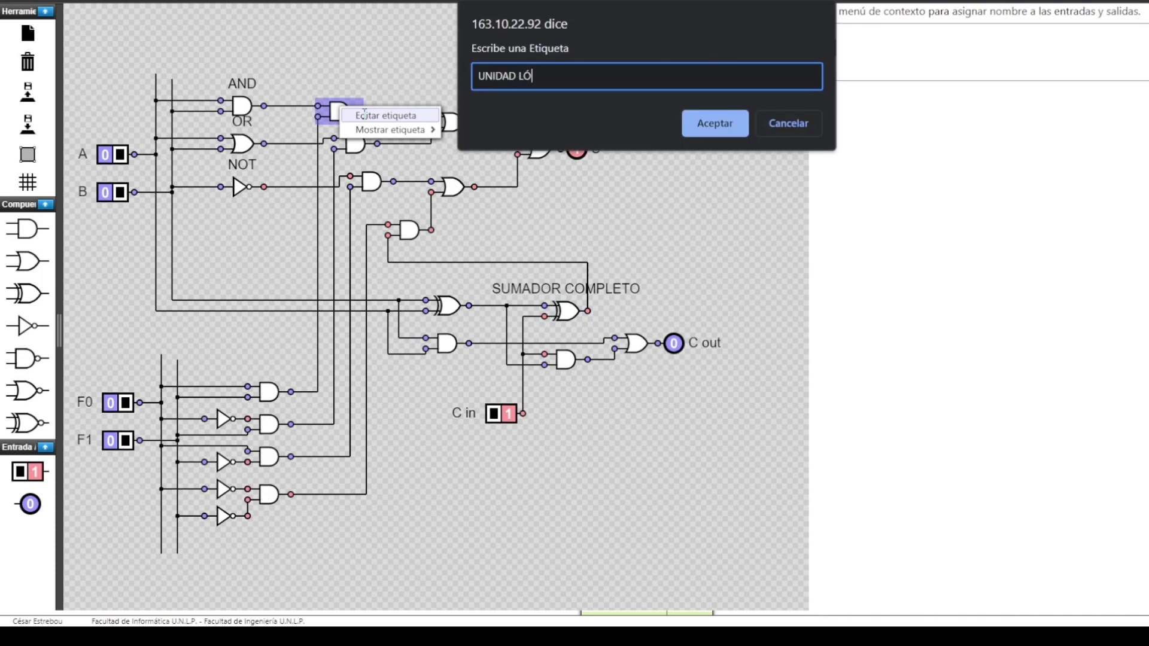
{"action": "type", "text": "GICA"}
{"action": "key", "text": "Return"}
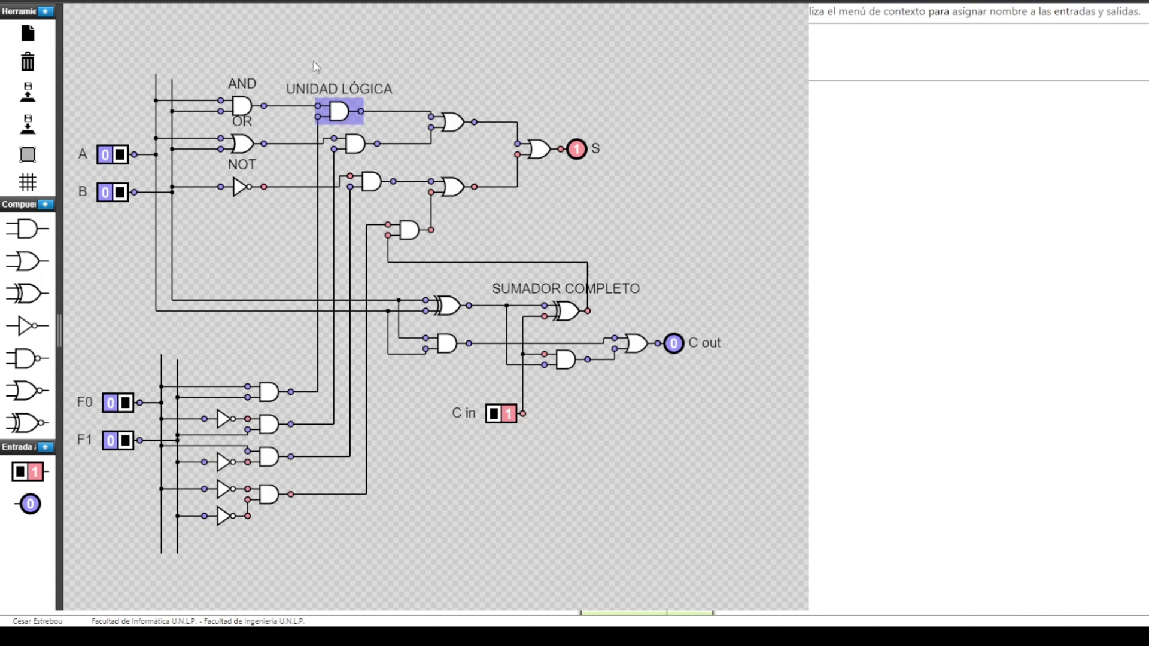
Step: Label the topmost AND gate of the F0/F1 decoder "DECODIFICADOR / SELECTOR DE FUNCIONES"
{"action": "right_click", "coordinate": [268, 391]}
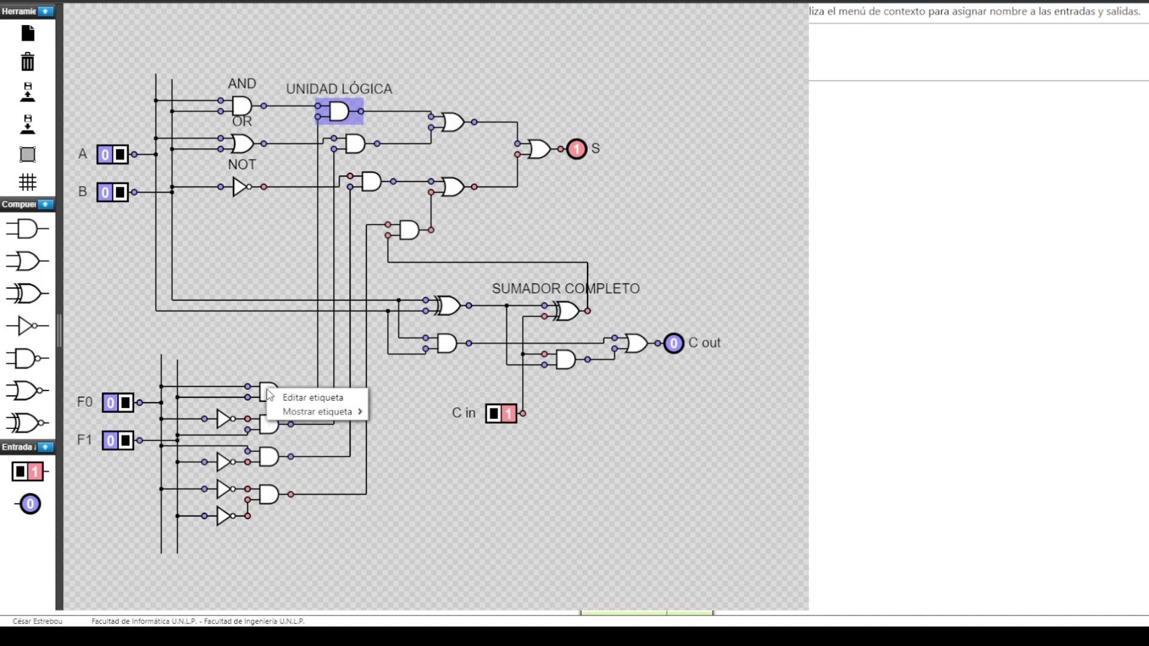
{"action": "left_click", "coordinate": [310, 397]}
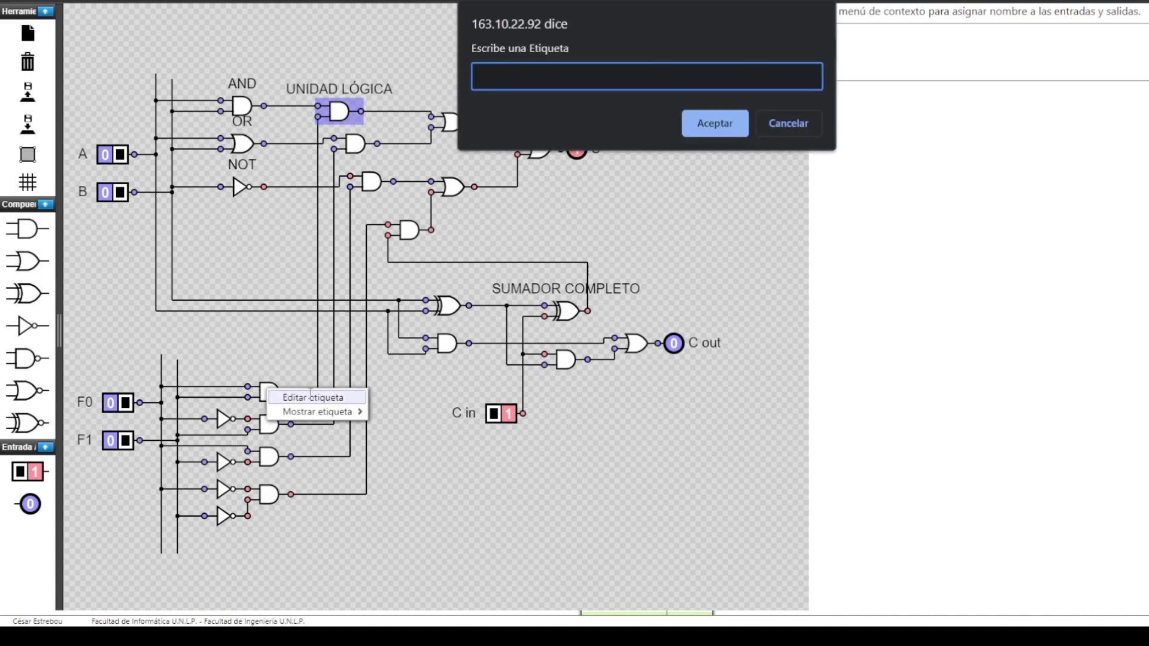
{"action": "type", "text": "DECODIFICADOR / SELECTO"}
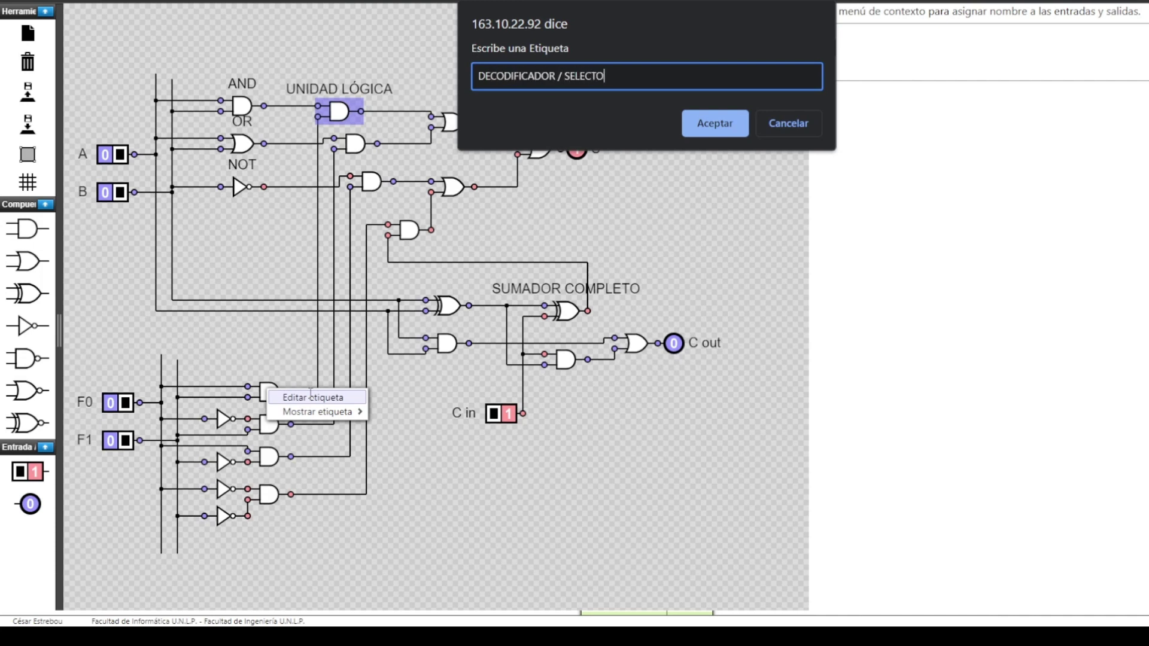
{"action": "type", "text": "R DE FUNCIONES"}
{"action": "key", "text": "Return"}
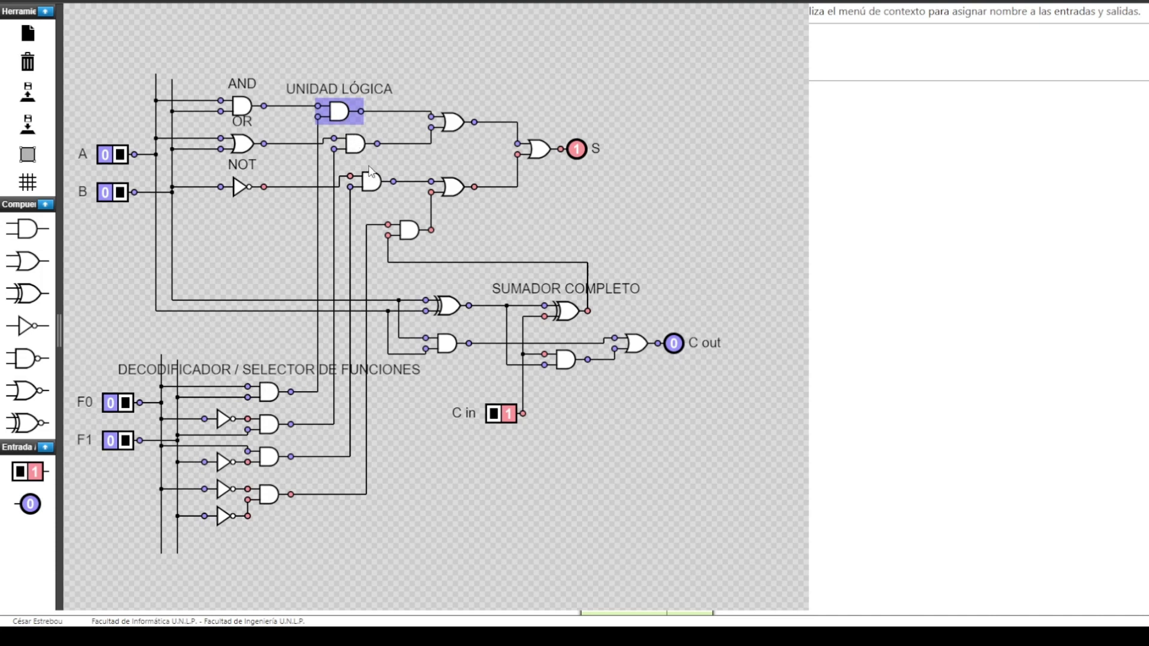
Step: Set F0 and F1 to 1 to select the AND function, and test it with A and B at 1
{"action": "left_click", "coordinate": [118, 402]}
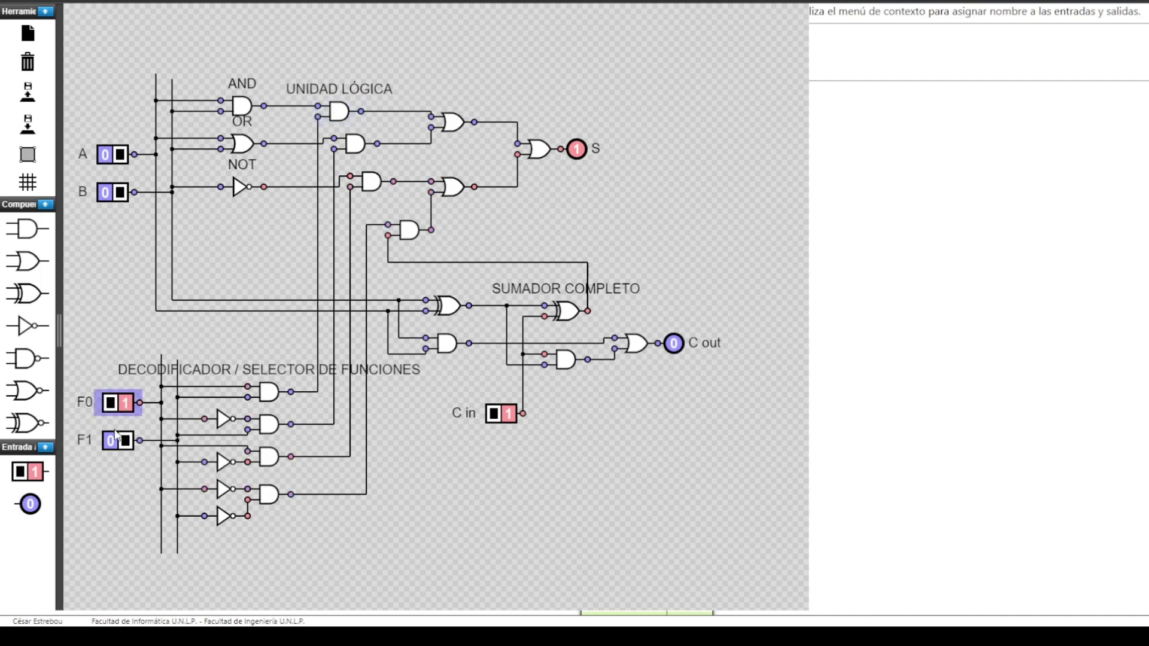
{"action": "left_click", "coordinate": [115, 443]}
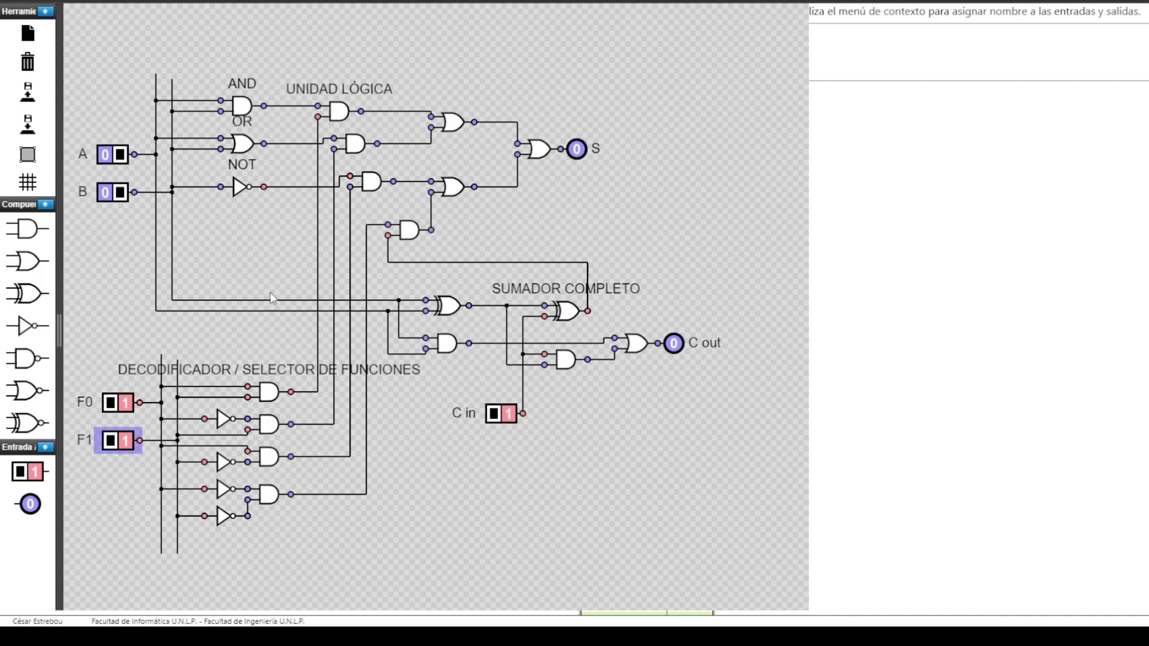
{"action": "left_click", "coordinate": [106, 157]}
{"action": "left_click", "coordinate": [115, 192]}
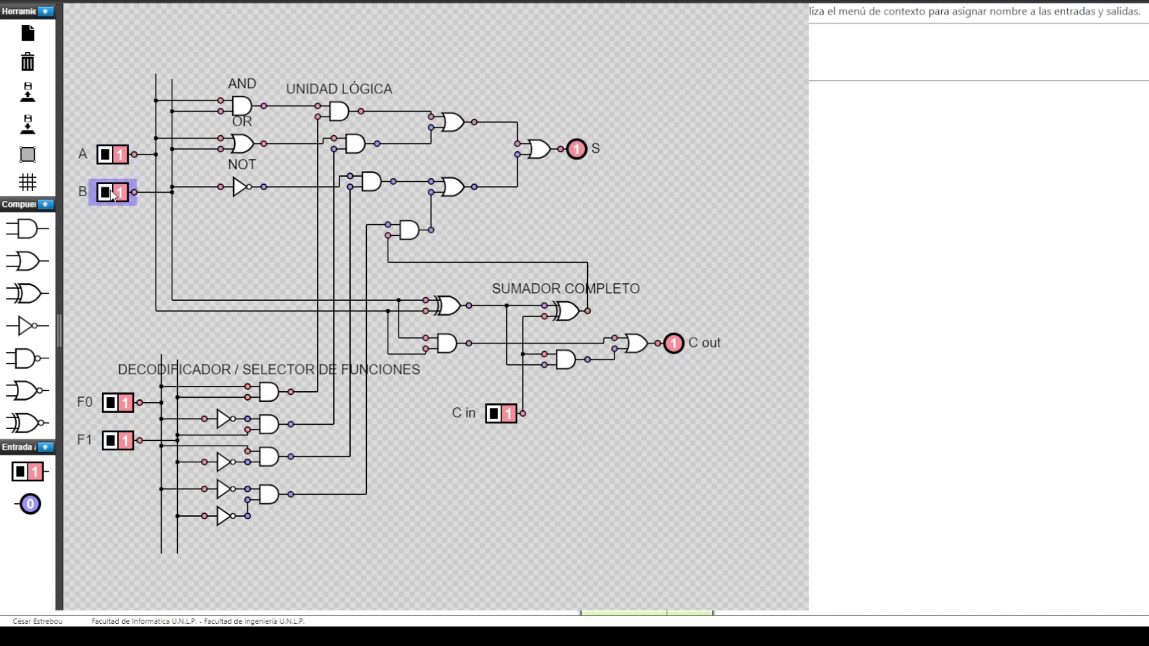